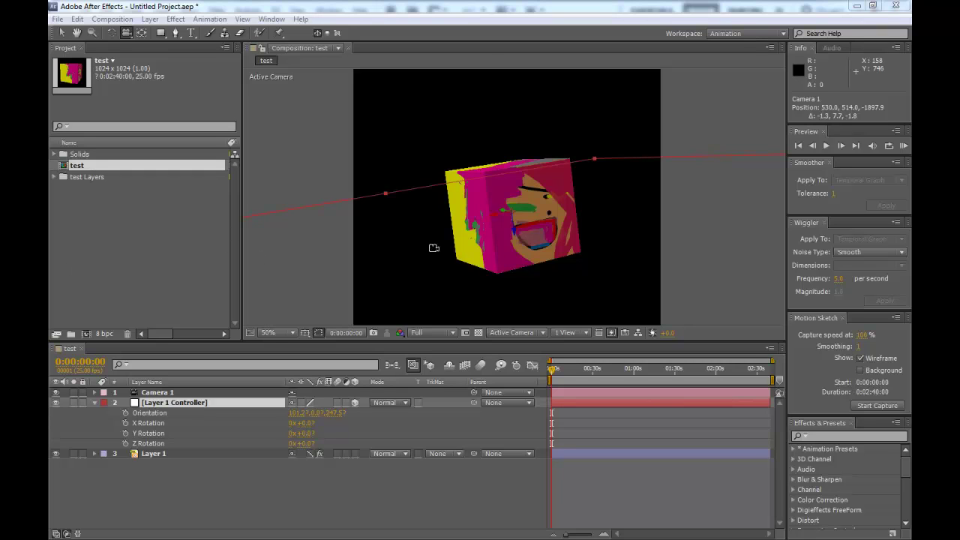
Step: Orbit the After Effects camera around the textured cube until its painted face points at the viewer
mouse_move(517, 266)
left_mouse_down()
mouse_move(508, 282)
mouse_move(433, 280)
mouse_move(549, 280)
mouse_move(561, 259)
mouse_move(438, 268)
mouse_move(521, 279)
left_mouse_up()
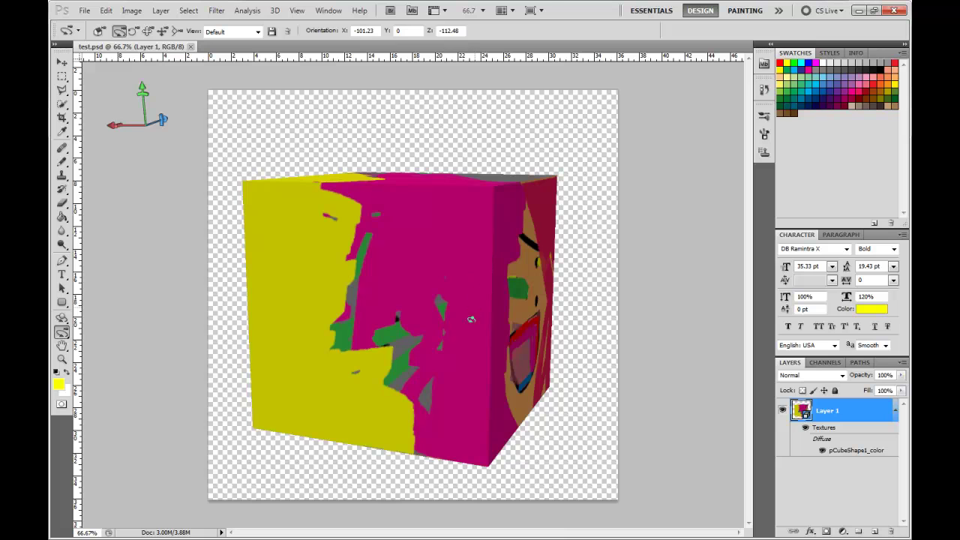
mouse_move(471, 319)
left_mouse_down()
mouse_move(600, 265)
mouse_move(703, 275)
mouse_move(690, 317)
mouse_move(408, 288)
mouse_move(764, 332)
mouse_move(612, 348)
mouse_move(205, 311)
mouse_move(317, 336)
mouse_move(226, 328)
mouse_move(221, 343)
mouse_move(232, 274)
mouse_move(234, 289)
left_mouse_up()
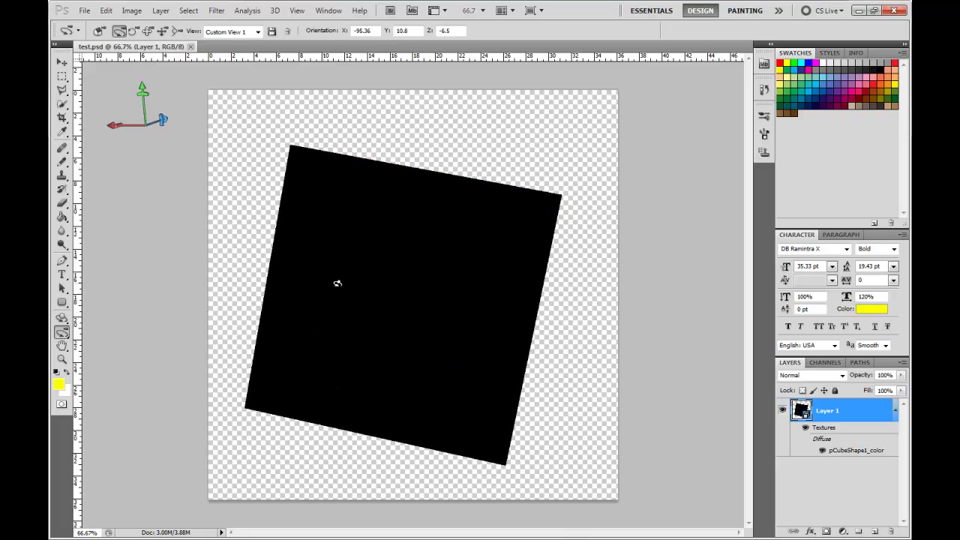
Step: Rotate the 3D cube in test.psd with the Object Rotate tool so its painted face shows
key("b")
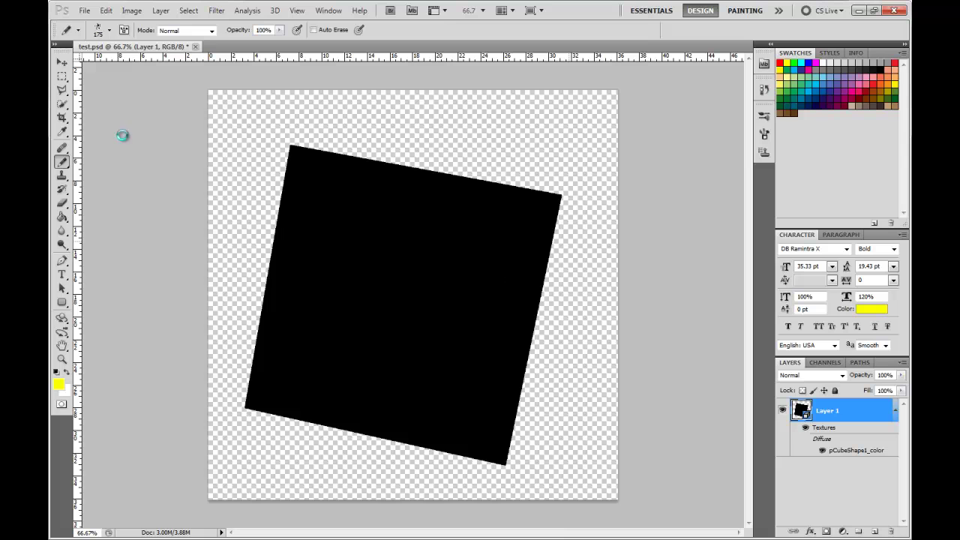
key("k")
mouse_move(450, 293)
left_mouse_down()
mouse_move(282, 313)
mouse_move(161, 305)
left_mouse_up()
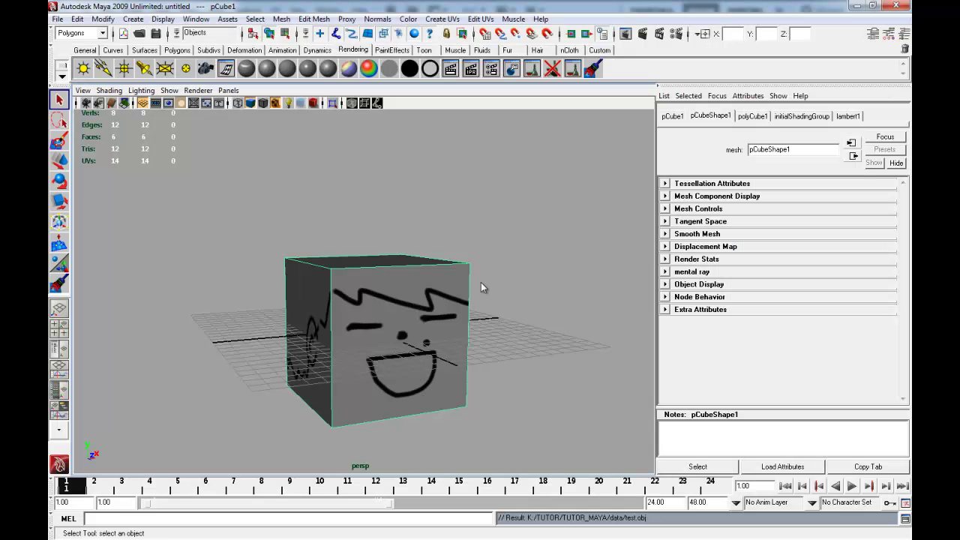
Step: Discard the unsaved cube scene and start a fresh new scene
left_click(518, 266)
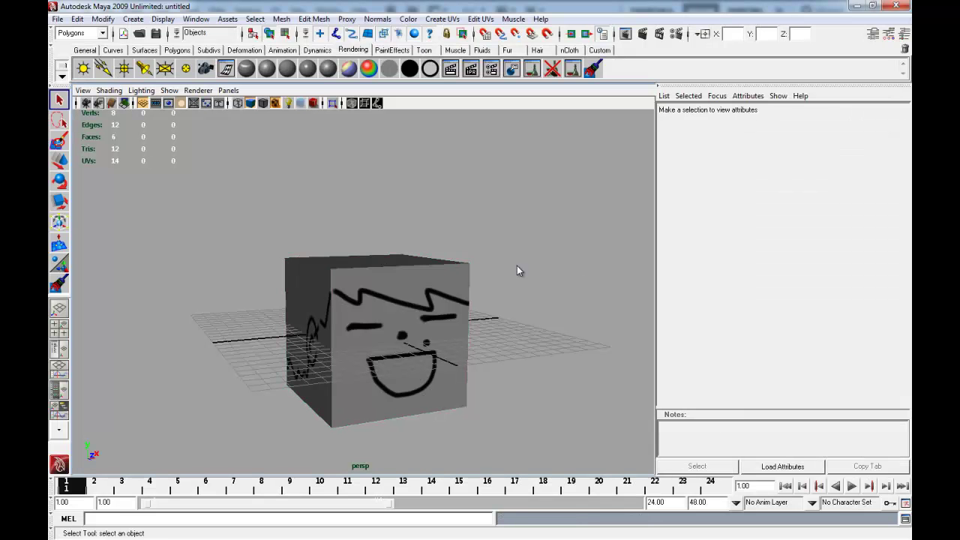
left_click_drag(486, 286, 492, 281, "alt")
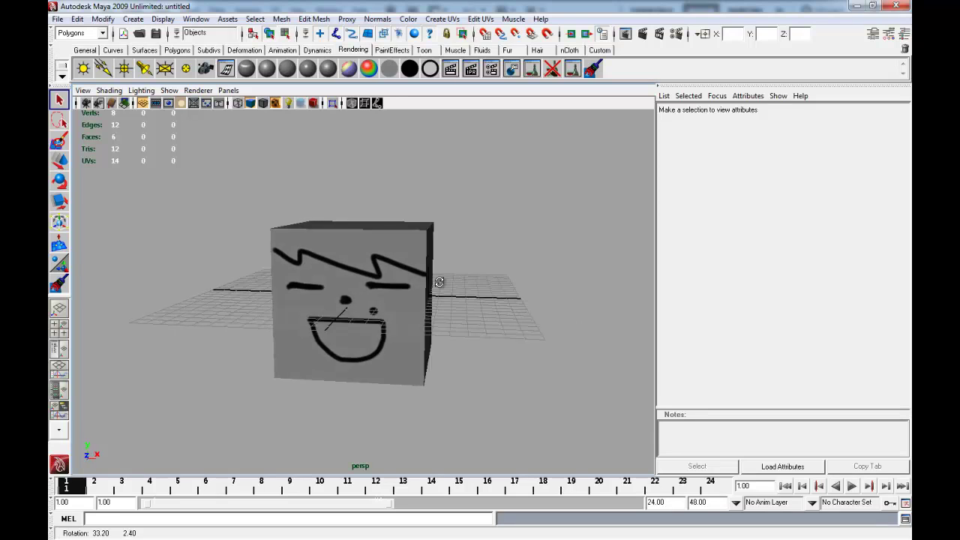
left_click_drag(491, 281, 455, 249, "alt")
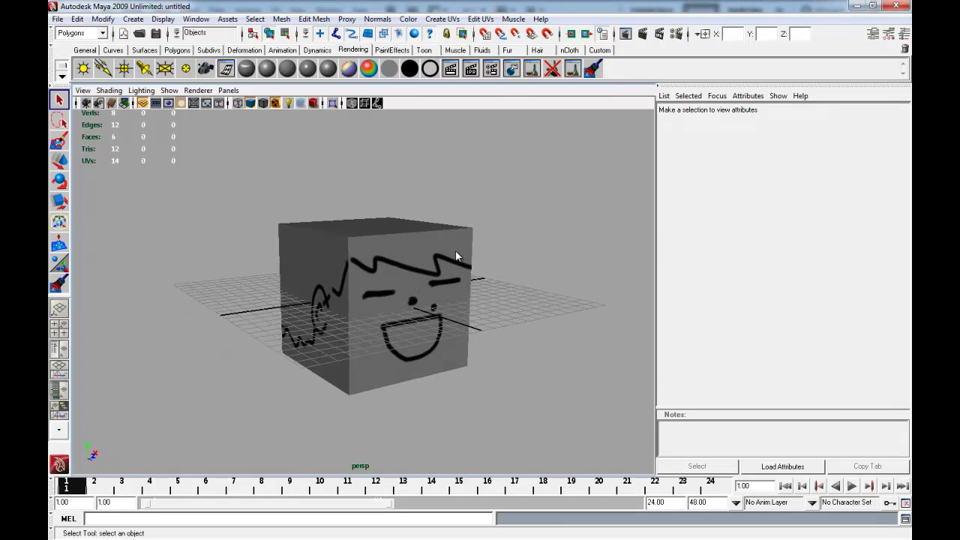
left_click(513, 257)
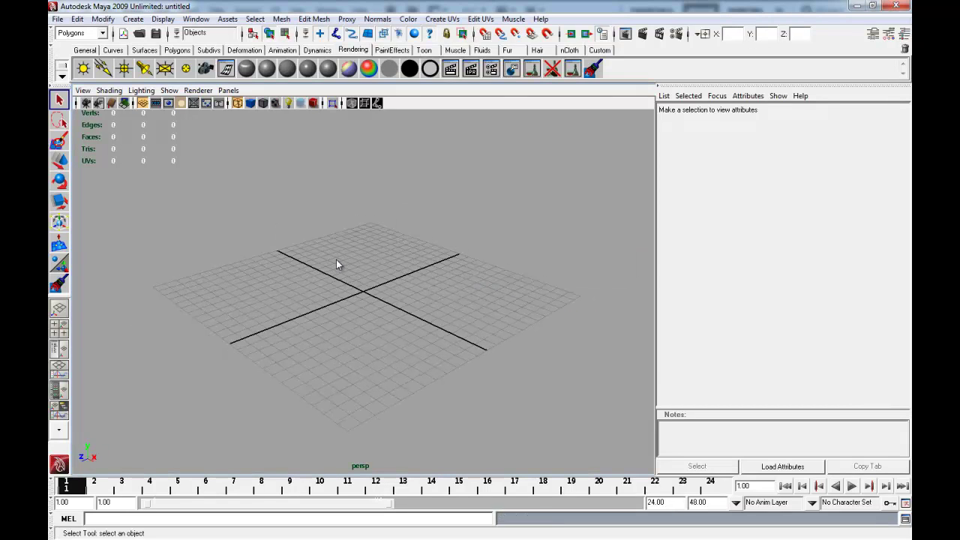
Step: Create a polygon torus, scale it up to about 9 units, and show it smooth-shaded
left_click(180, 51)
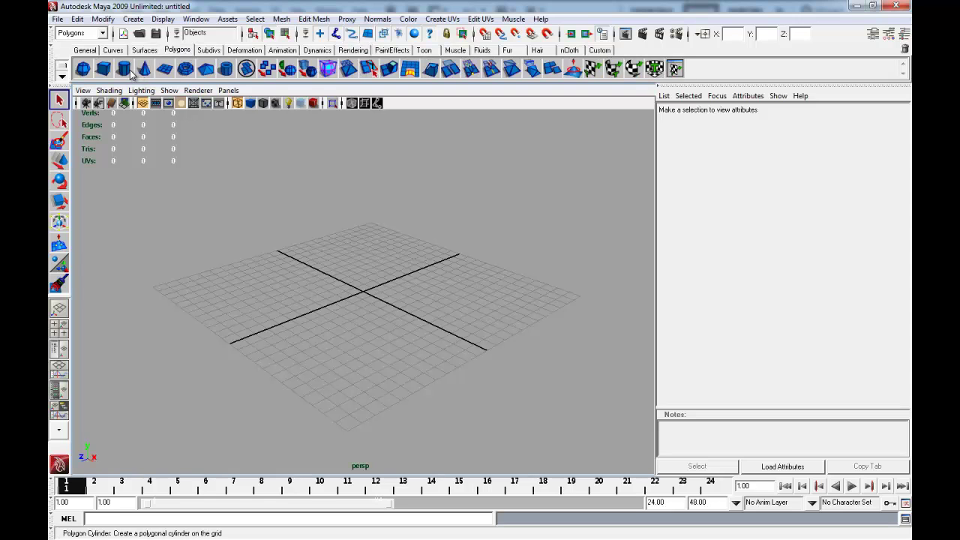
left_click(185, 68)
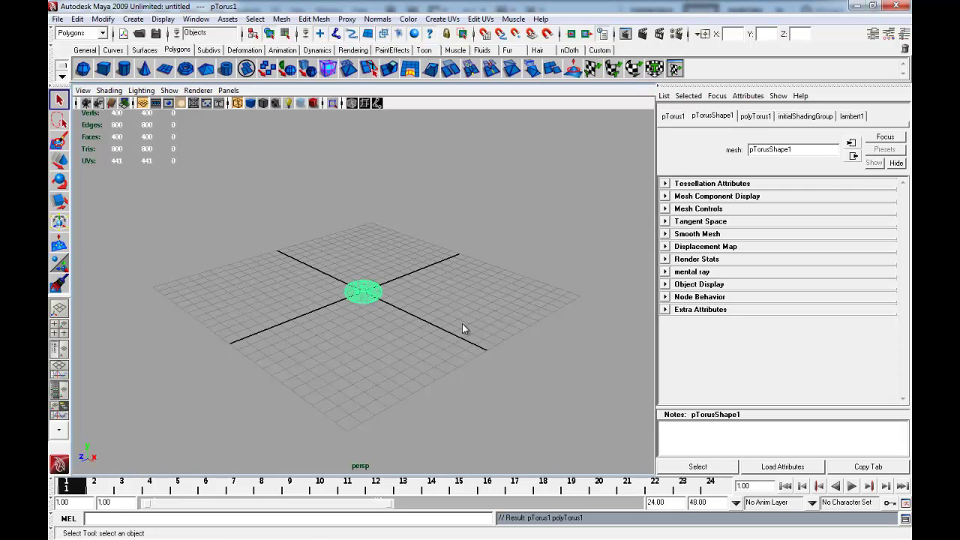
key("r")
left_click_drag(363, 292, 614, 237)
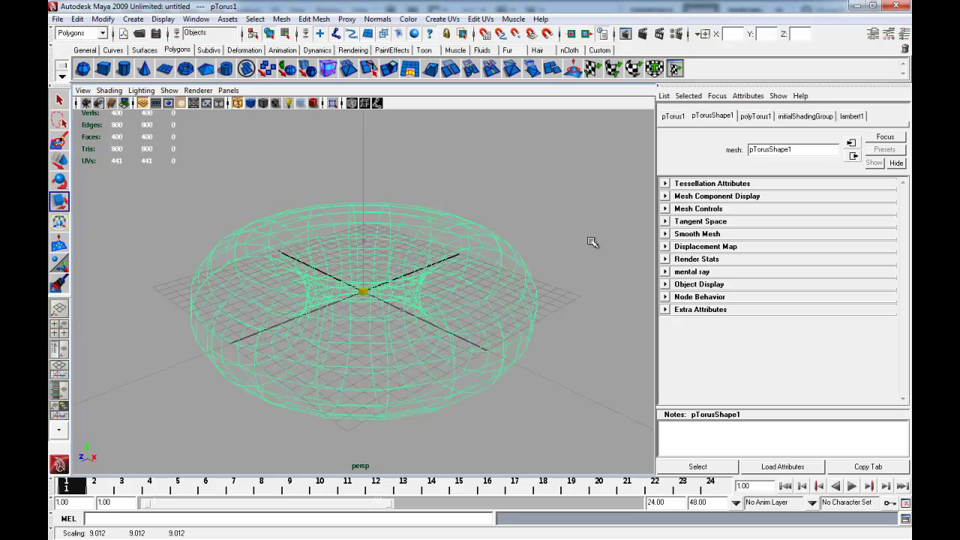
key("5")
left_click(541, 229)
left_click_drag(541, 230, 518, 239, "alt")
mouse_move(477, 272)
left_mouse_down("alt")
mouse_move(467, 262)
mouse_move(492, 266)
left_mouse_up("alt")
left_click(495, 275)
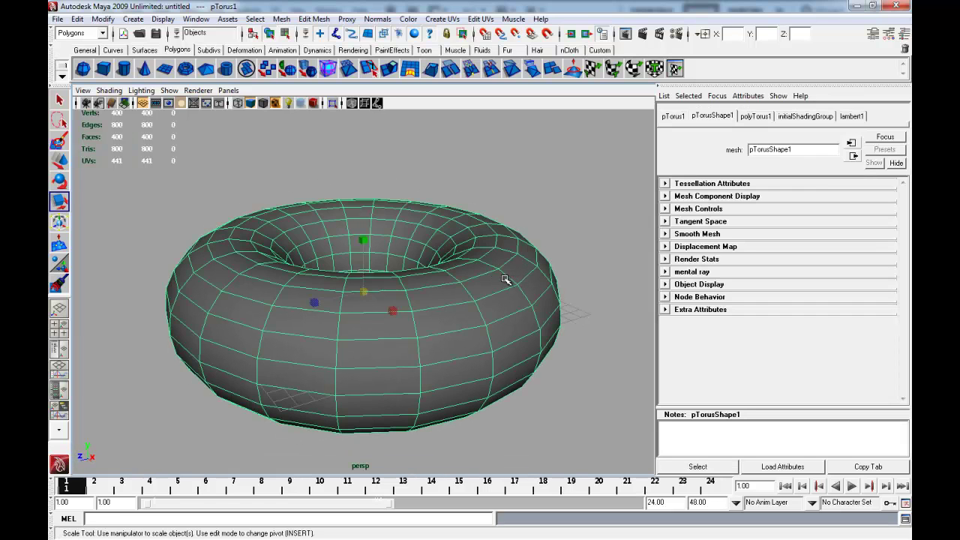
Step: With the 3D Paint Tool, assign a 1024×1024 PSD file texture to the torus colour
left_click(352, 50)
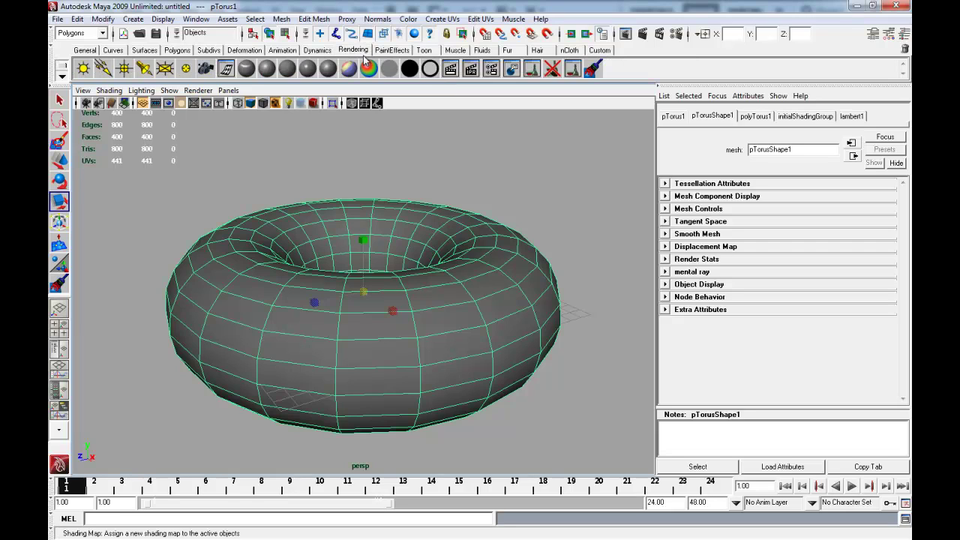
left_click(592, 70)
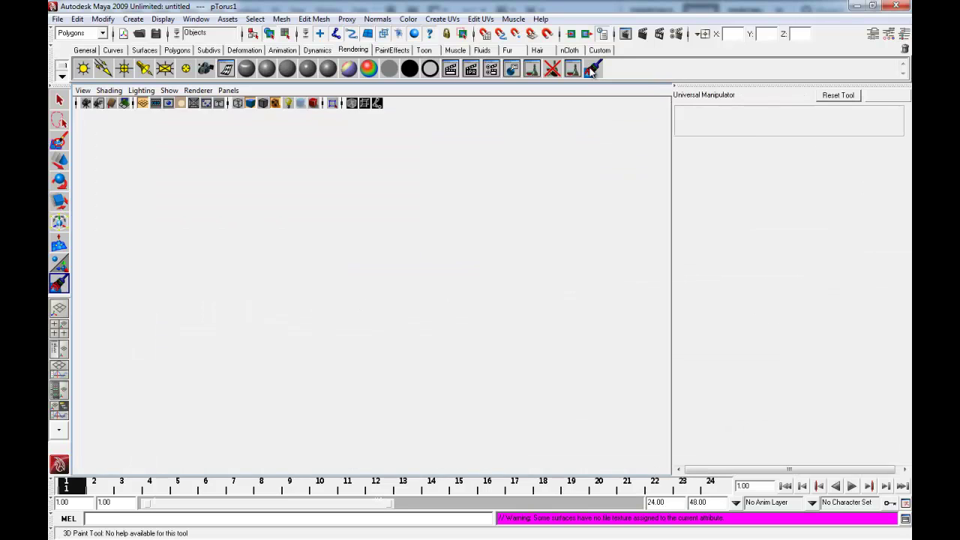
left_click_drag(550, 303, 435, 315, "alt")
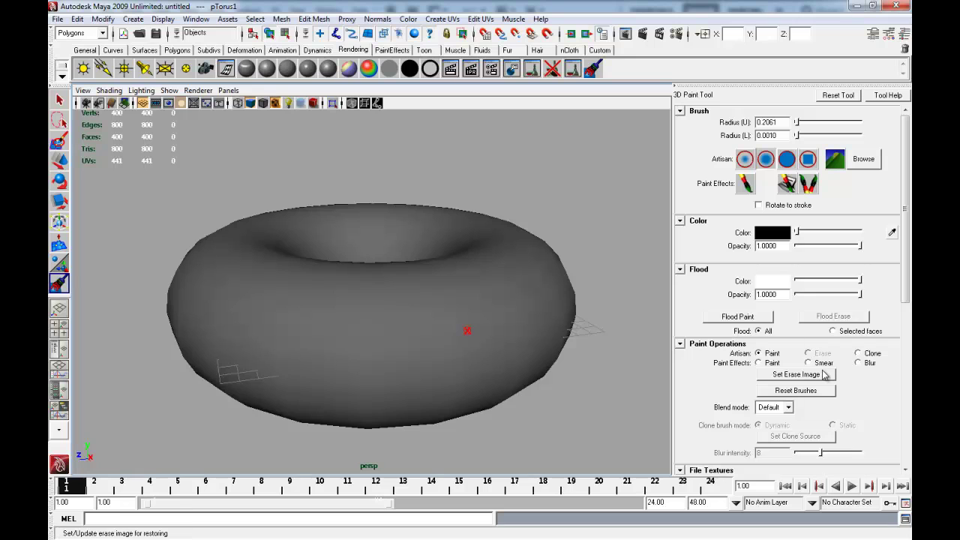
scroll(799, 378, "down", 5)
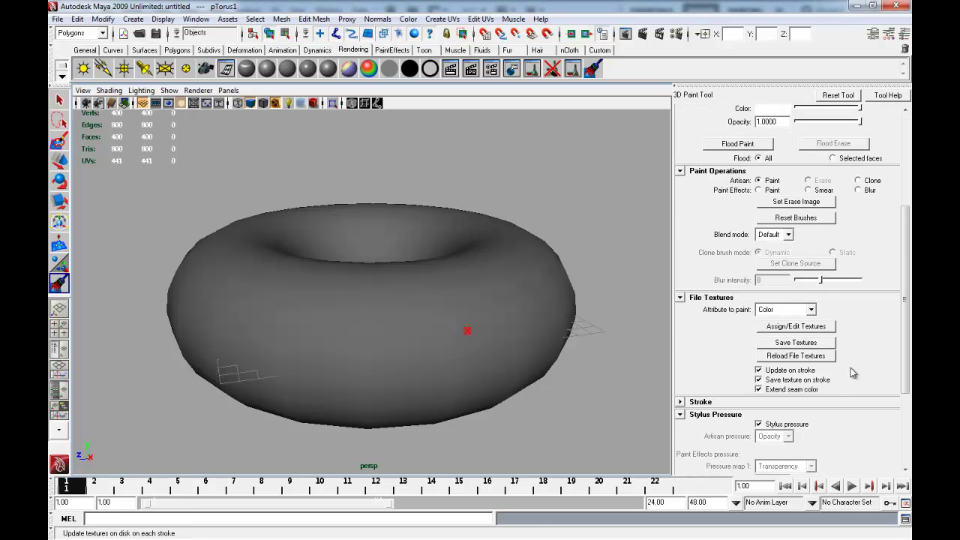
left_click(787, 327)
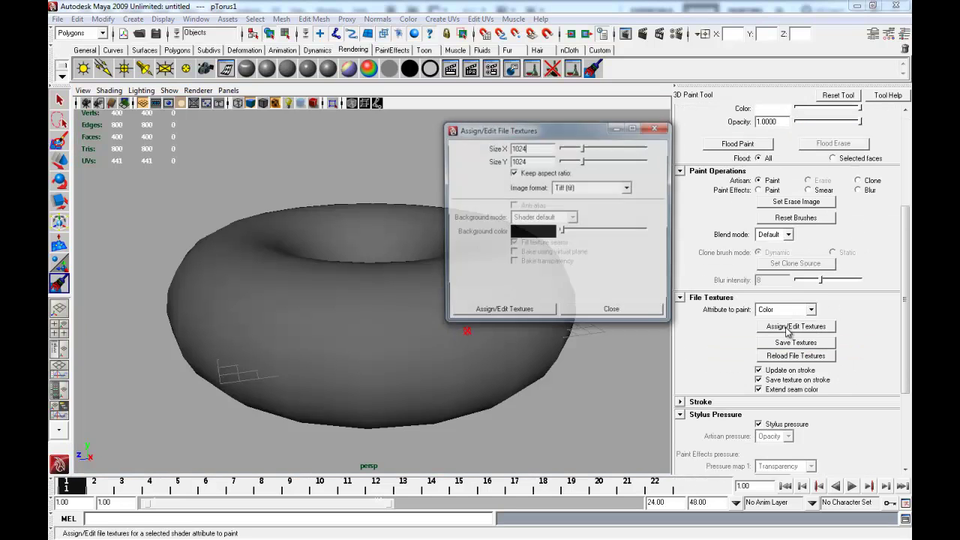
left_click(586, 189)
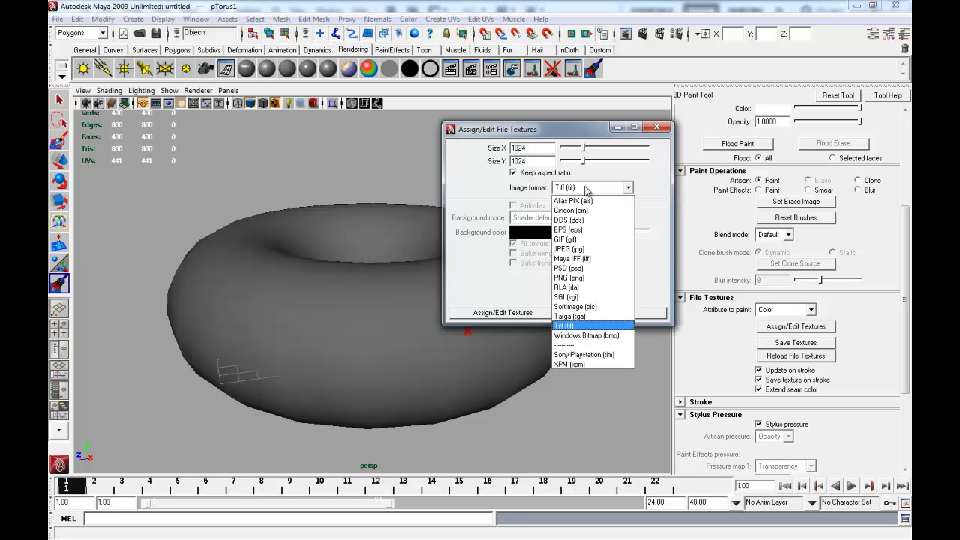
left_click(591, 270)
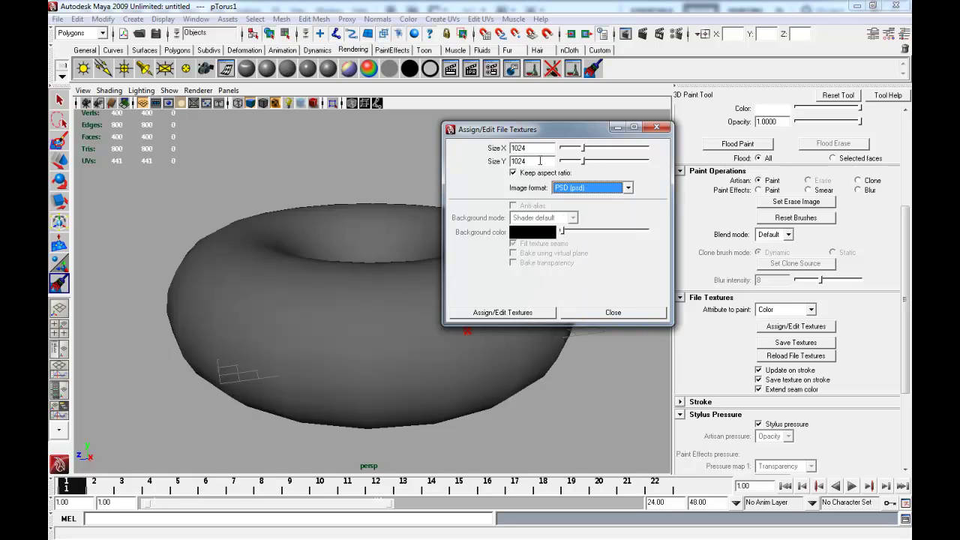
left_click(529, 315)
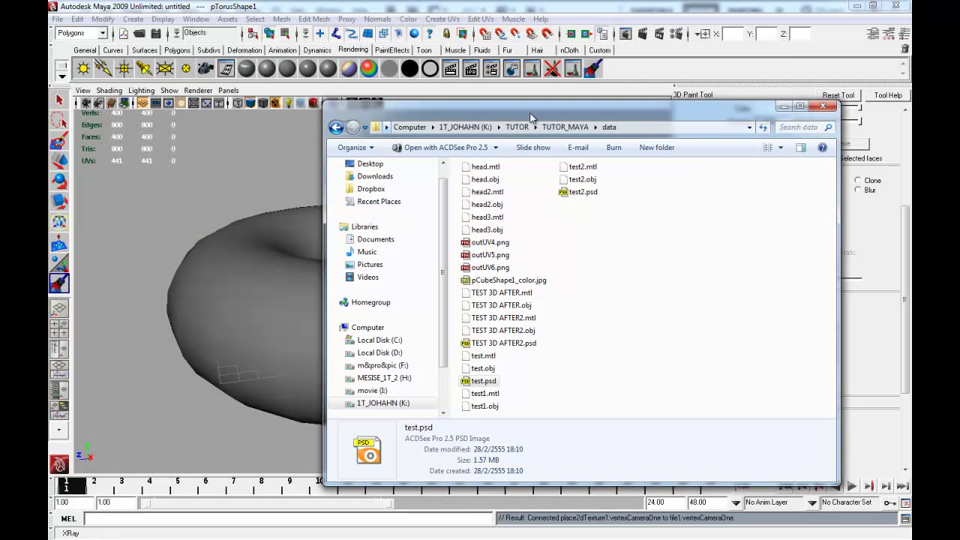
Step: Browse Explorer to sourceimages/3dPaintTextures/untitled, then minimise it to return to Maya
left_click_drag(530, 117, 274, 111)
left_click(468, 127)
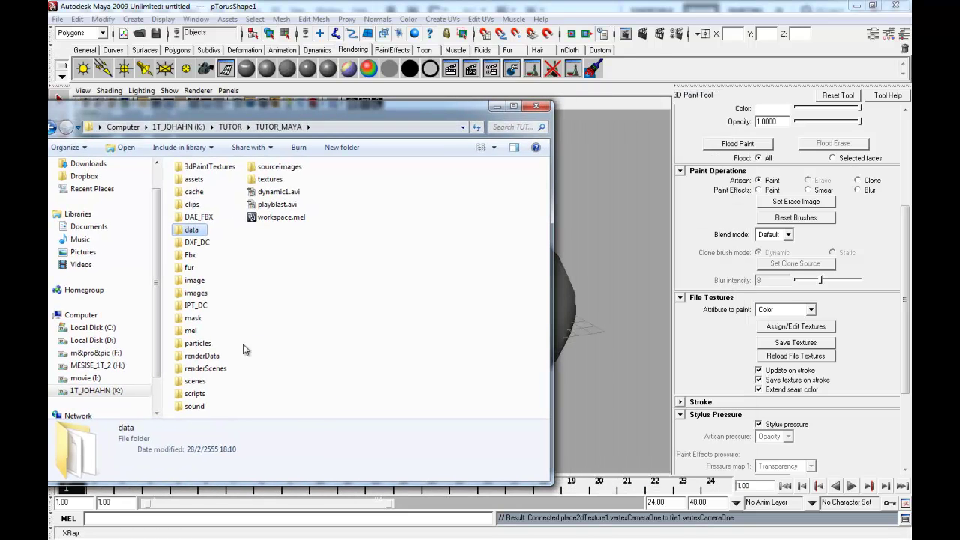
left_click(283, 167)
double_click(285, 167)
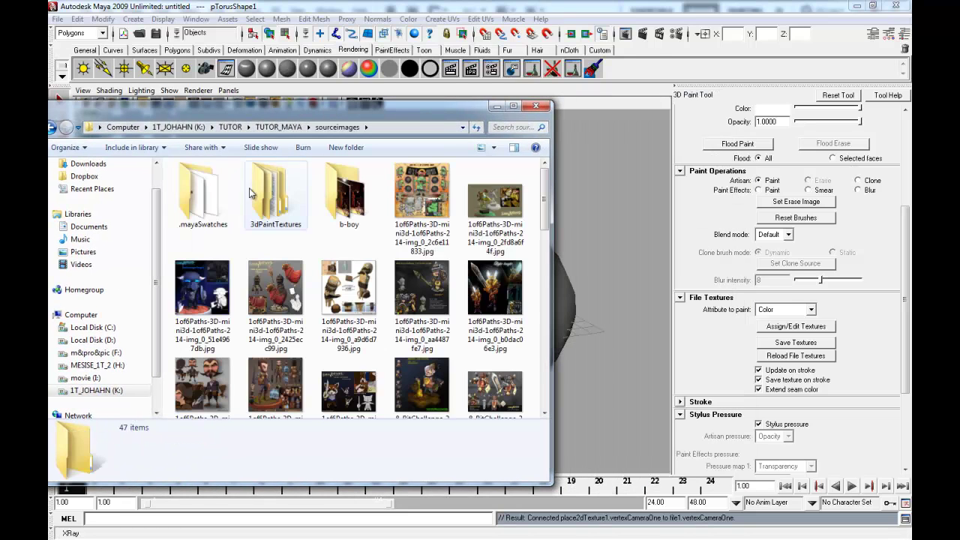
double_click(282, 203)
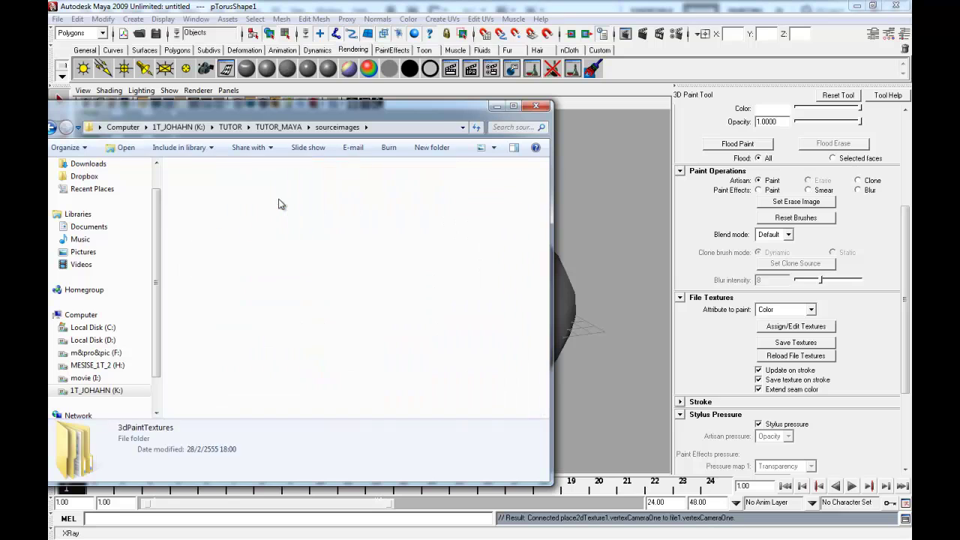
double_click(198, 188)
mouse_move(432, 105)
left_mouse_down()
mouse_move(426, 122)
mouse_move(411, 114)
left_mouse_up()
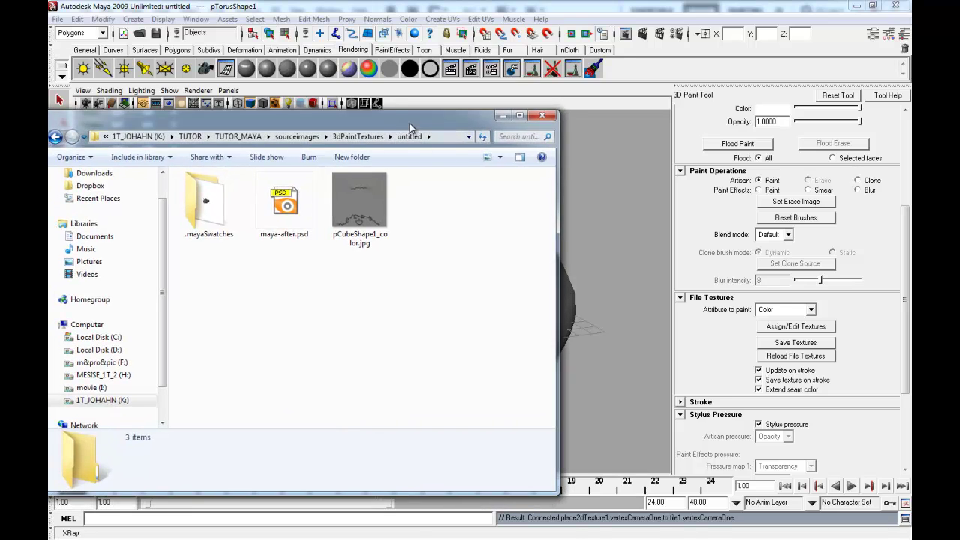
left_click(502, 116)
left_click_drag(417, 320, 420, 321, "alt")
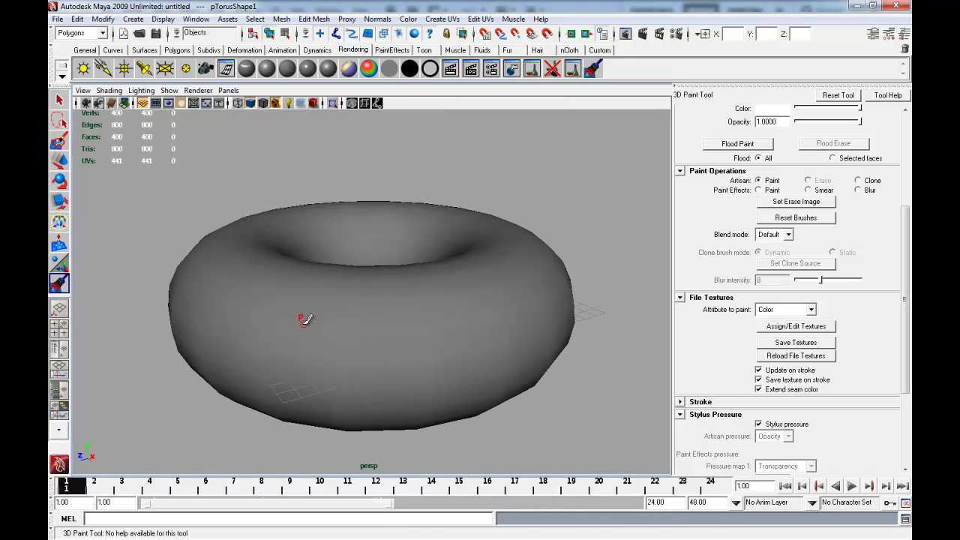
Step: Paint the remaining MESISE.COM letters in black on the torus: I, S, E, dot, C, O
mouse_move(307, 317)
left_mouse_down("alt")
mouse_move(314, 341)
mouse_move(332, 303)
mouse_move(343, 348)
mouse_move(374, 322)
mouse_move(422, 341)
mouse_move(390, 321)
mouse_move(321, 308)
mouse_move(312, 347)
mouse_move(336, 355)
mouse_move(341, 332)
mouse_move(368, 319)
mouse_move(393, 351)
left_mouse_up("alt")
left_click_drag(421, 297, 424, 343)
mouse_move(361, 307)
left_mouse_down()
mouse_move(338, 300)
mouse_move(355, 330)
mouse_move(323, 339)
left_mouse_up()
mouse_move(403, 309)
left_mouse_down()
mouse_move(363, 322)
mouse_move(405, 357)
left_mouse_up()
mouse_move(365, 327)
left_mouse_down()
mouse_move(407, 328)
mouse_move(352, 352)
left_mouse_up()
left_click(339, 358)
mouse_move(424, 318)
left_mouse_down()
mouse_move(383, 340)
mouse_move(353, 300)
left_mouse_up()
mouse_move(359, 334)
left_mouse_down()
mouse_move(355, 372)
mouse_move(525, 356)
mouse_move(485, 324)
mouse_move(440, 375)
mouse_move(548, 344)
mouse_move(506, 339)
mouse_move(506, 364)
mouse_move(418, 376)
mouse_move(476, 375)
mouse_move(293, 364)
mouse_move(353, 362)
mouse_move(343, 365)
left_mouse_up()
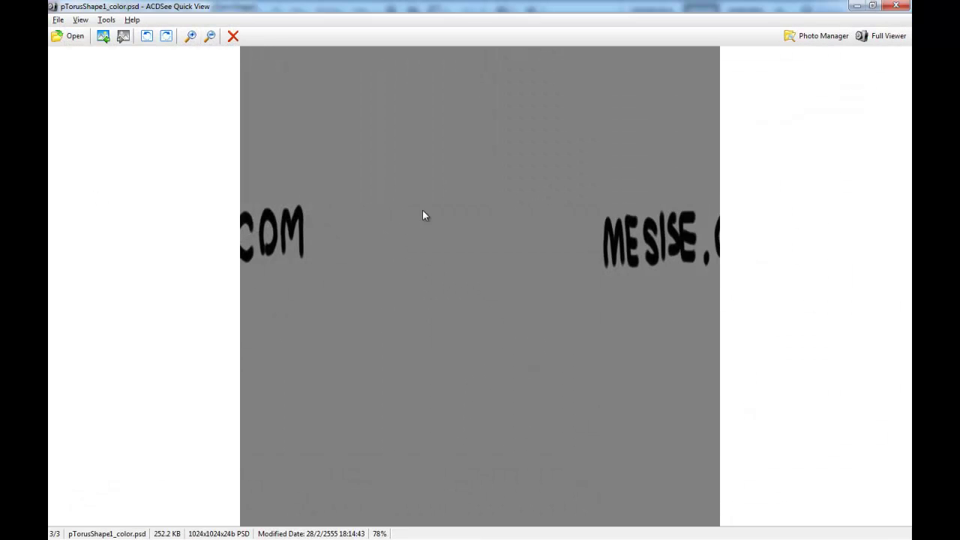
Step: Close the ACDSee Quick View preview of pTorusShape1_color.psd
left_click(896, 6)
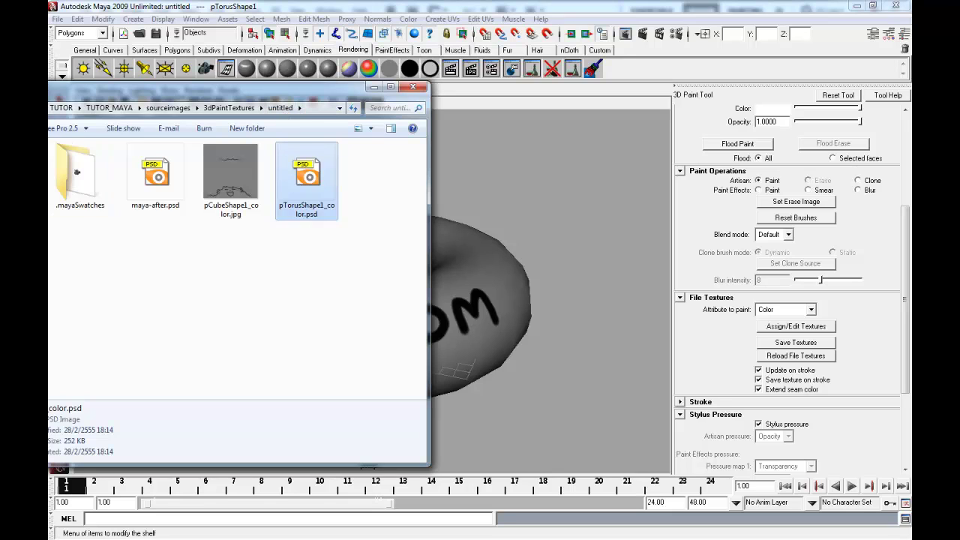
Step: Bring Maya forward and orbit to inspect the black MESISE.COM lettering around the torus
left_click(287, 78)
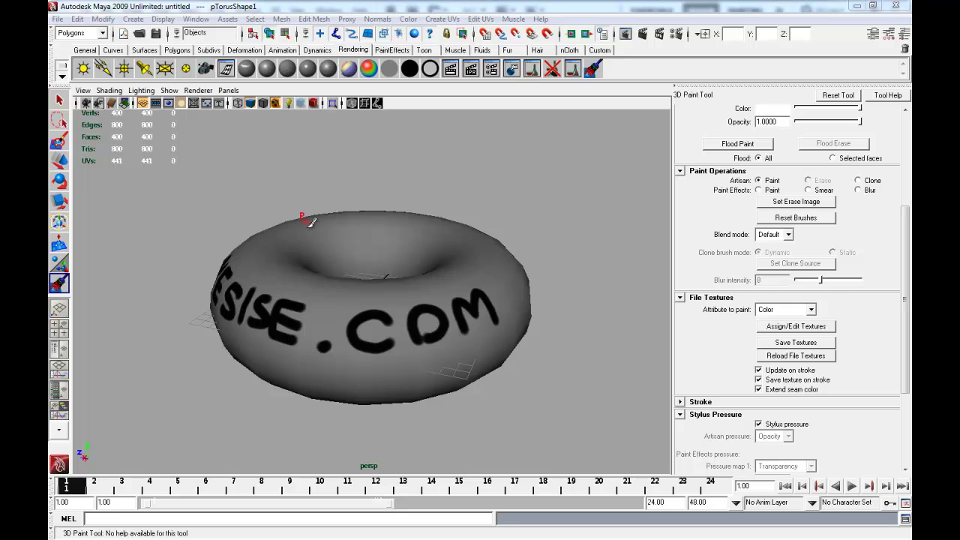
left_click_drag(304, 339, 390, 338, "alt")
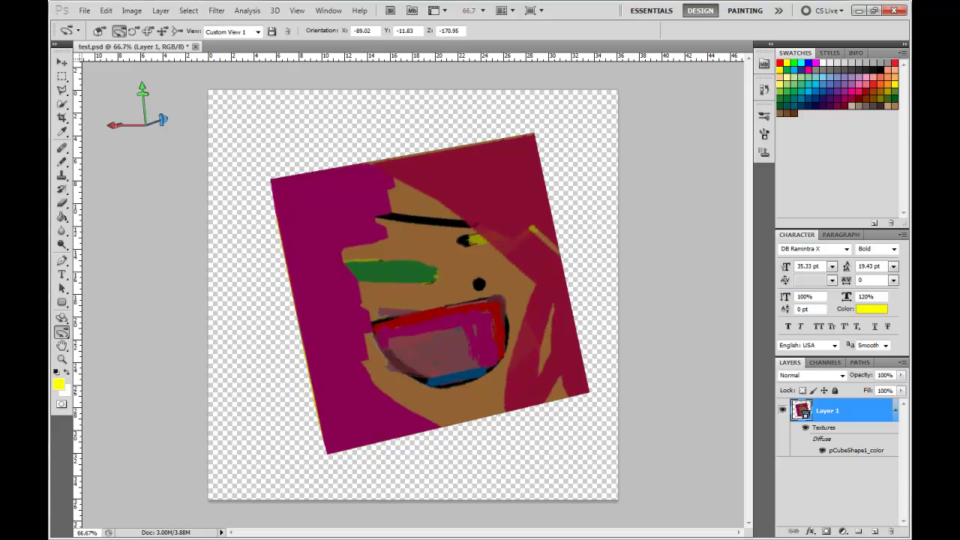
key("ctrl+w")
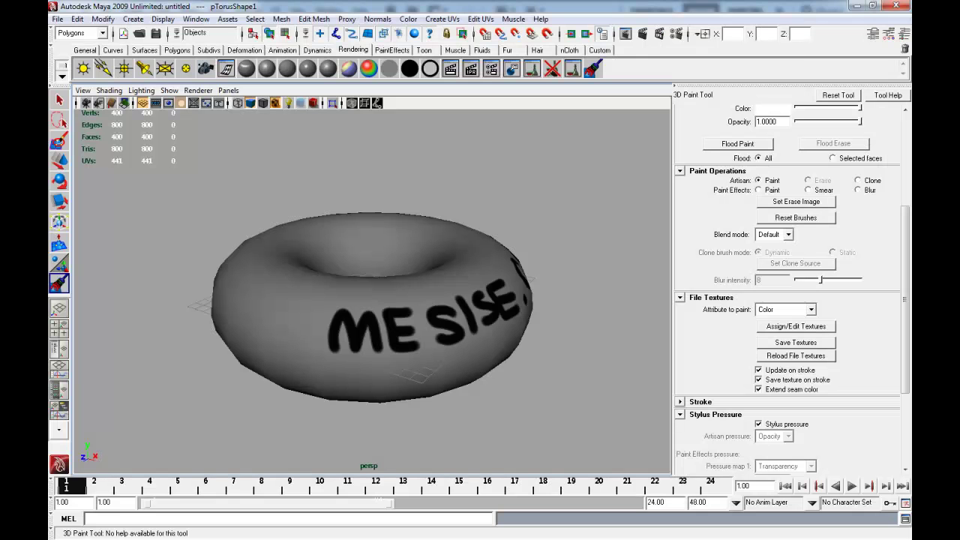
mouse_move(418, 247)
left_mouse_down("alt")
mouse_move(401, 276)
mouse_move(310, 240)
mouse_move(330, 236)
left_mouse_up("alt")
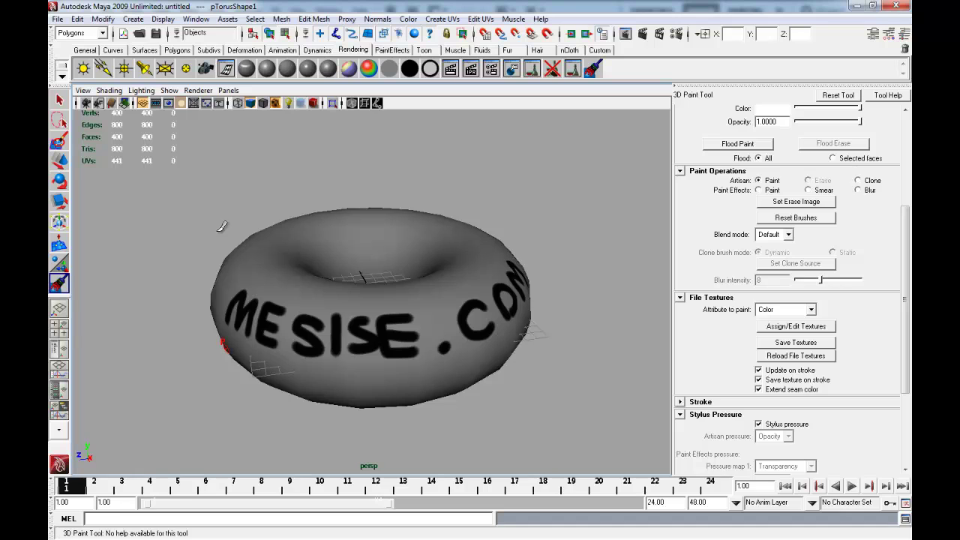
left_click(57, 18)
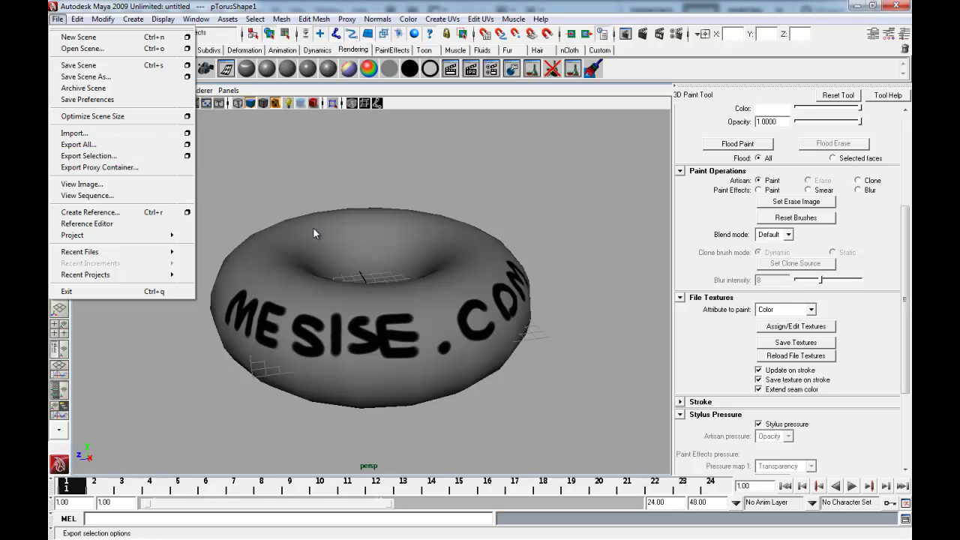
Step: Undo the stray paint dab and reselect the torus with the Select tool
left_click(342, 239)
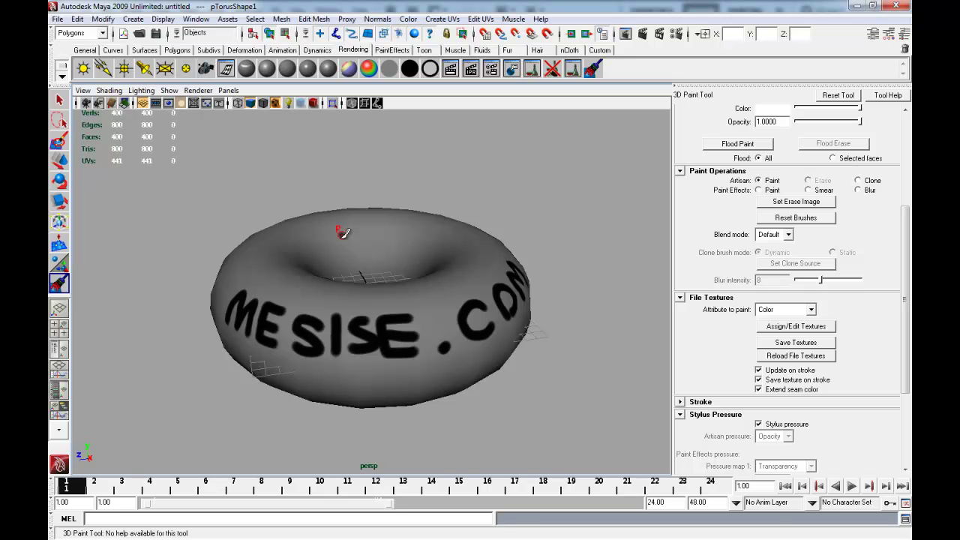
left_click(342, 239)
key("ctrl+z")
key("q")
left_click(367, 206)
left_click(467, 218)
right_click_drag(370, 237, 403, 219)
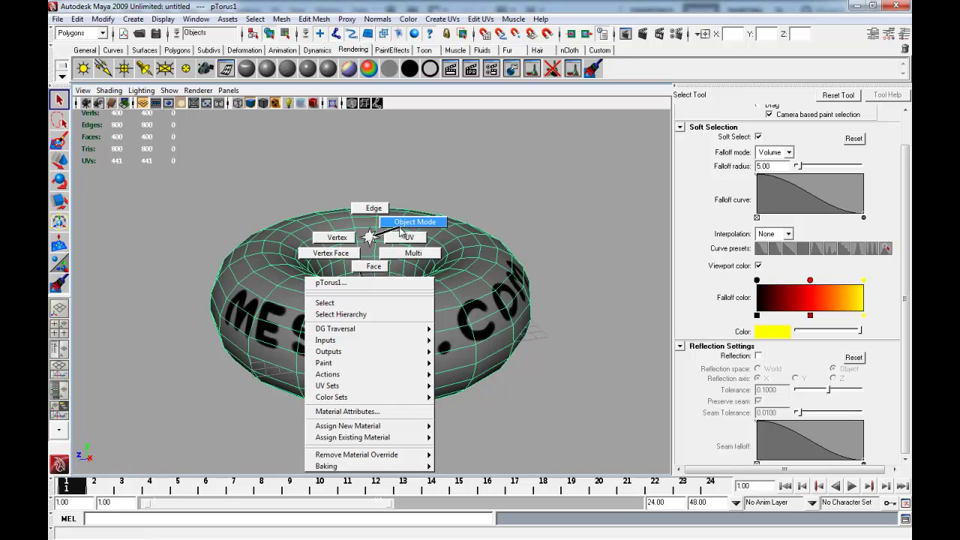
left_click(256, 163)
left_click(324, 236)
Step: Set up an Export All named 'test' as OBJexport, then cancel it
left_click(57, 19)
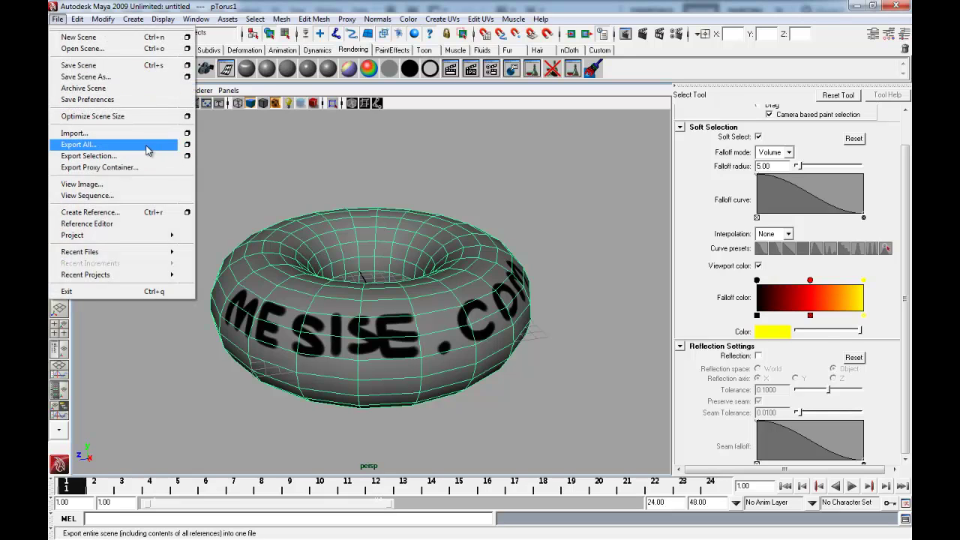
left_click(172, 146)
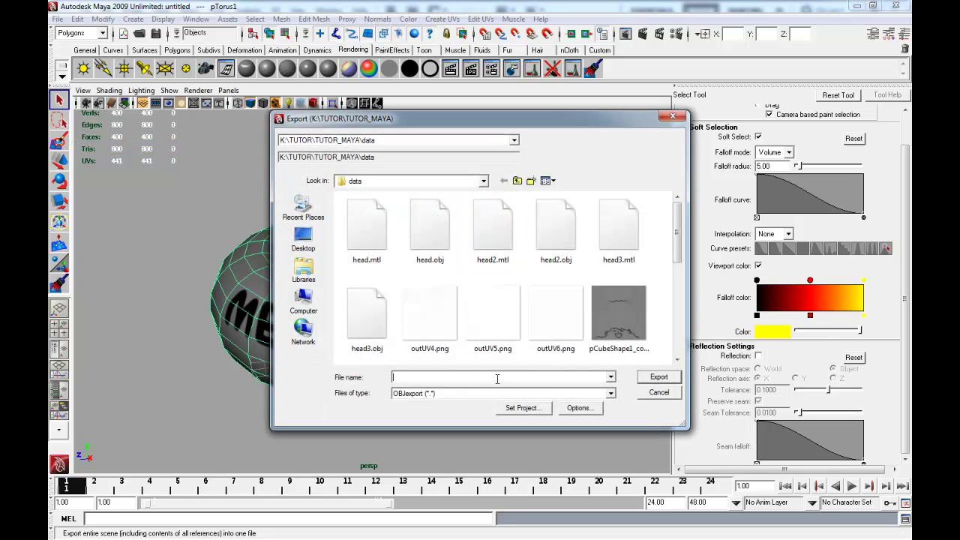
type("test")
left_click(440, 412)
left_click(499, 393)
left_click(456, 451)
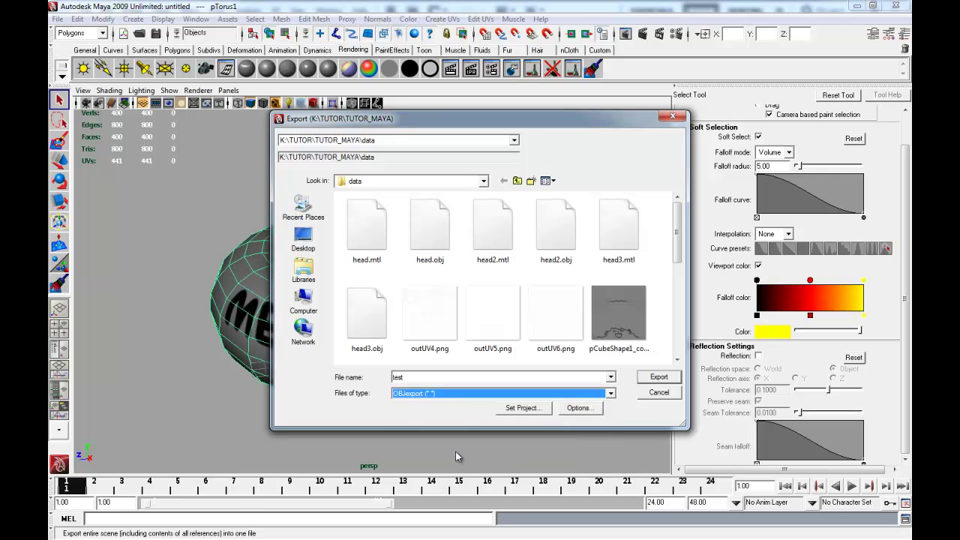
left_click_drag(450, 119, 459, 137)
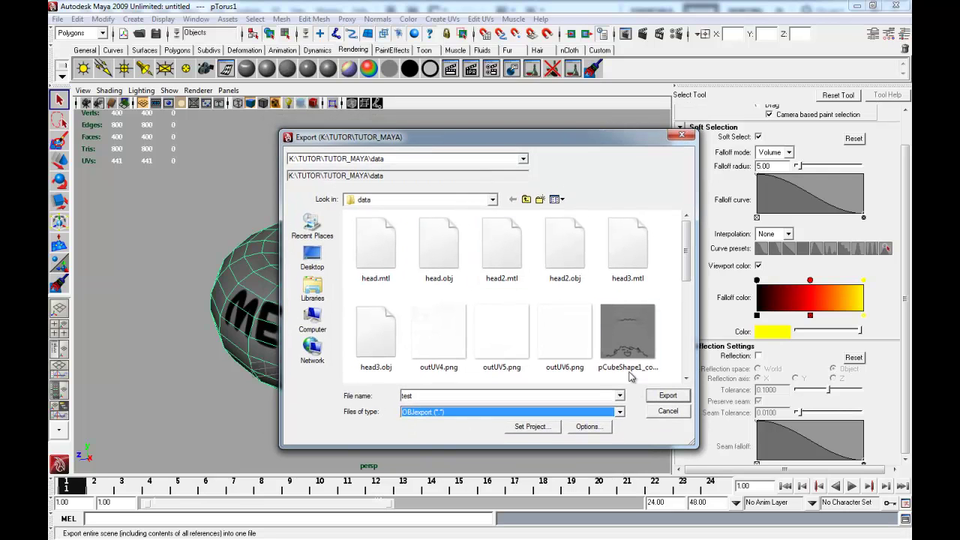
left_click(664, 413)
left_click(196, 19)
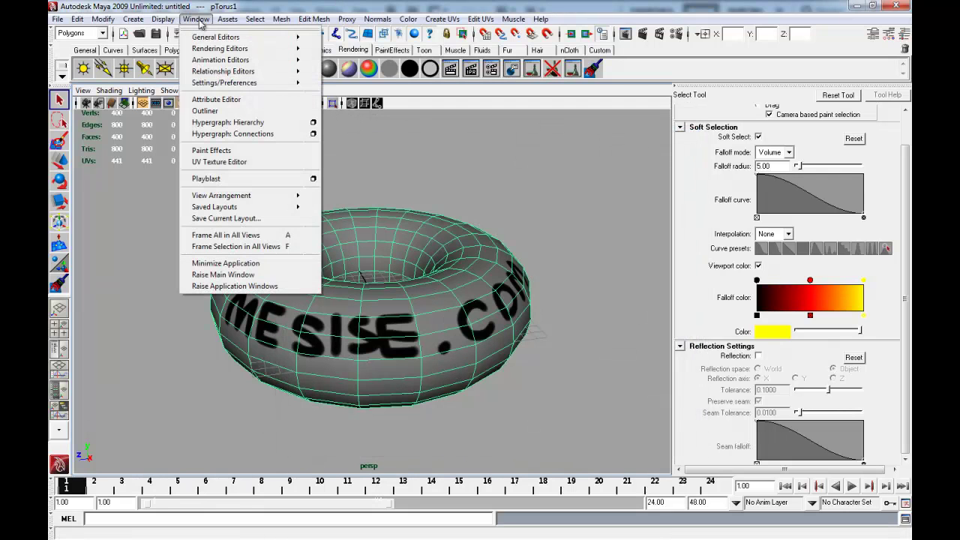
mouse_move(224, 82)
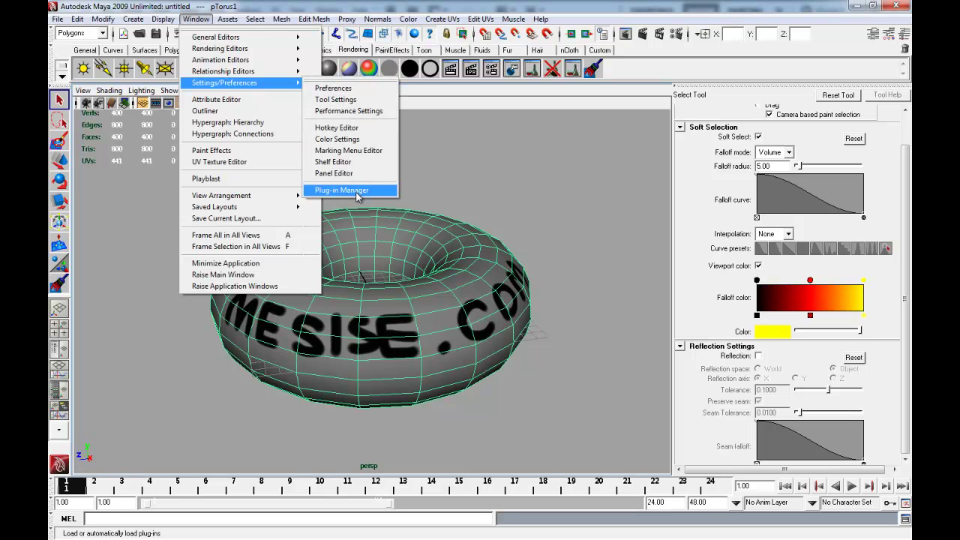
left_click(357, 191)
scroll(390, 234, "down", 2)
left_click_drag(390, 234, 387, 275)
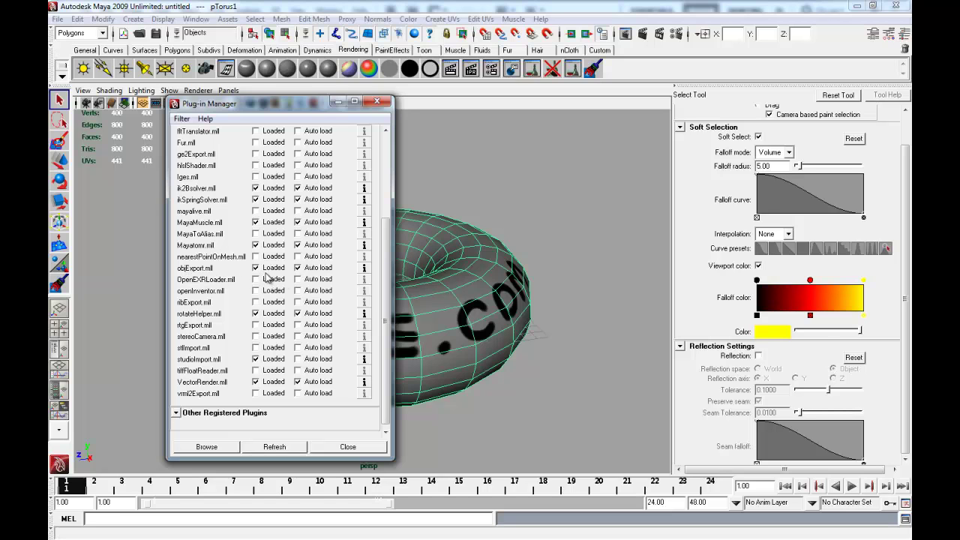
left_click(234, 447)
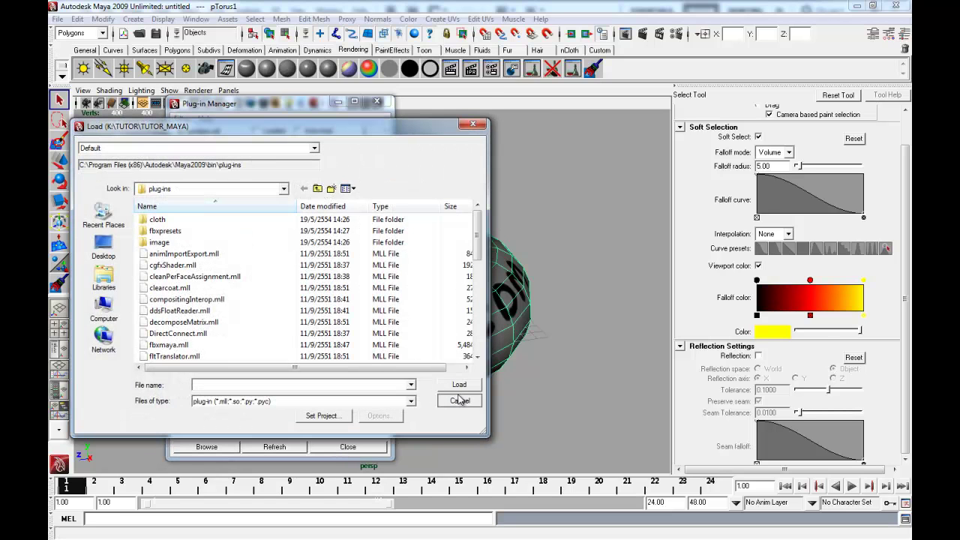
left_click(459, 399)
left_click(348, 506)
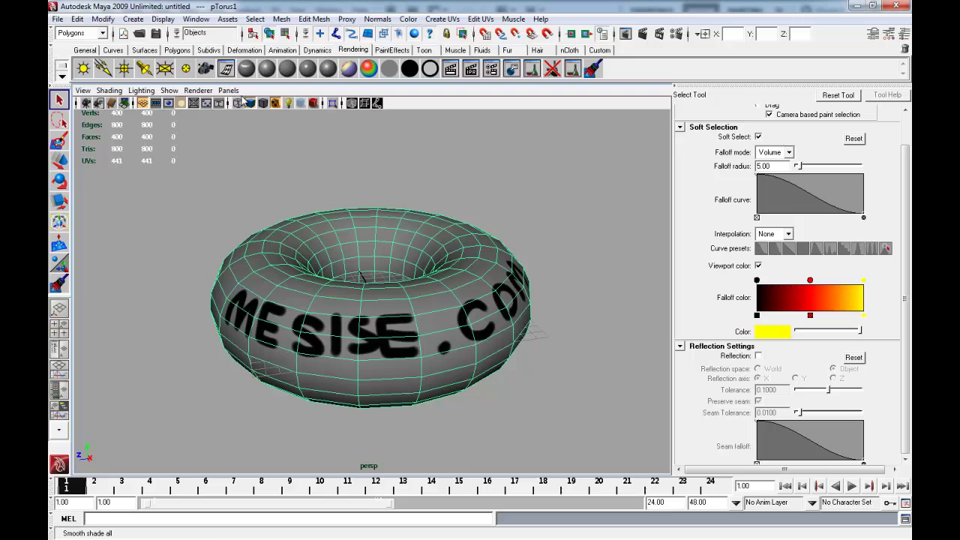
left_click(57, 19)
Step: Export All the torus scene as test.obj (OBJexport) into the data folder, then minimise Maya
left_click(155, 147)
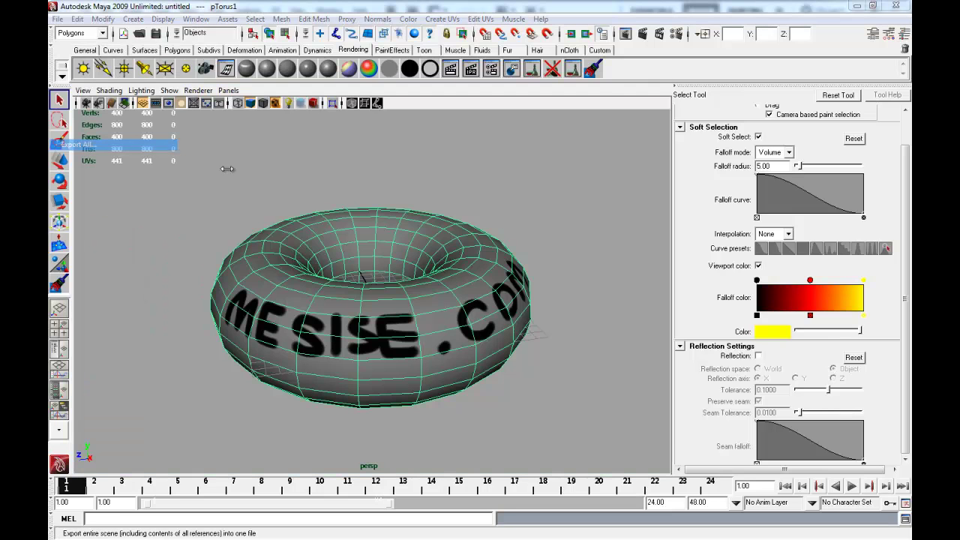
left_click(471, 393)
left_click(471, 394)
left_click(469, 376)
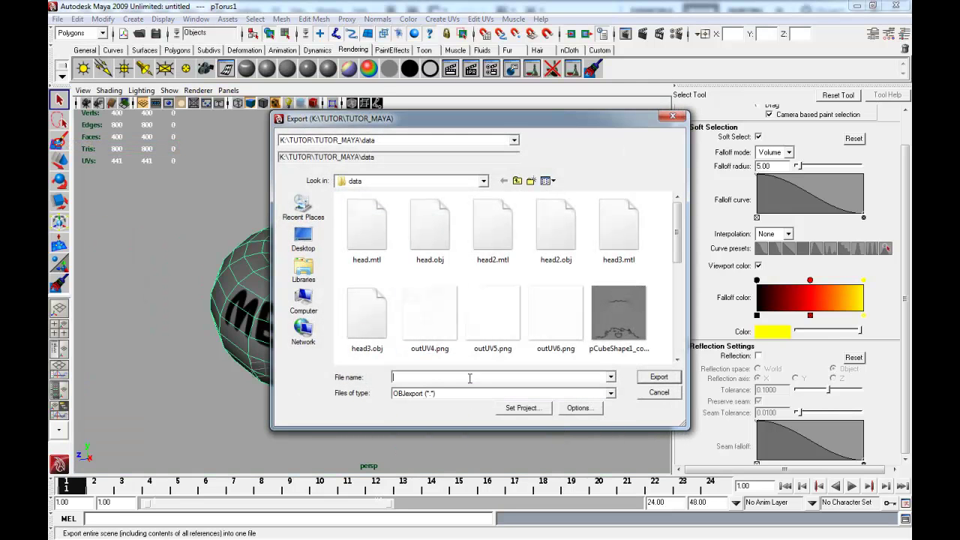
left_click(619, 403)
left_click(652, 379)
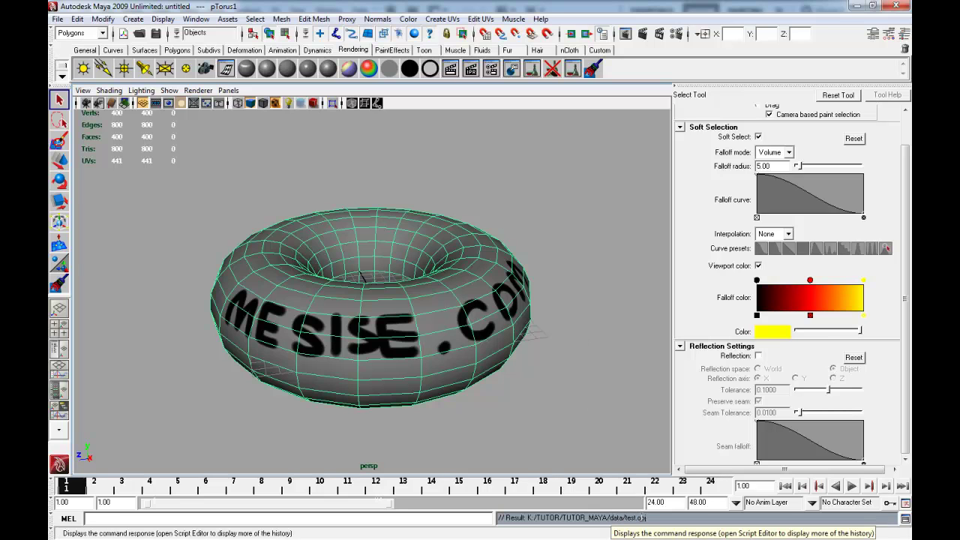
left_click(863, 5)
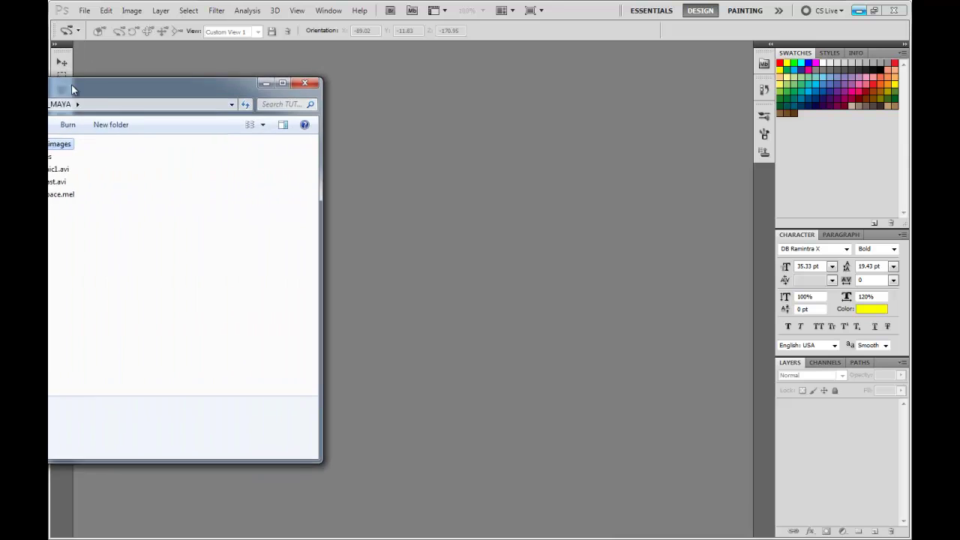
Step: Drag test.obj from the data folder onto Photoshop to open it as a 3D layer
left_click_drag(71, 85, 177, 110)
double_click(71, 224)
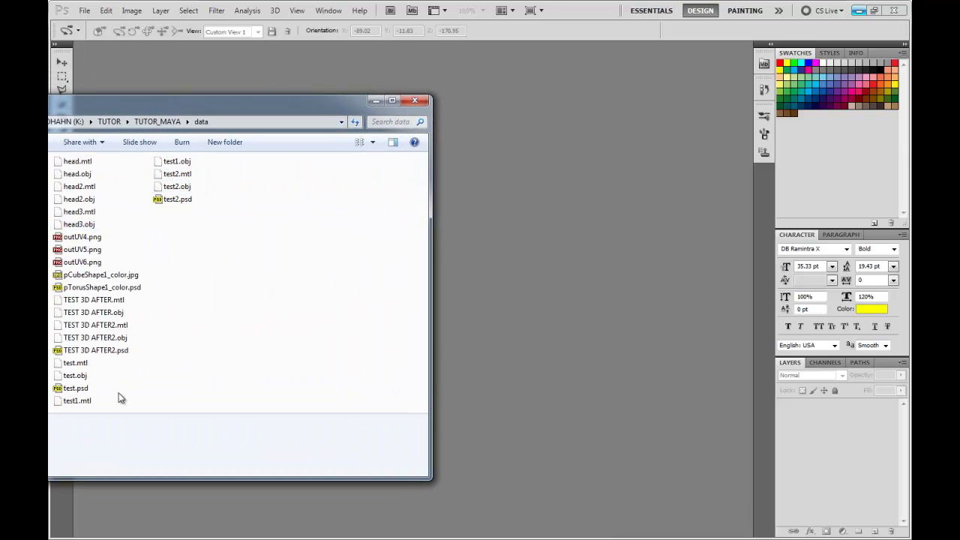
left_click_drag(75, 376, 569, 342)
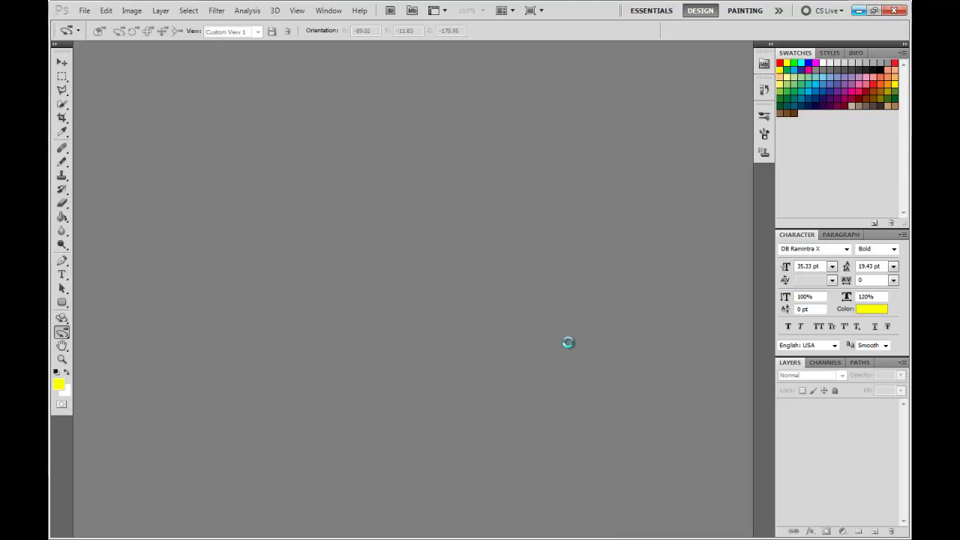
Step: Orbit the torus to inspect its painted lettering, underside and hole
left_click_drag(441, 301, 327, 299)
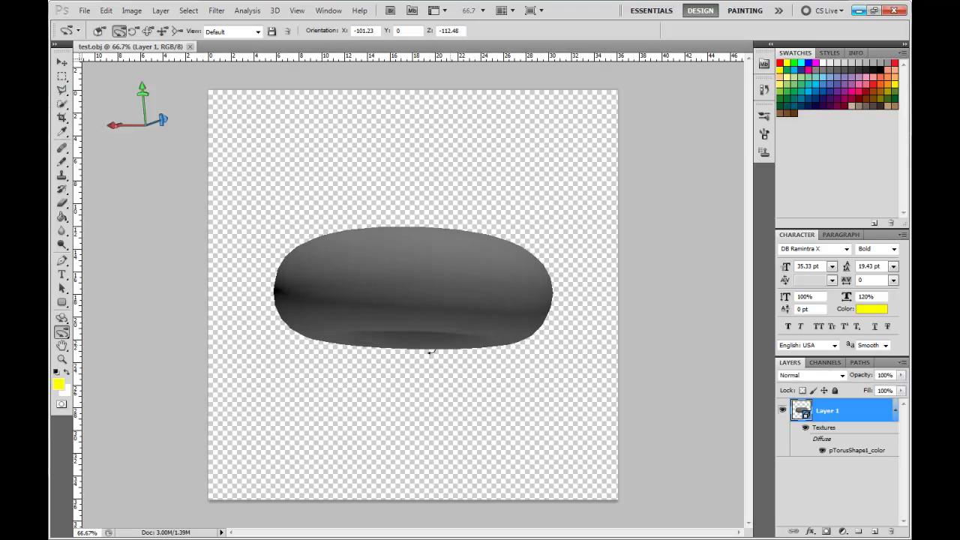
mouse_move(428, 322)
left_mouse_down()
mouse_move(511, 359)
mouse_move(383, 312)
mouse_move(341, 346)
mouse_move(179, 316)
mouse_move(171, 264)
left_mouse_up()
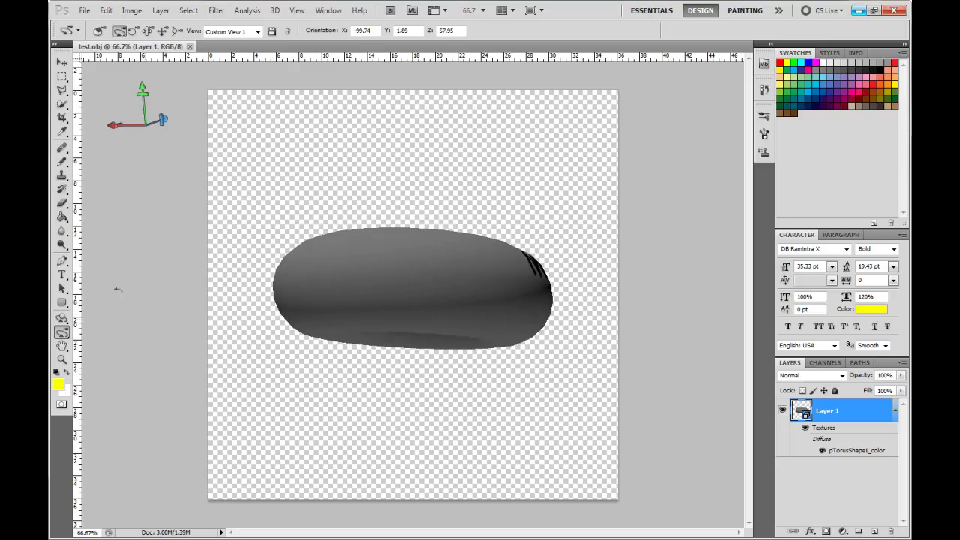
mouse_move(504, 285)
left_mouse_down()
mouse_move(433, 215)
mouse_move(333, 206)
mouse_move(243, 220)
left_mouse_up()
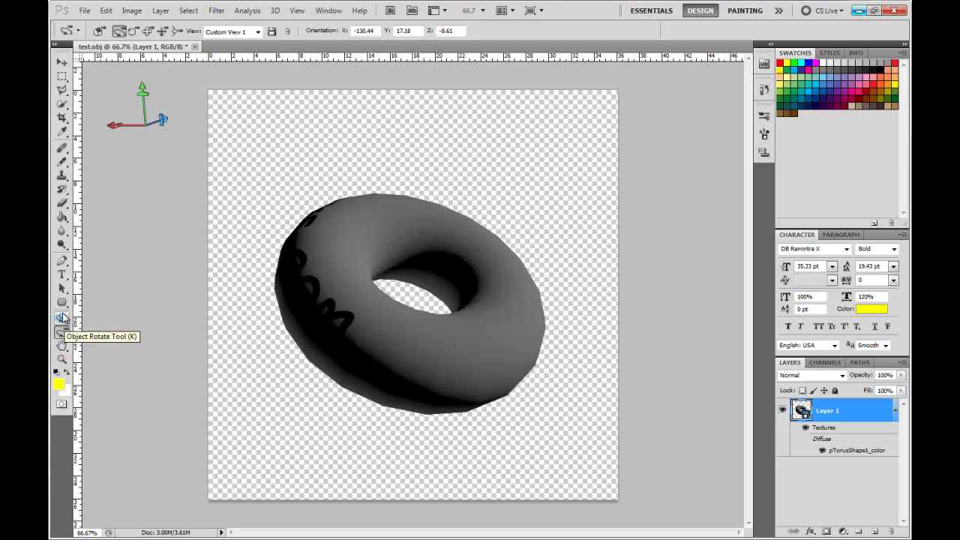
Step: Try the 3D Object Scale Tool on the torus, leaving its size unchanged
left_click_drag(65, 320, 139, 331)
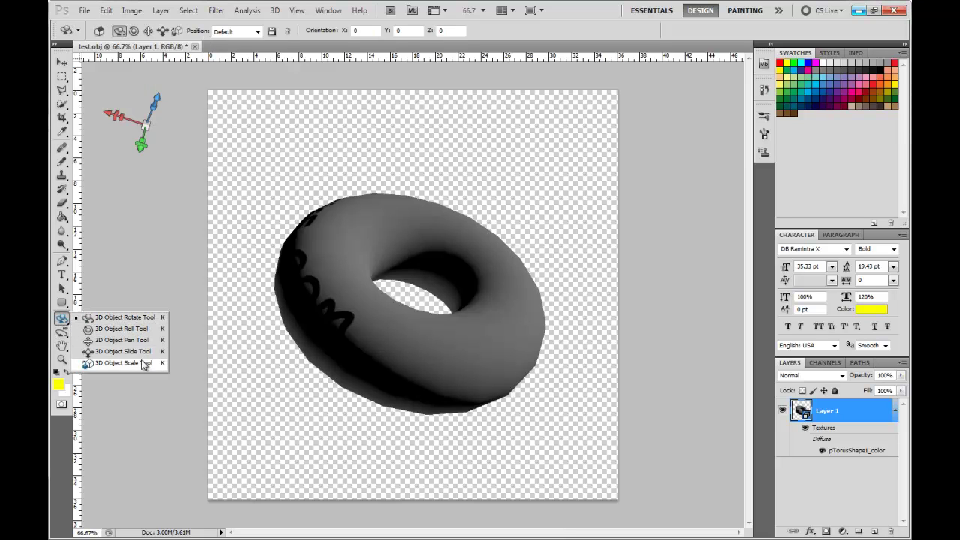
left_click(133, 363)
mouse_move(150, 118)
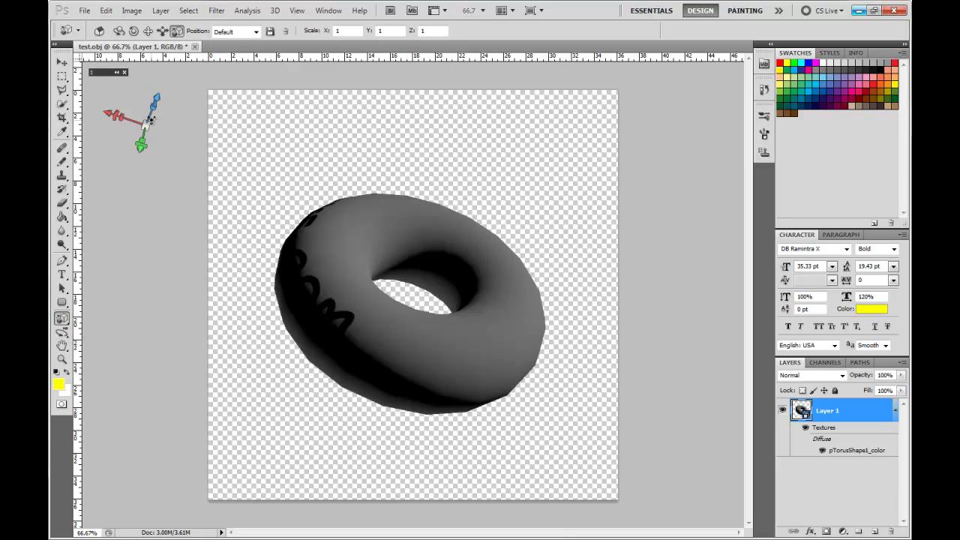
left_click_drag(147, 126, 146, 126)
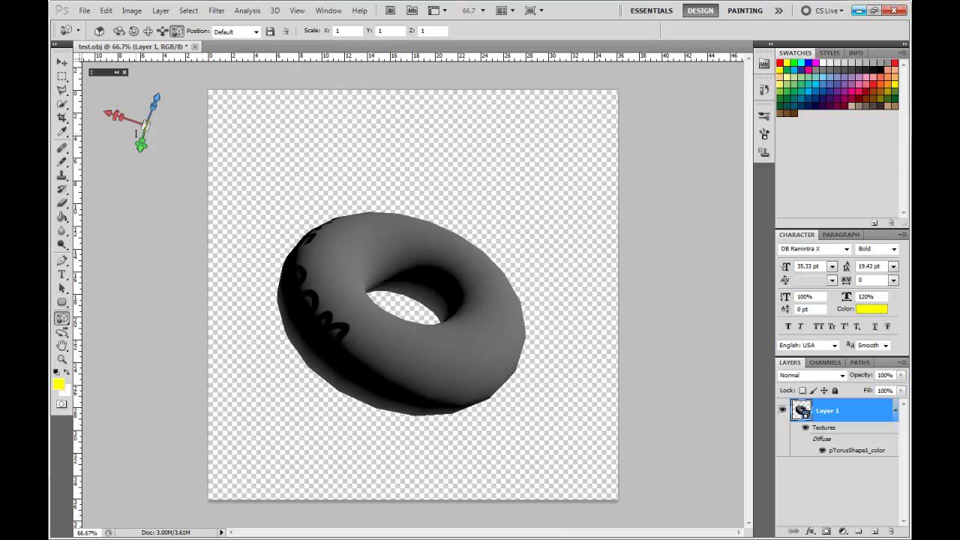
left_click(63, 335)
Step: Orbit edge-on, apply the Left preset view, then nudge slightly off it
mouse_move(427, 328)
left_mouse_down()
mouse_move(497, 412)
mouse_move(260, 215)
left_mouse_up()
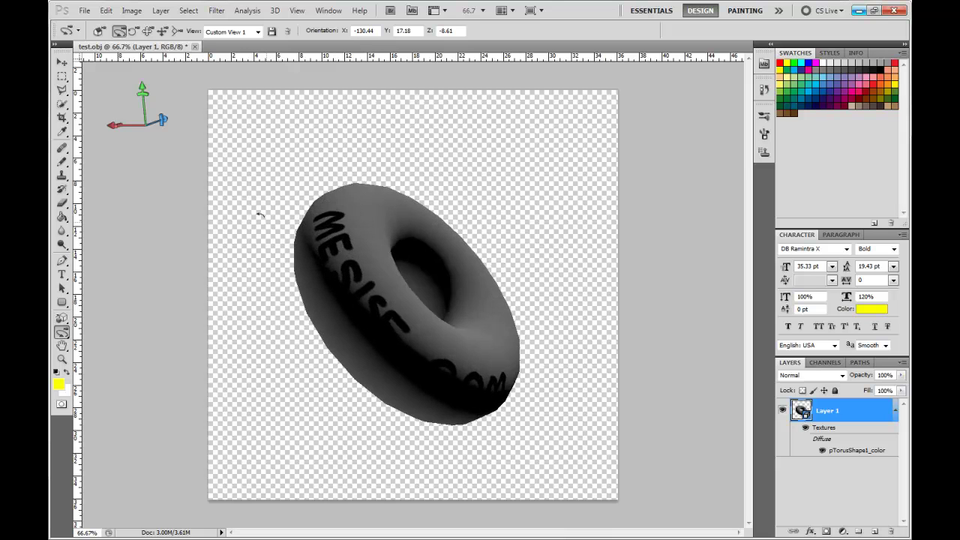
mouse_move(260, 214)
left_mouse_down()
mouse_move(417, 320)
mouse_move(310, 127)
left_mouse_up()
left_click(257, 32)
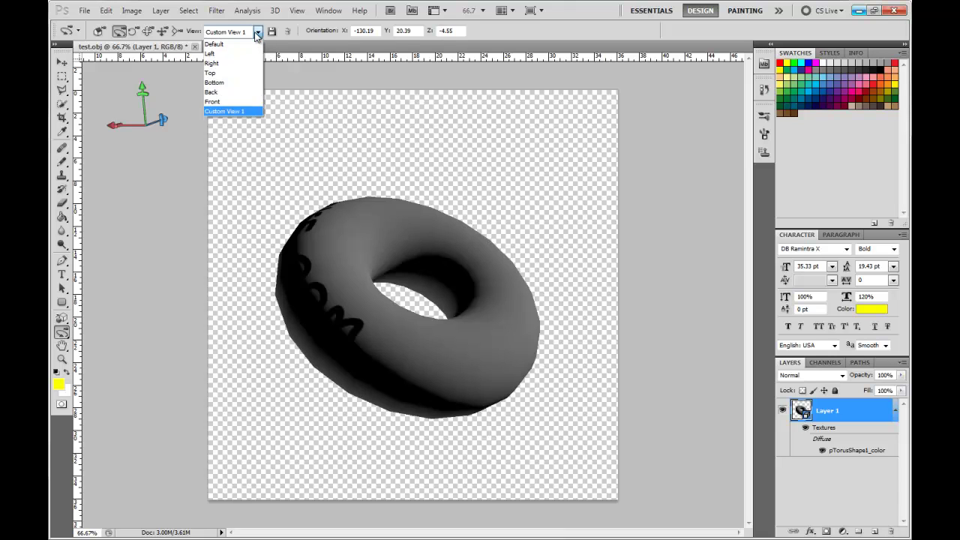
left_click(243, 54)
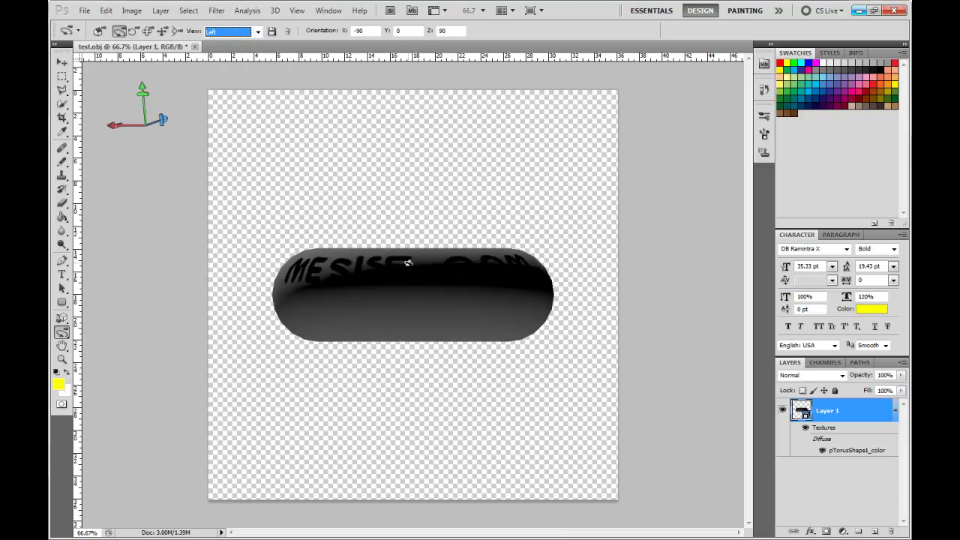
mouse_move(430, 301)
left_mouse_down()
mouse_move(440, 289)
mouse_move(504, 278)
mouse_move(307, 278)
mouse_move(493, 353)
mouse_move(311, 257)
mouse_move(247, 300)
mouse_move(548, 300)
mouse_move(514, 252)
mouse_move(343, 259)
left_mouse_up()
Step: Try the Brush and Paint Bucket tools and look at the fill's blend mode choices
key("b")
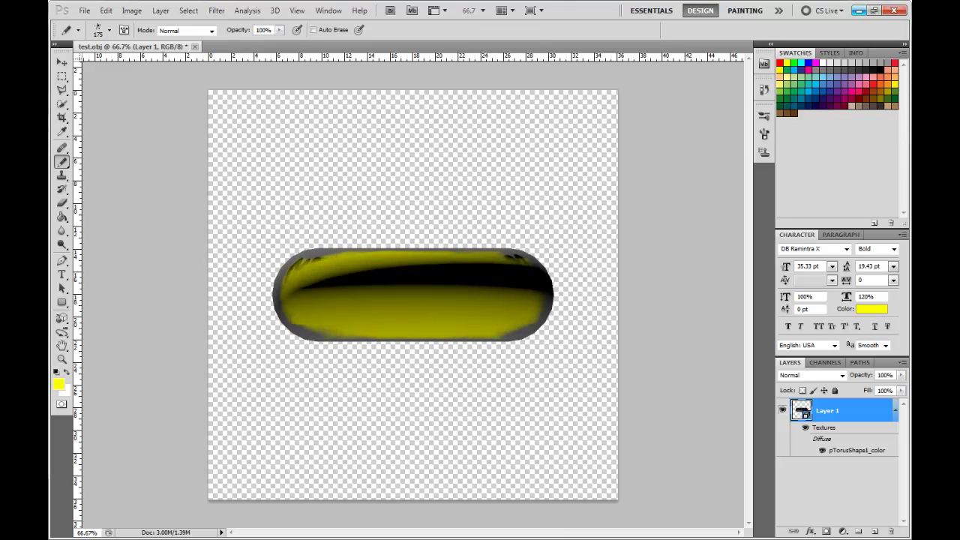
key("g")
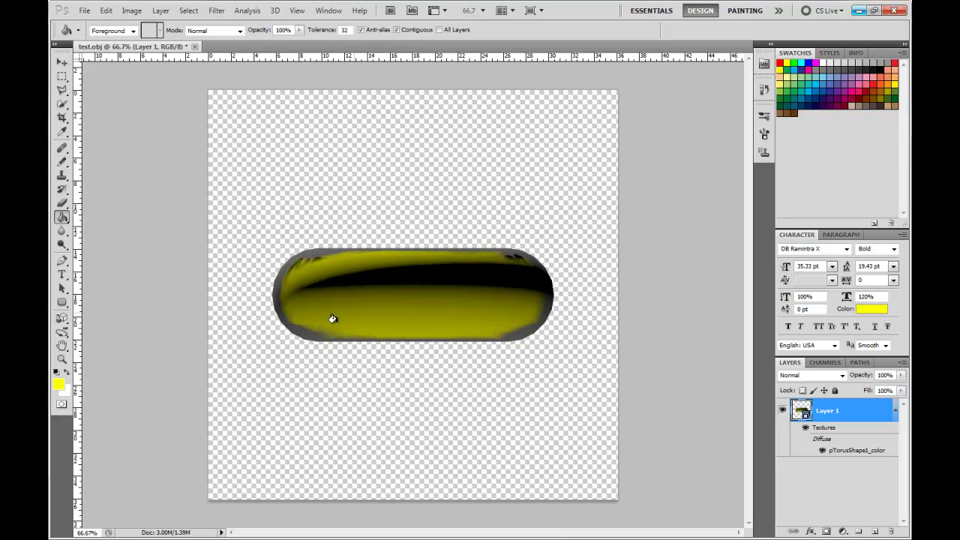
left_click(206, 31)
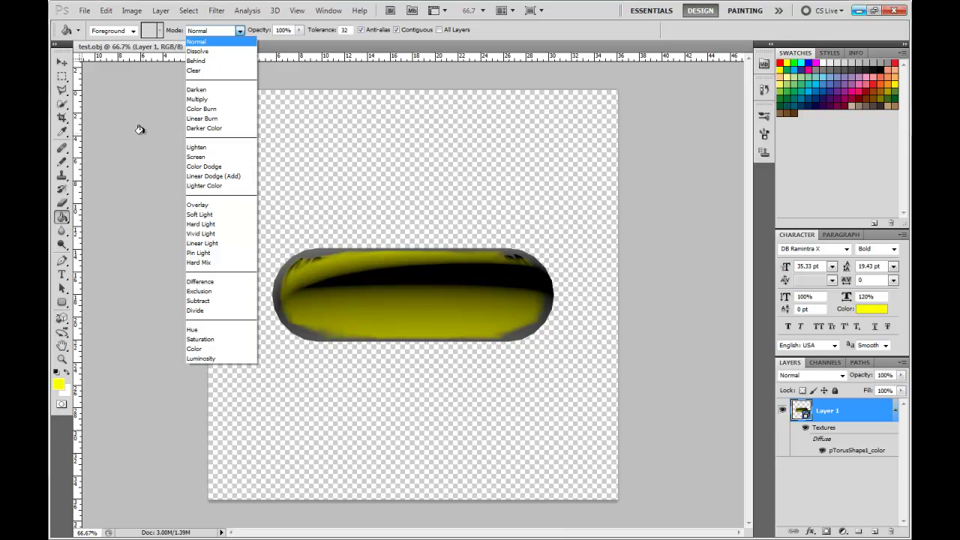
left_click(139, 129)
Step: Reset the torus to the Default view and tilt it to show its top surface
left_click(61, 332)
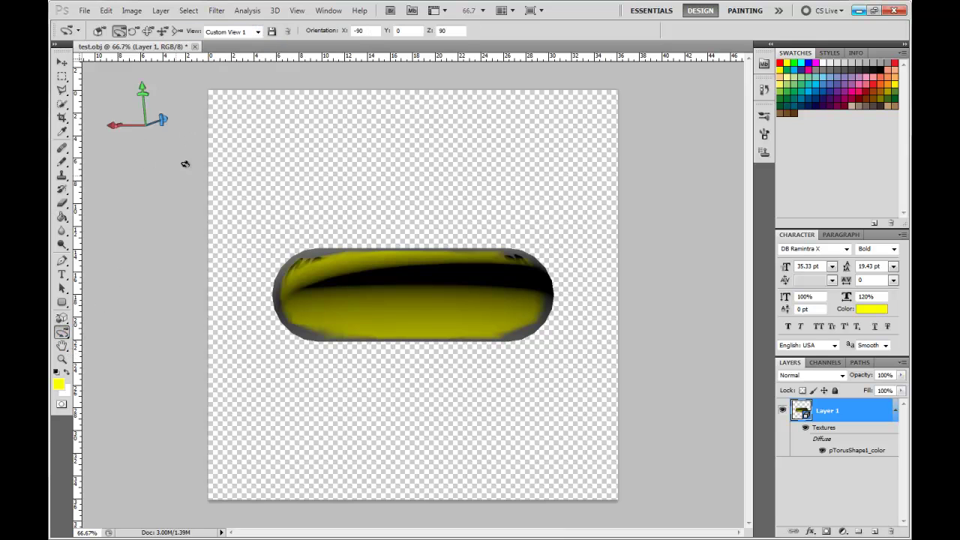
left_click(247, 35)
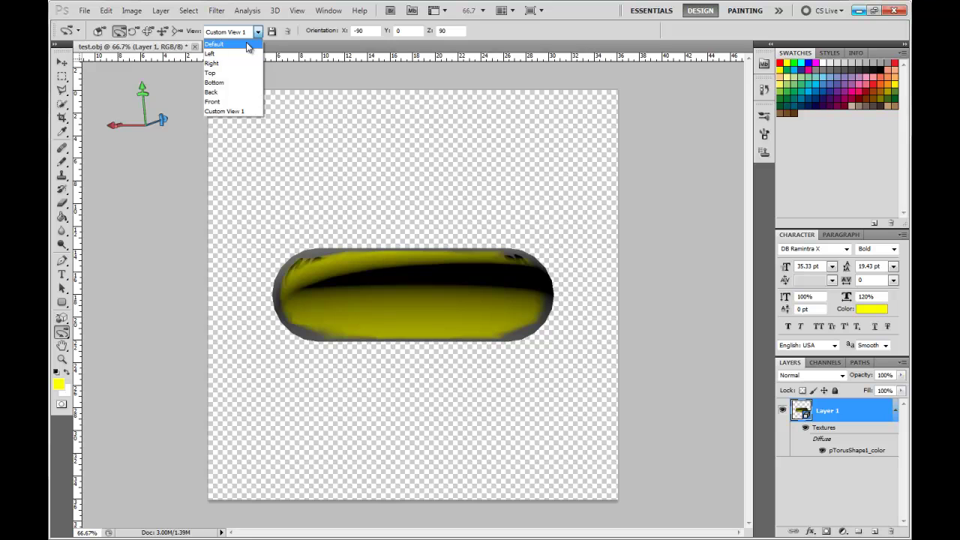
left_click(246, 42)
mouse_move(467, 344)
left_mouse_down()
mouse_move(668, 300)
mouse_move(707, 380)
mouse_move(615, 263)
left_mouse_up()
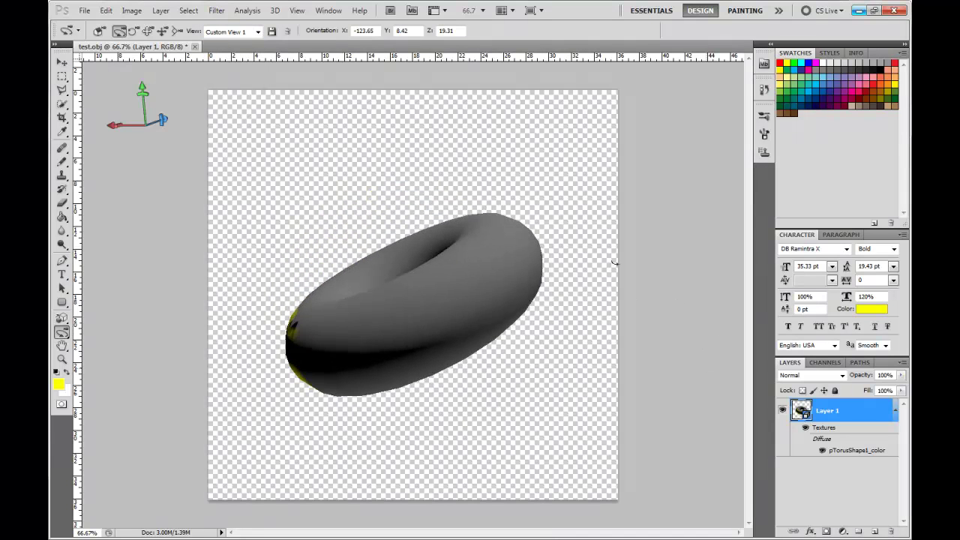
Step: Paint green pencil strokes across the torus top and front, continuing past the texture warning
key("b")
left_click(782, 88)
left_click_drag(456, 289, 480, 255)
mouse_move(330, 358)
left_mouse_down()
mouse_move(439, 322)
mouse_move(428, 253)
mouse_move(455, 279)
left_mouse_up()
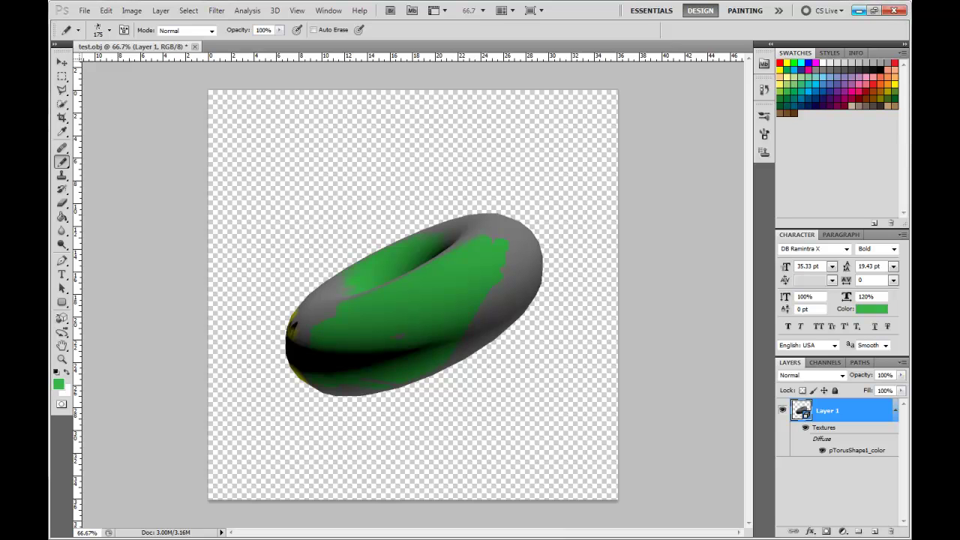
left_click(421, 188)
left_click(365, 236)
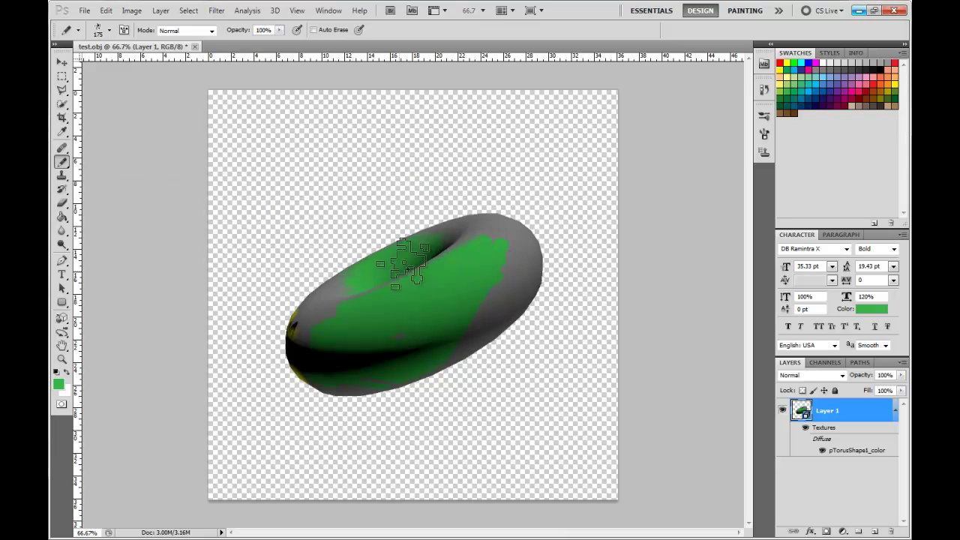
Step: Rotate the torus, paint yellow over its hole and top ring, then inspect it
key("k")
left_click_drag(435, 294, 432, 236)
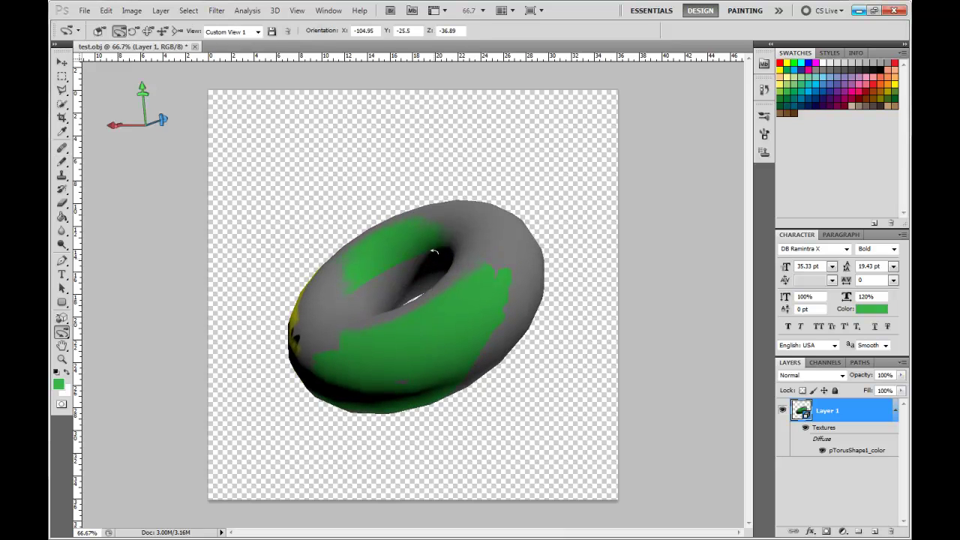
left_click(789, 63)
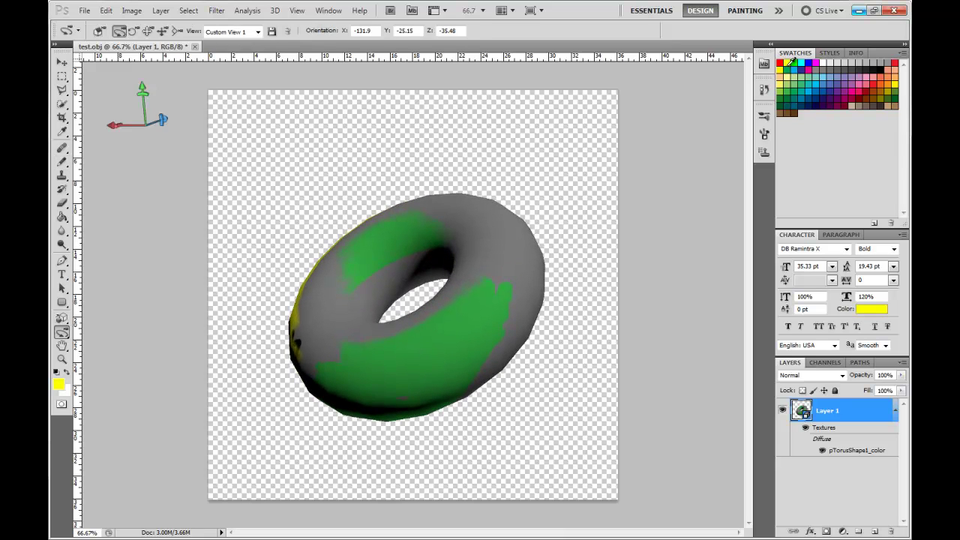
key("b")
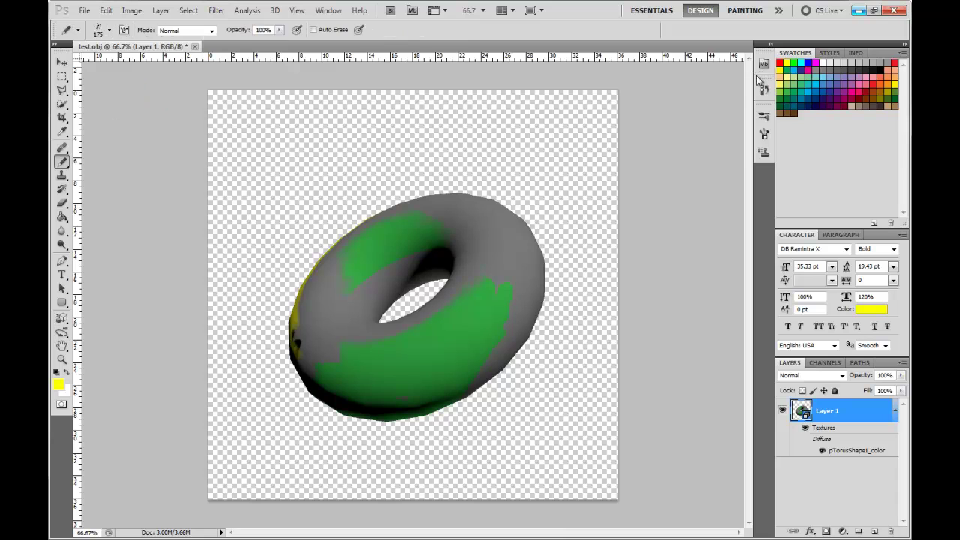
left_click_drag(457, 231, 434, 330)
mouse_move(336, 309)
left_mouse_down()
mouse_move(486, 240)
mouse_move(385, 332)
mouse_move(525, 338)
mouse_move(517, 341)
mouse_move(539, 357)
left_mouse_up()
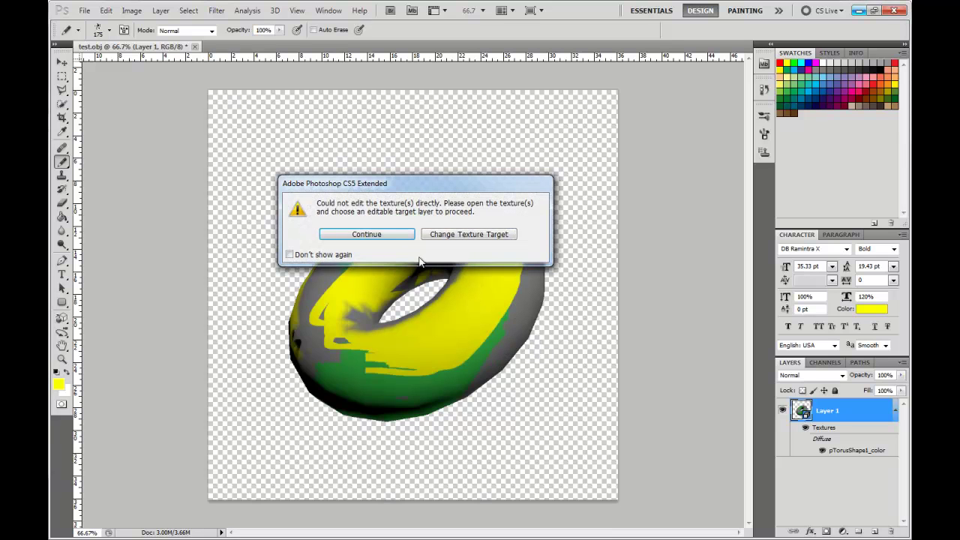
left_click(367, 234)
key("k")
mouse_move(497, 311)
left_mouse_down()
mouse_move(428, 485)
mouse_move(564, 181)
mouse_move(627, 155)
mouse_move(608, 253)
mouse_move(518, 400)
mouse_move(590, 344)
mouse_move(649, 347)
mouse_move(640, 377)
mouse_move(589, 398)
mouse_move(507, 365)
mouse_move(600, 346)
mouse_move(645, 367)
mouse_move(660, 398)
mouse_move(550, 315)
mouse_move(522, 236)
mouse_move(574, 246)
mouse_move(519, 244)
left_mouse_up()
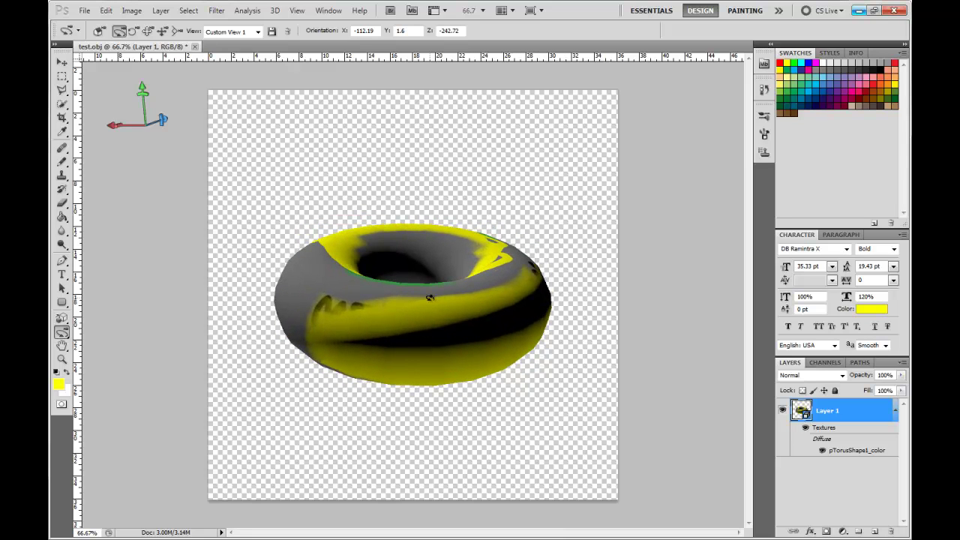
Step: Open pTorusShape1_color as its own document, place the rock textures window beside it, return to test.obj
double_click(845, 451)
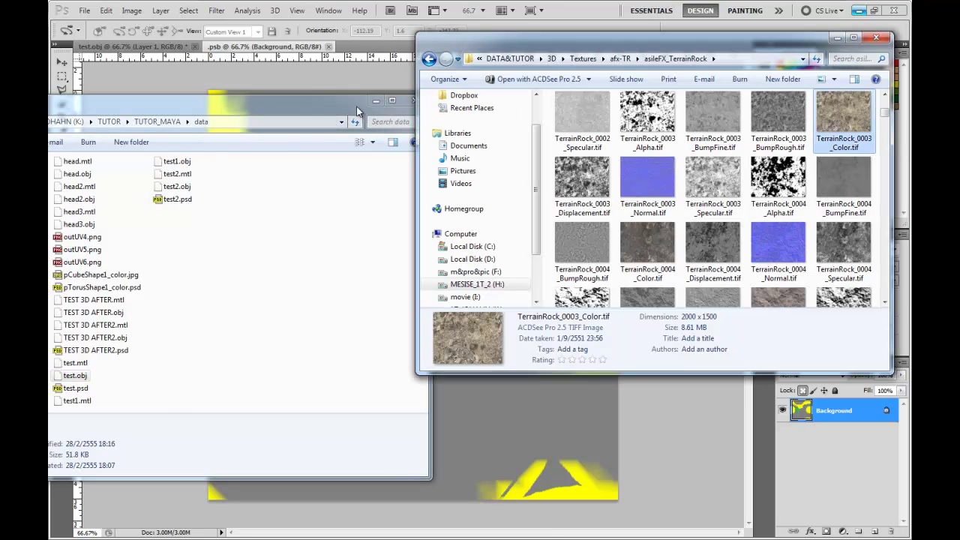
left_click(375, 99)
mouse_move(813, 47)
left_mouse_down()
mouse_move(326, 197)
mouse_move(206, 123)
left_mouse_up()
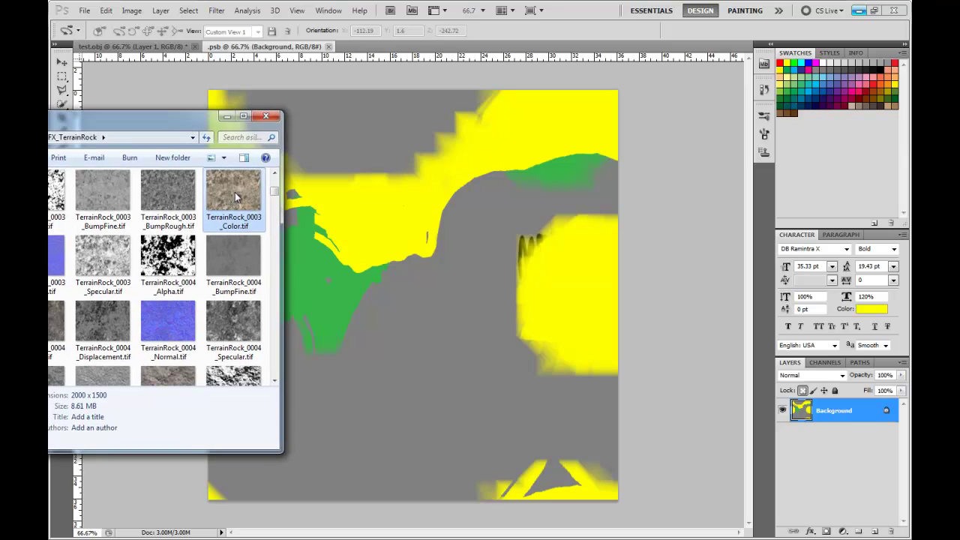
left_click(390, 235)
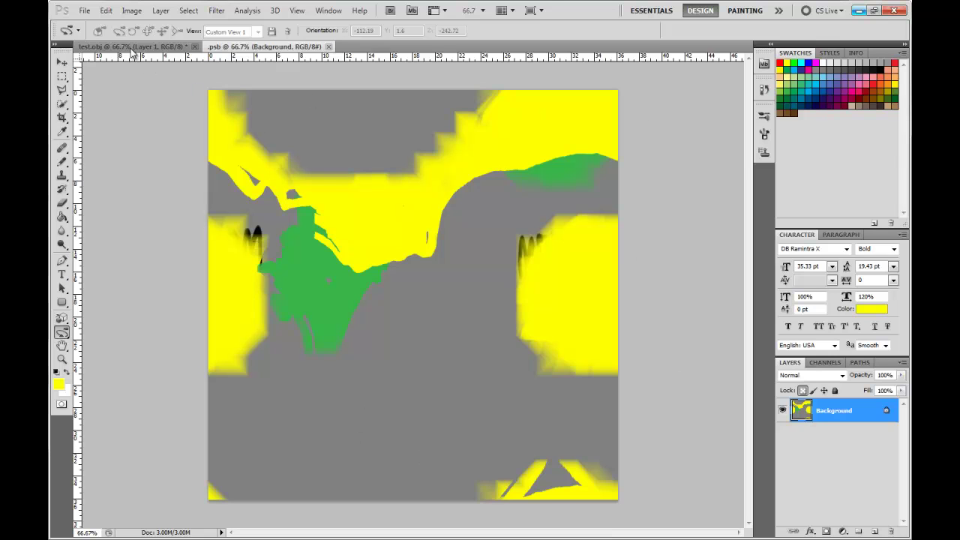
left_click(132, 47)
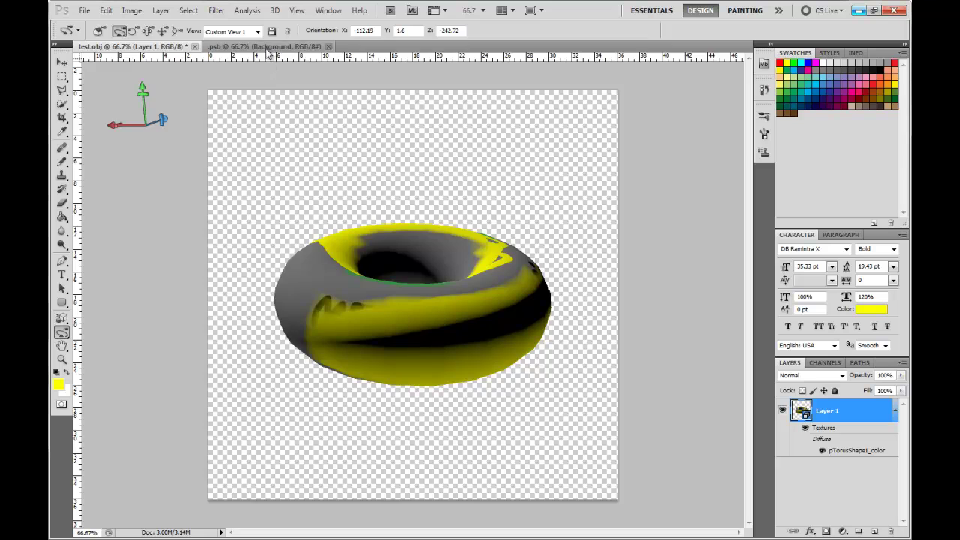
Step: Place TerrainRock_0003_BumpFine on the flat texture, stretch it to fill, and save
left_click(267, 47)
left_click_drag(187, 112, 48, 109)
left_click_drag(53, 186, 350, 260)
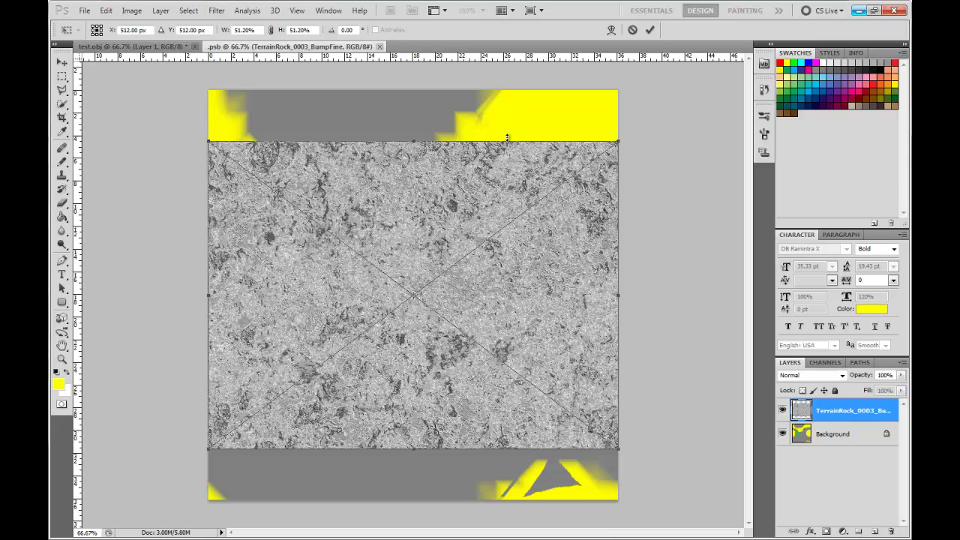
left_click_drag(417, 140, 420, 90, "alt")
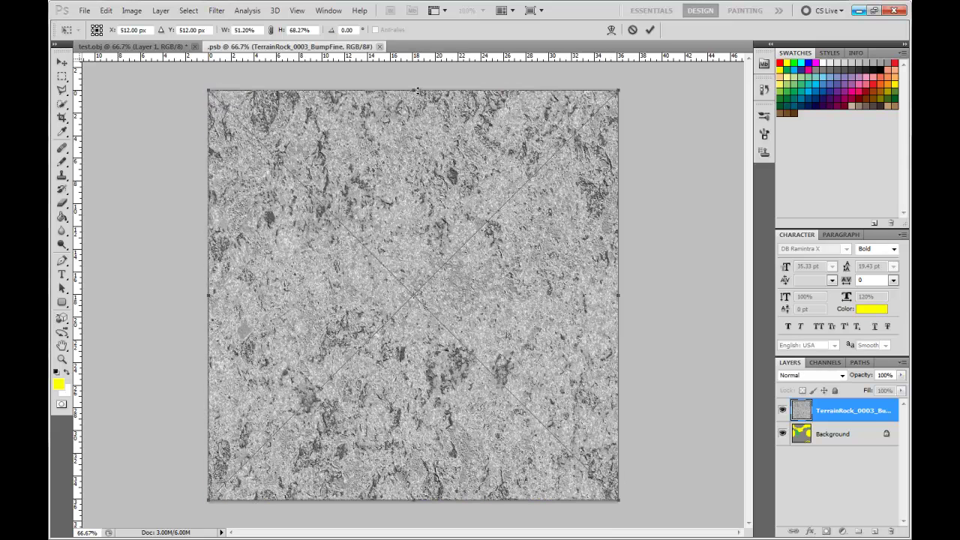
key("Return")
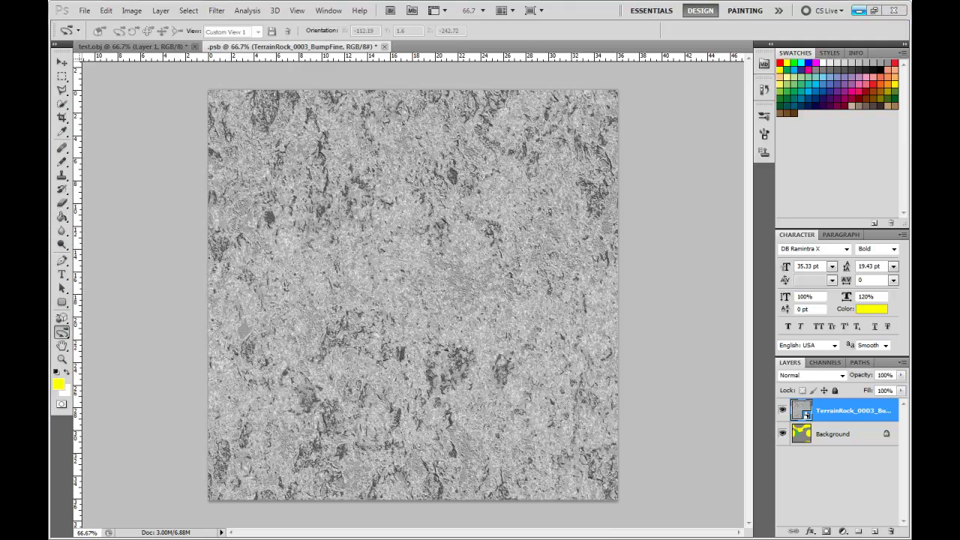
key("ctrl+s")
Step: Rotate the 3D torus to view its new rock surface and hole
left_click(157, 47)
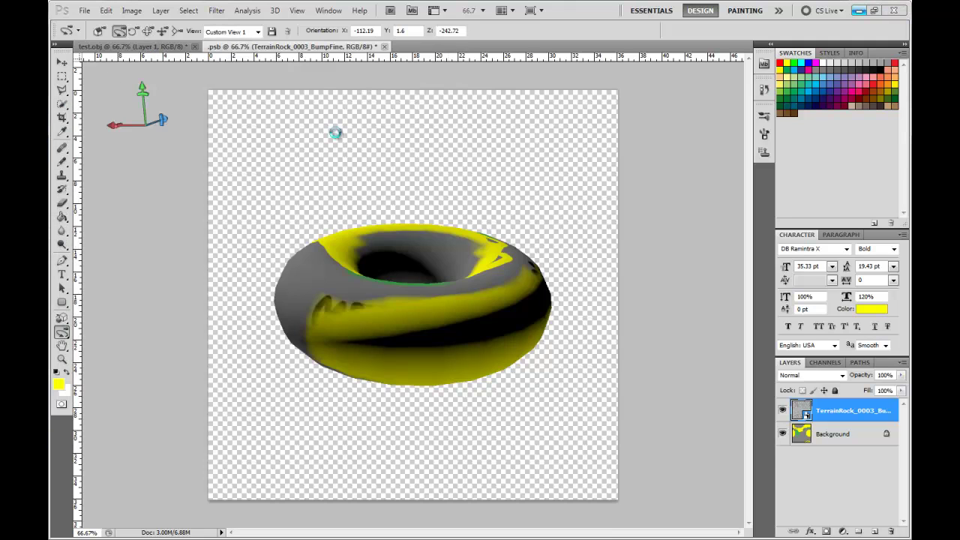
mouse_move(374, 377)
left_mouse_down()
mouse_move(587, 239)
mouse_move(643, 133)
mouse_move(707, 131)
left_mouse_up()
mouse_move(517, 247)
left_mouse_down()
mouse_move(499, 240)
mouse_move(547, 230)
mouse_move(546, 216)
mouse_move(453, 183)
mouse_move(303, 211)
mouse_move(289, 223)
mouse_move(316, 258)
left_mouse_up()
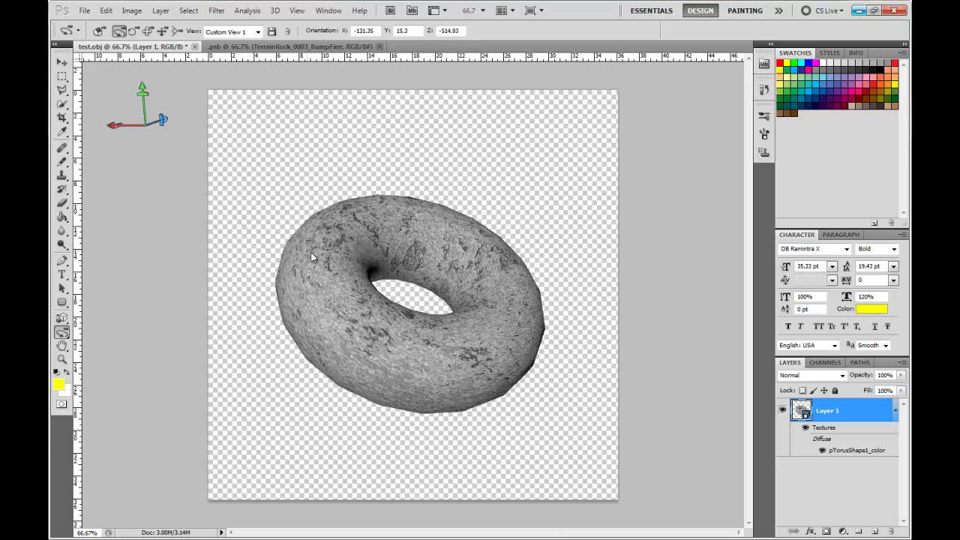
Step: Save the rock-textured torus as test.psd, replacing the existing file
key("ctrl+s")
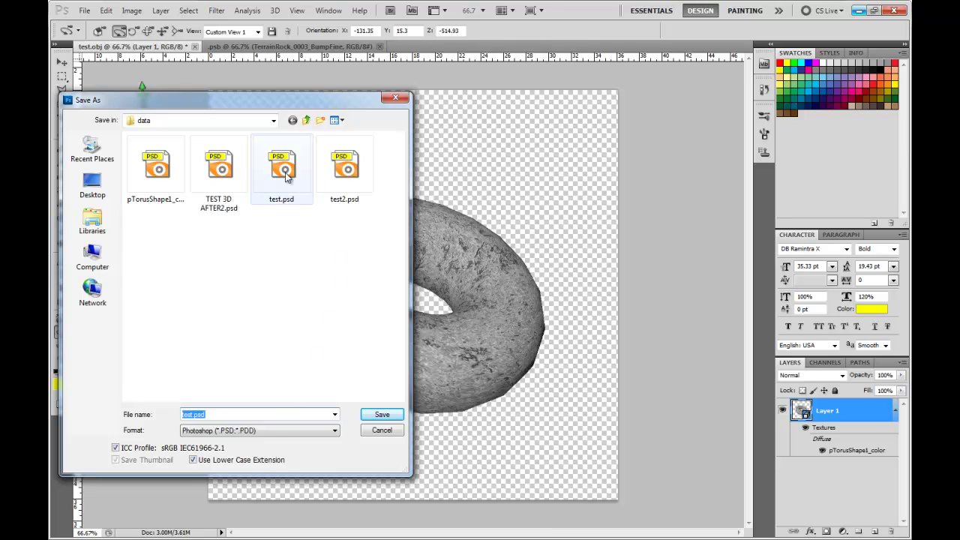
left_click(285, 174)
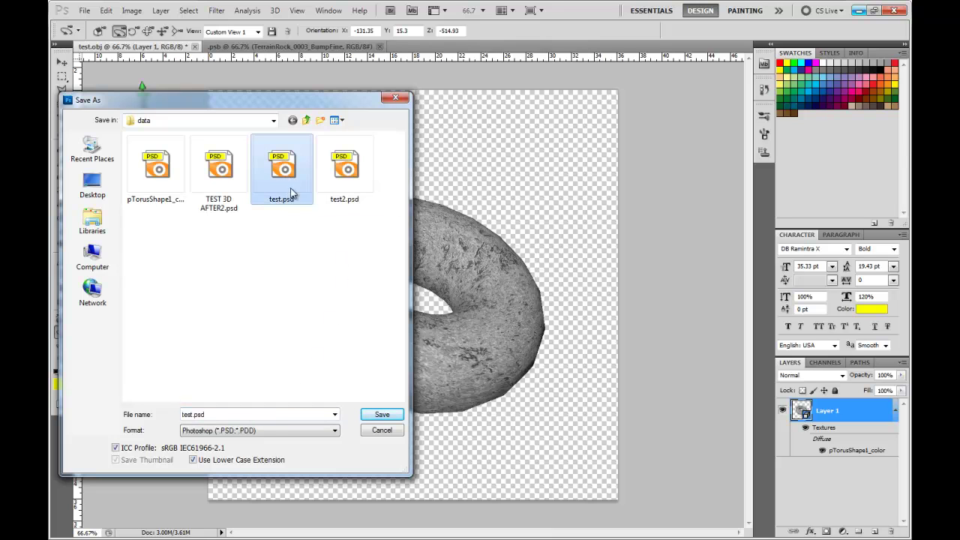
left_click(386, 417)
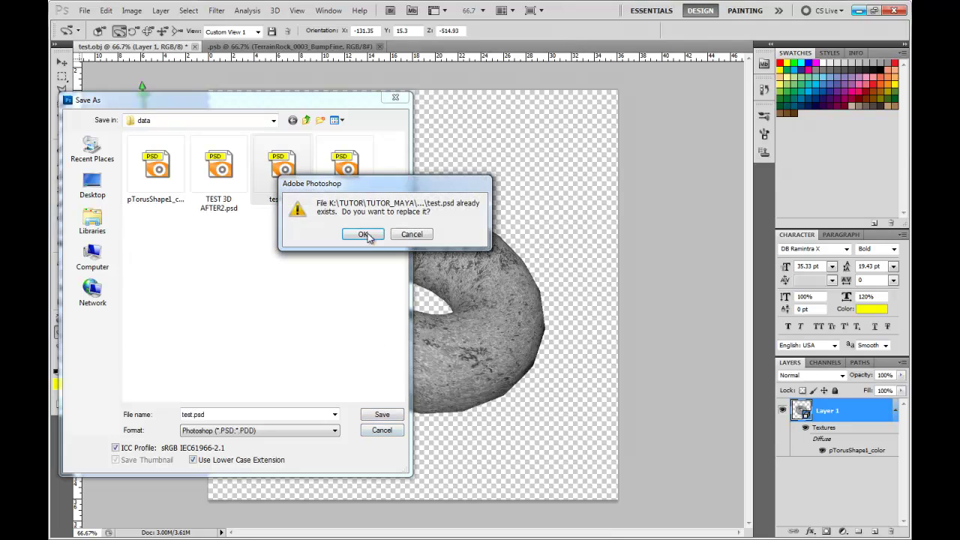
left_click(368, 233)
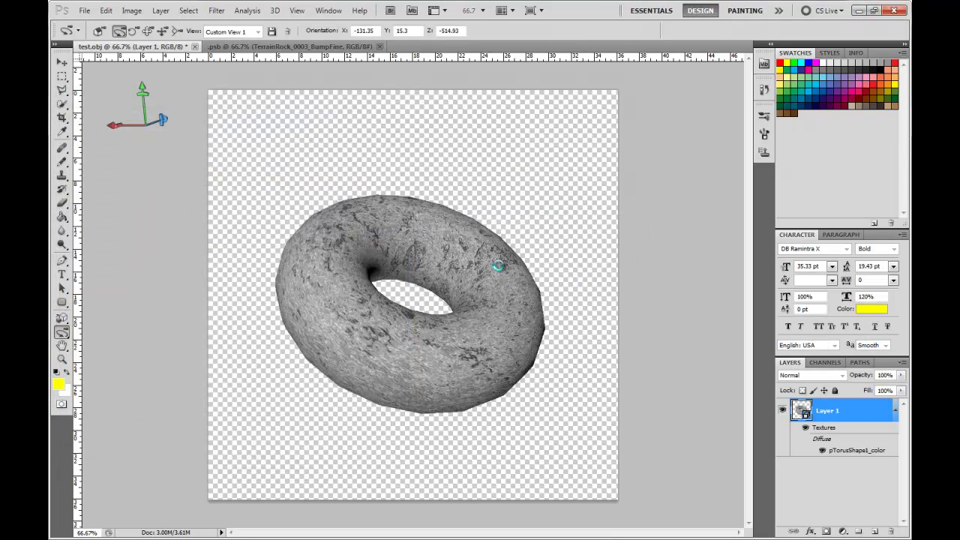
Step: Delete all existing items from the After Effects project
left_click(859, 11)
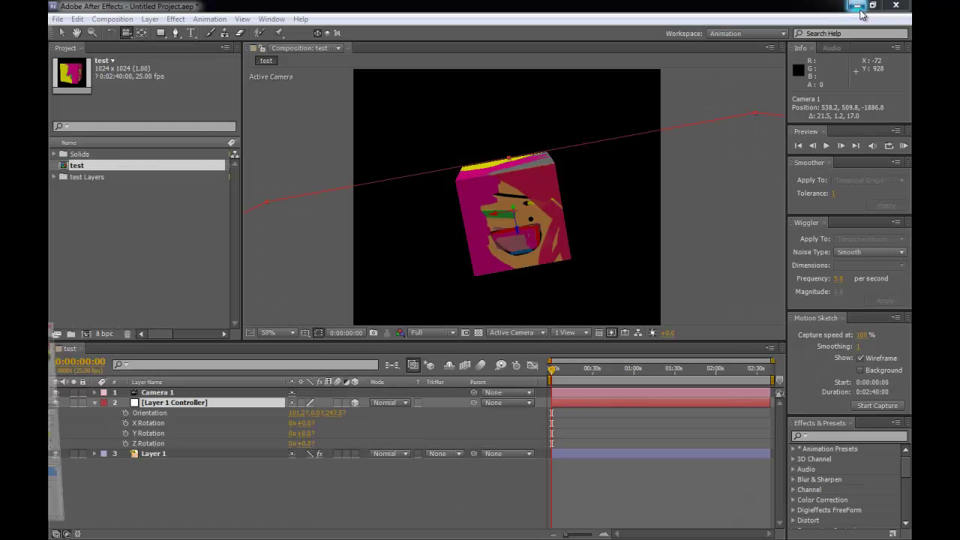
left_click_drag(117, 231, 54, 139)
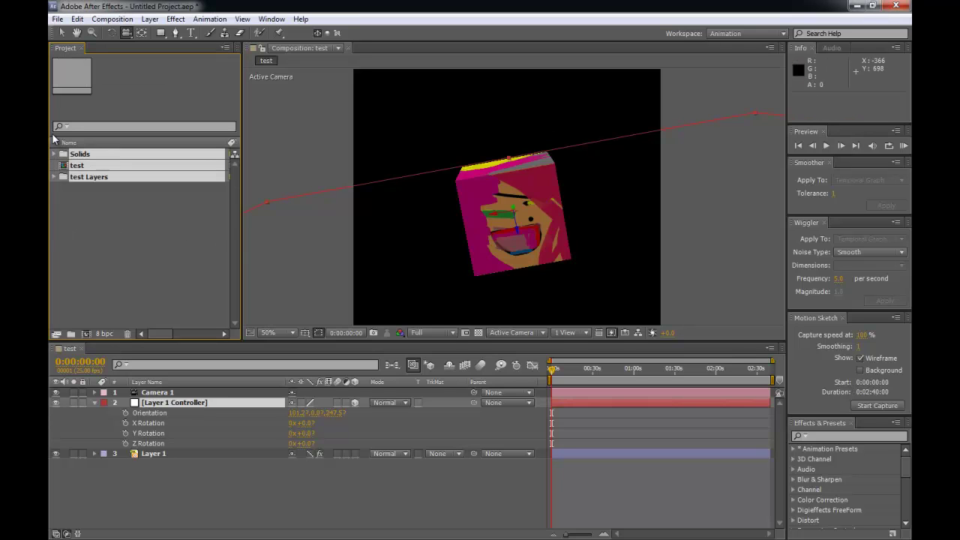
key("Delete")
key("Return")
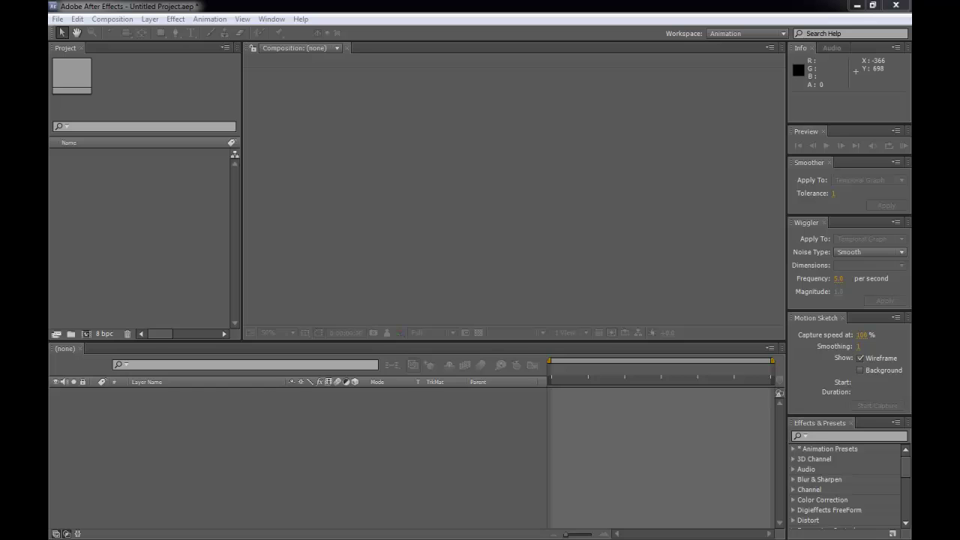
Step: Import test.psd from the data folder as a Composition with Live Photoshop 3D
key("alt+Tab")
left_click_drag(450, 126, 598, 135)
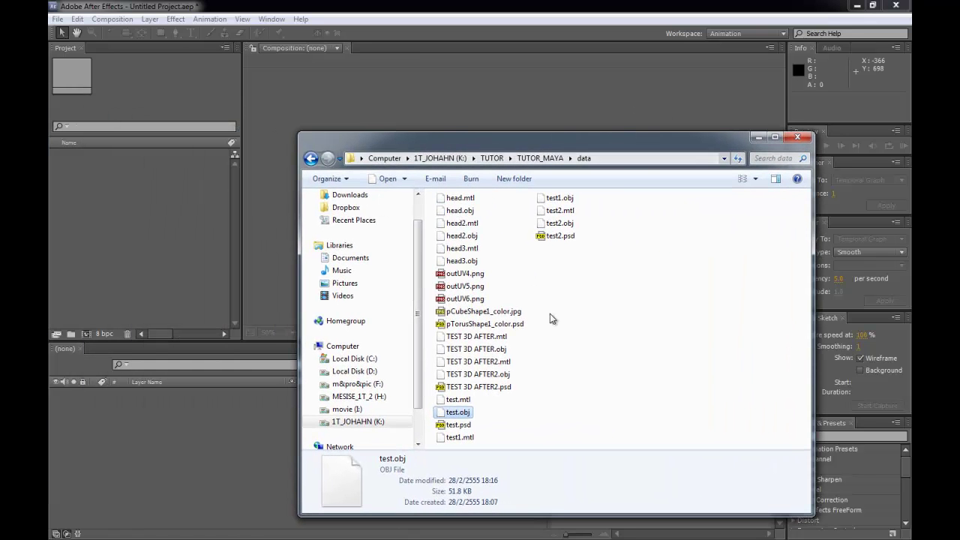
left_click(460, 425)
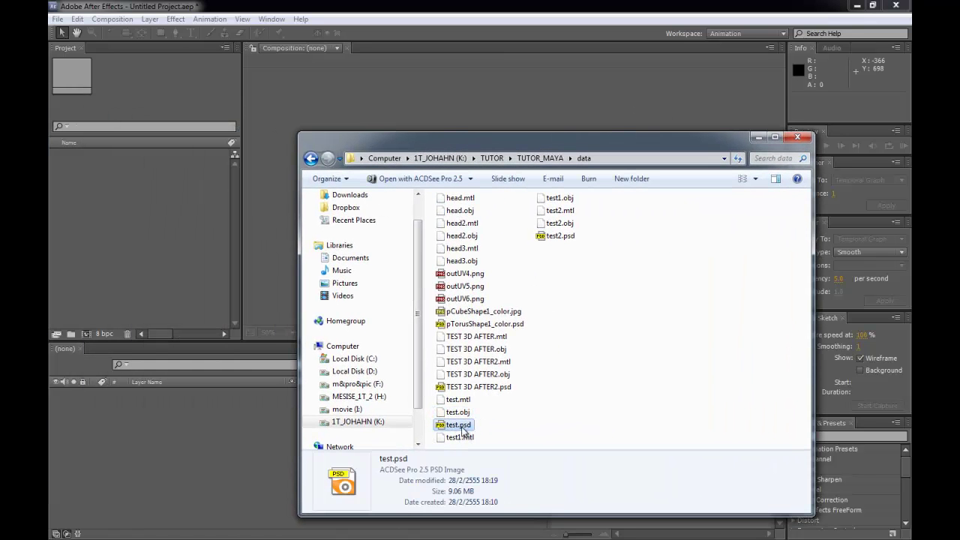
left_click_drag(459, 432, 147, 229)
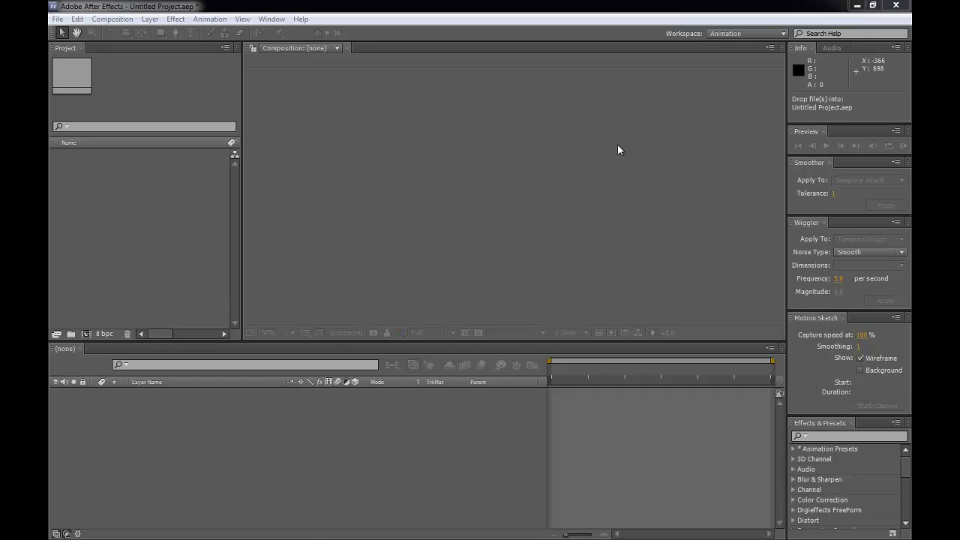
left_click(497, 189)
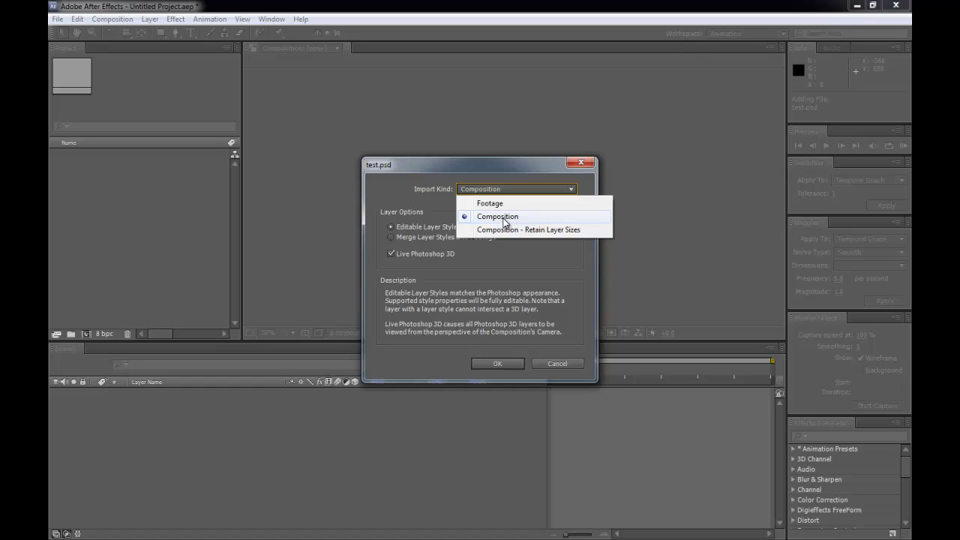
left_click(502, 217)
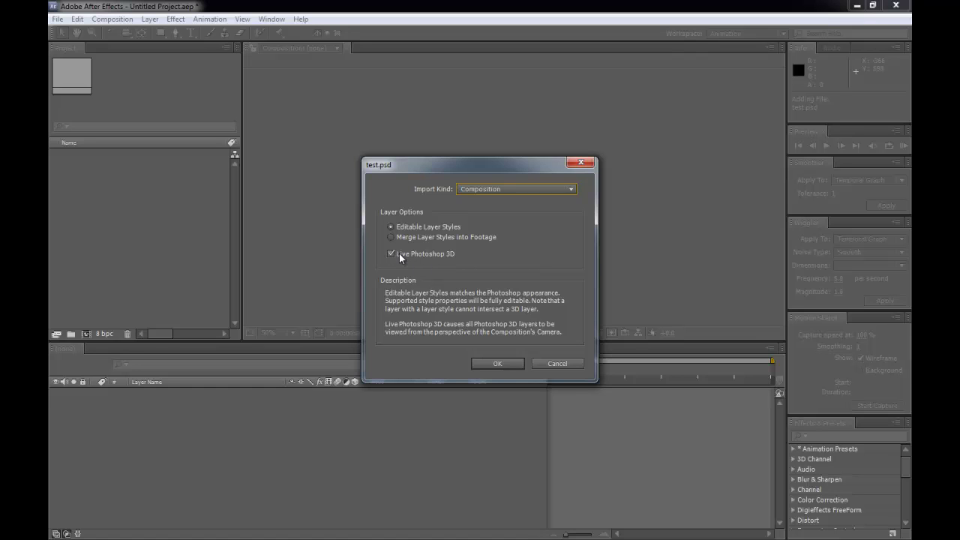
left_click(496, 364)
Step: Open the test composition and orbit Camera 1 to a tilted, oblique view of the torus
left_click(77, 166)
double_click(66, 167)
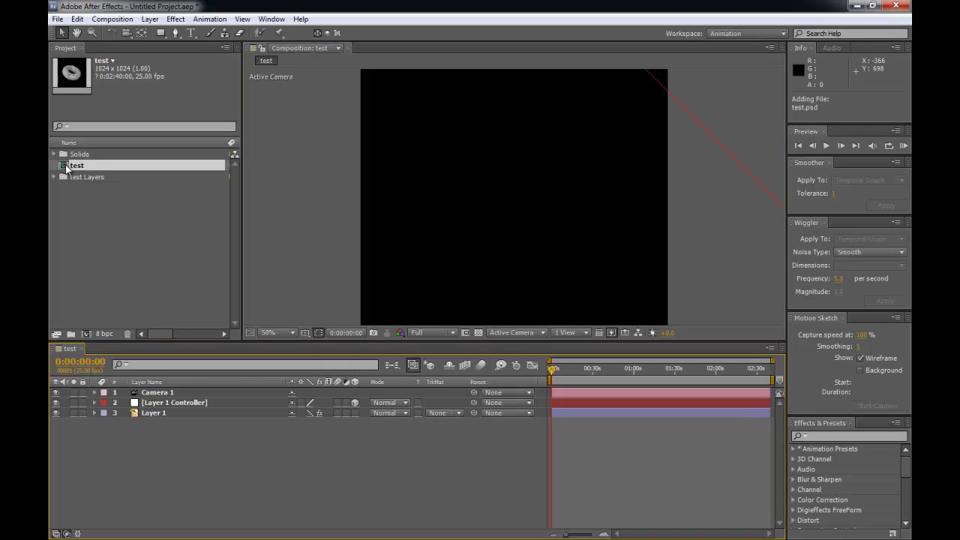
key("c")
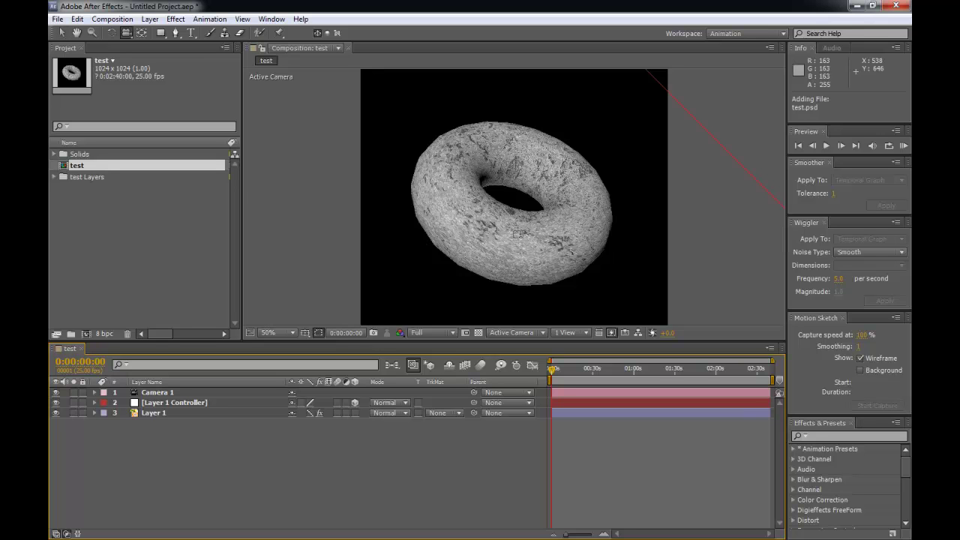
mouse_move(509, 235)
left_mouse_down()
mouse_move(522, 118)
mouse_move(434, 241)
mouse_move(449, 256)
left_mouse_up()
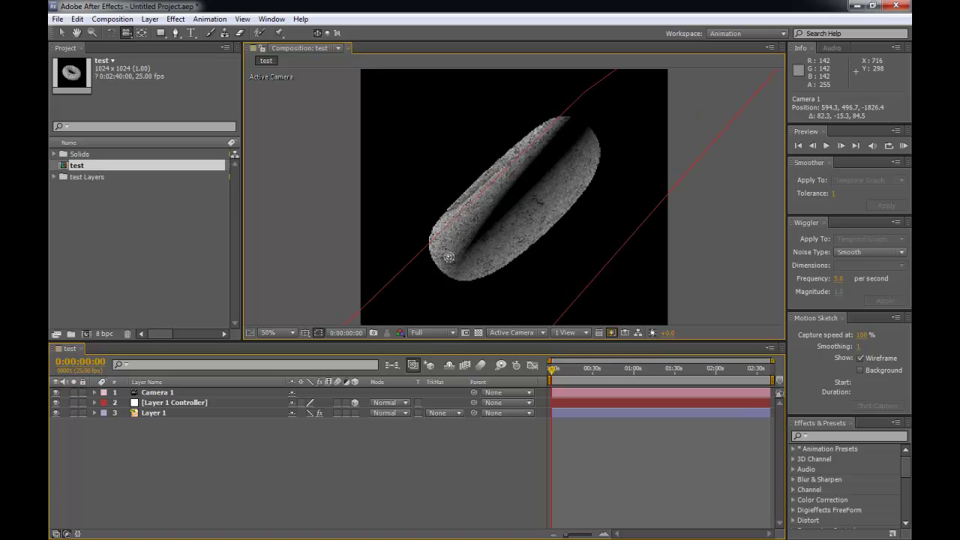
left_click_drag(537, 254, 502, 202)
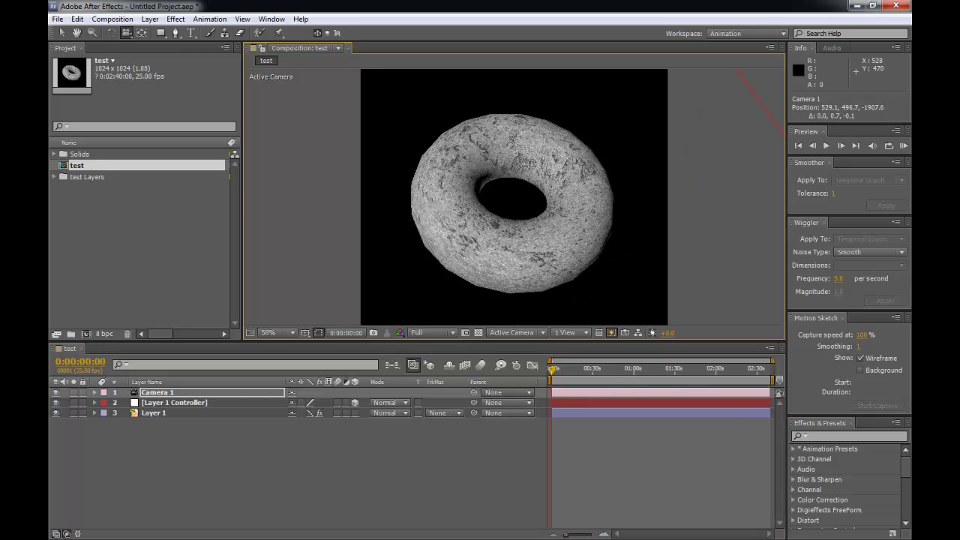
left_click_drag(531, 164, 608, 210)
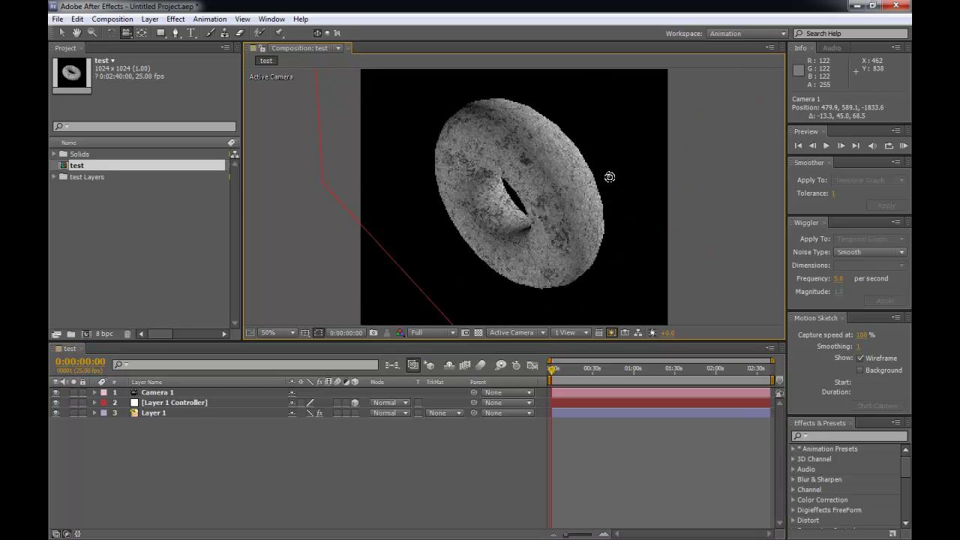
left_click_drag(540, 140, 518, 195)
mouse_move(560, 232)
left_mouse_down()
mouse_move(517, 236)
mouse_move(540, 133)
mouse_move(548, 164)
mouse_move(529, 265)
mouse_move(542, 316)
mouse_move(597, 153)
left_mouse_up()
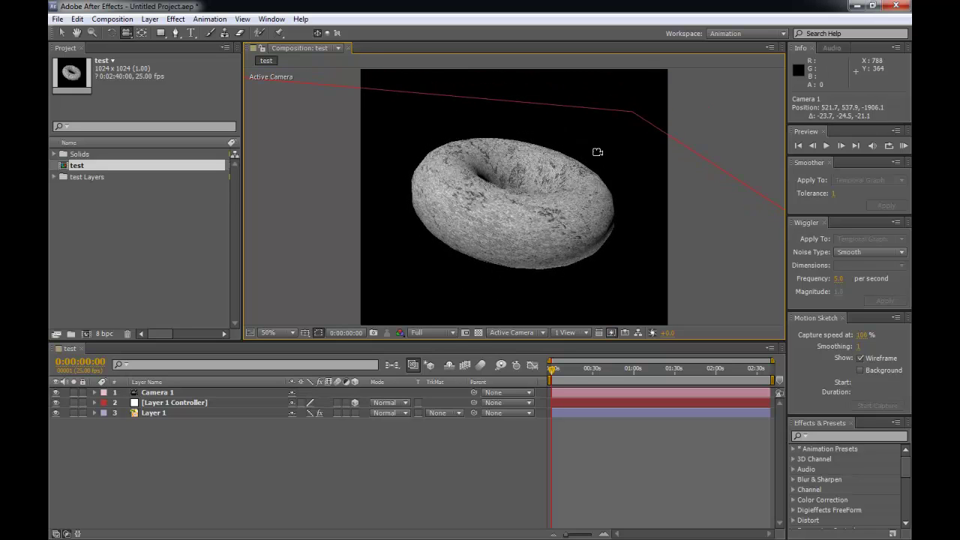
Step: Delete and move Layer 1 Controller, undoing both changes
key("v")
left_click(569, 403)
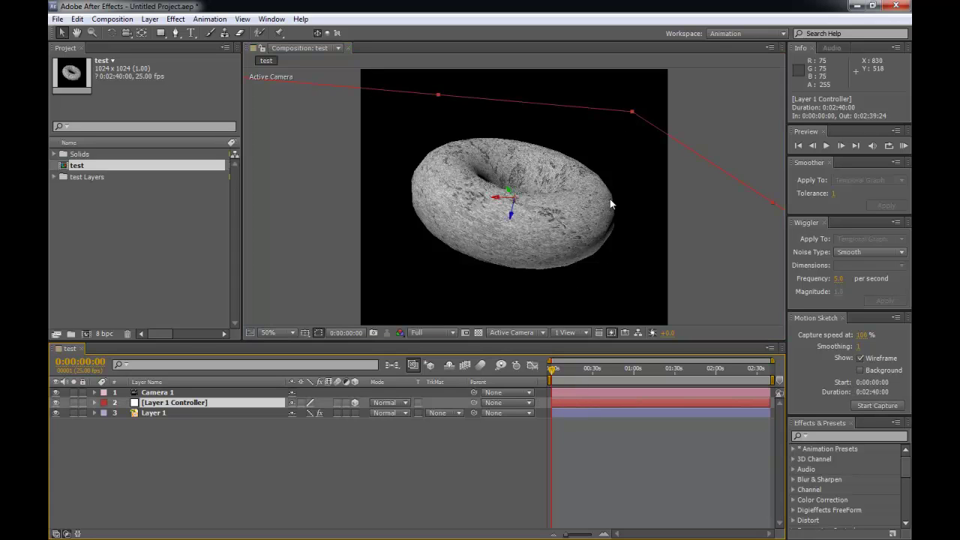
key("Delete")
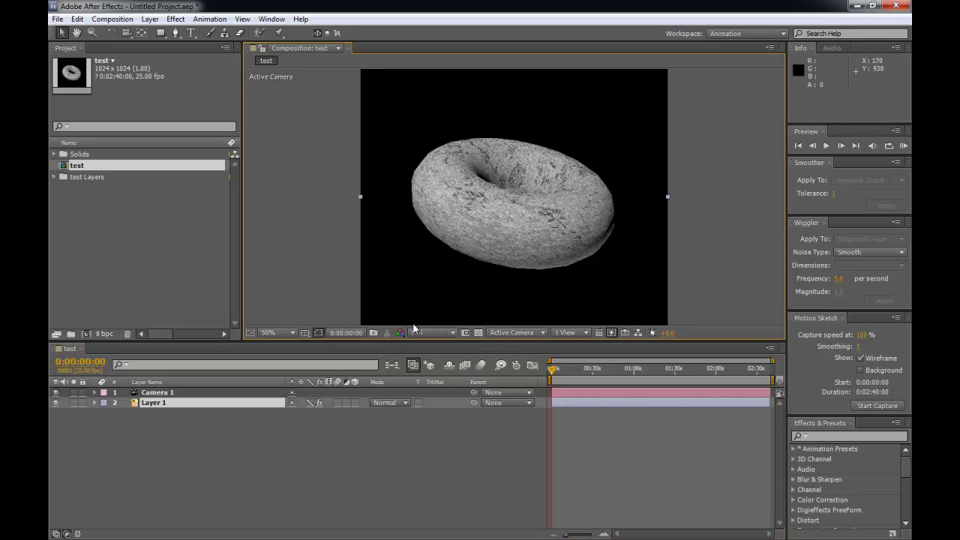
key("ctrl+z")
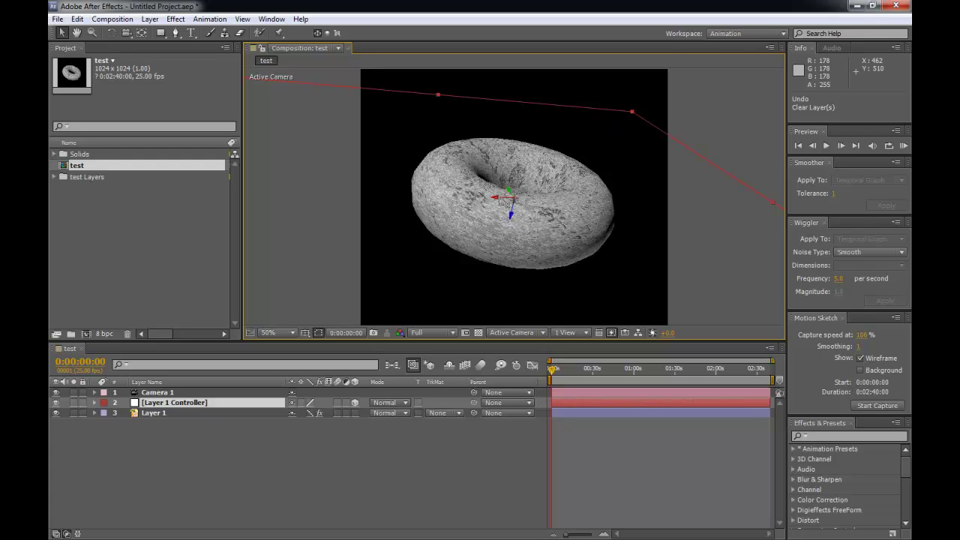
left_click_drag(499, 196, 462, 199)
key("ctrl+z")
Step: Orbit the camera and pull it back from the torus
key("c")
left_click_drag(543, 201, 518, 277)
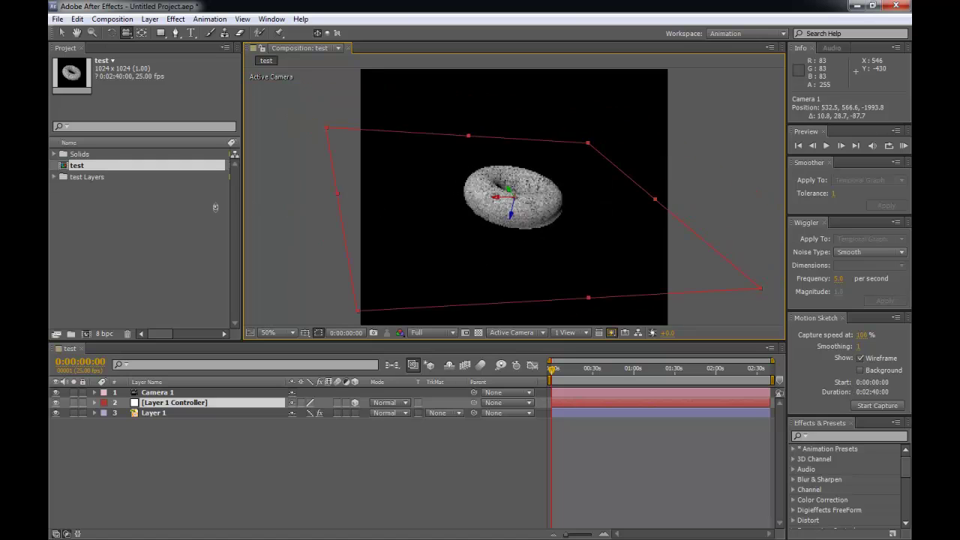
right_click_drag(645, 208, 564, 208)
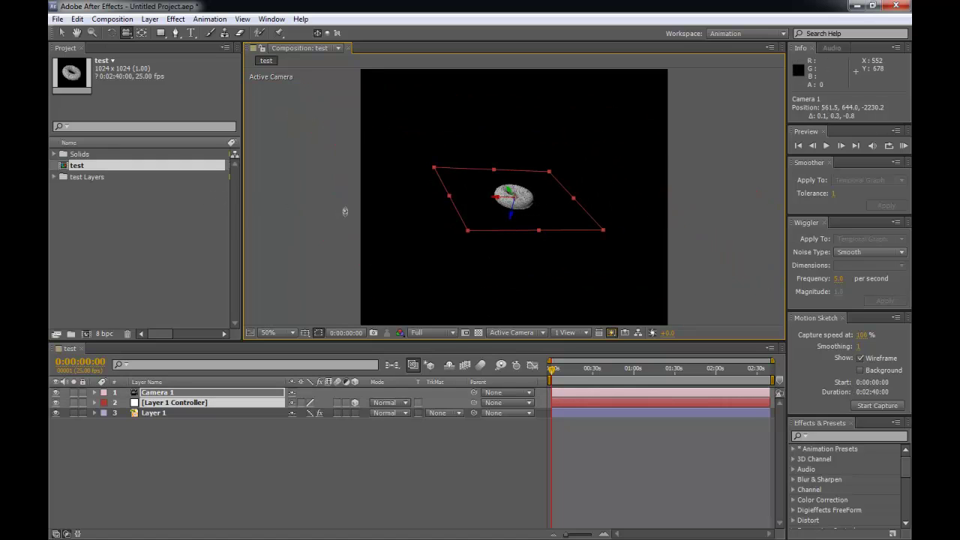
right_click_drag(343, 208, 238, 212)
Step: Scale Layer 1 Controller up to about 602%
key("v")
left_click_drag(558, 214, 556, 215)
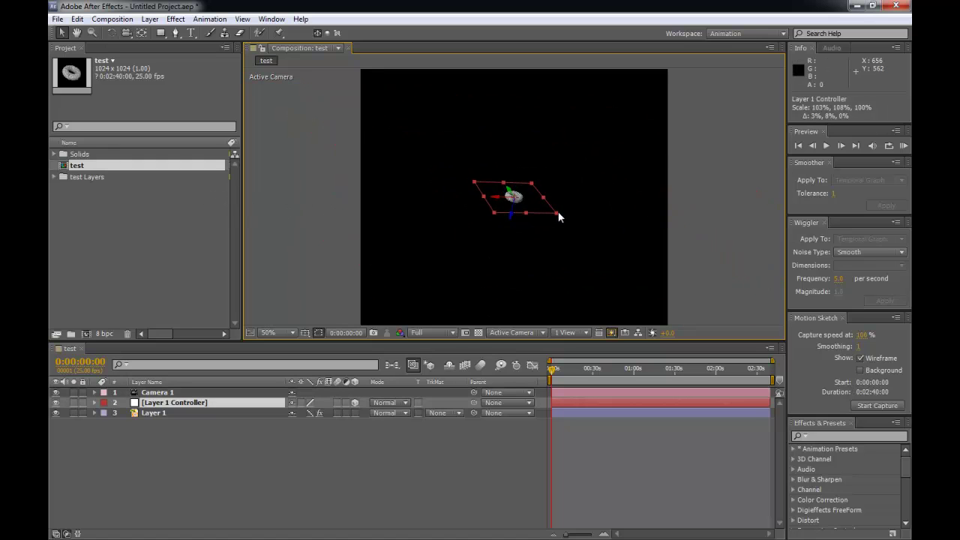
left_click_drag(855, 317, 407, 169)
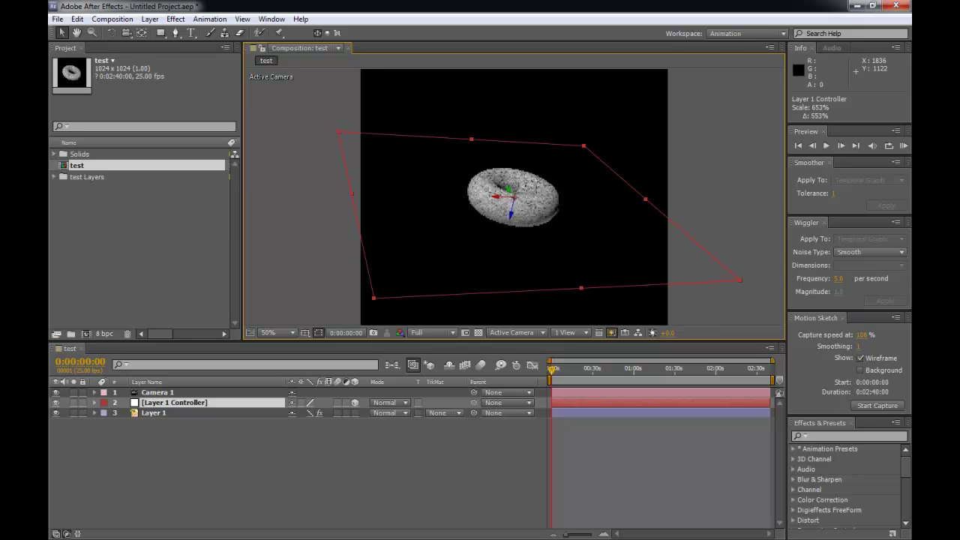
left_click_drag(595, 141, 591, 154)
Step: Scale Layer 1 to 190% by 164%, zooming the view to 25% and back to 50%
left_click(589, 156)
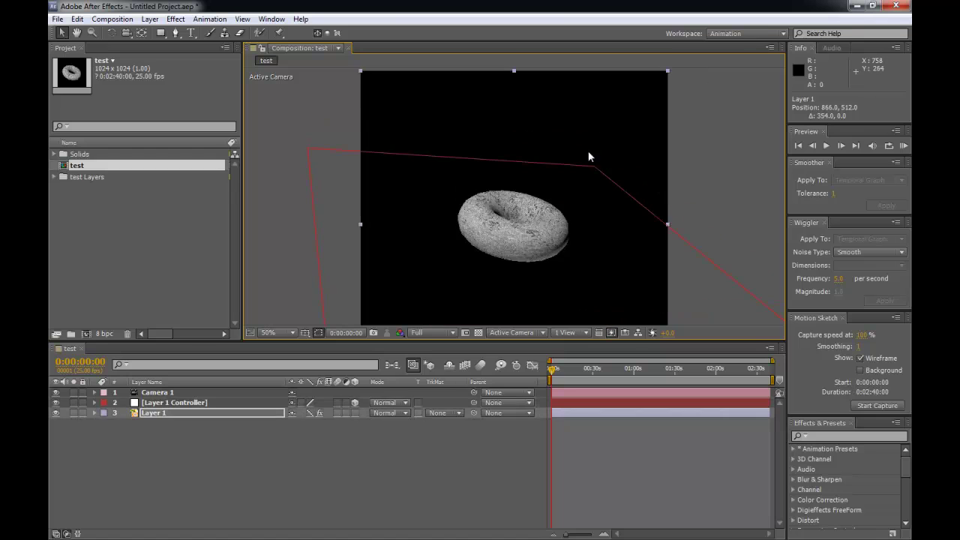
left_click(586, 209)
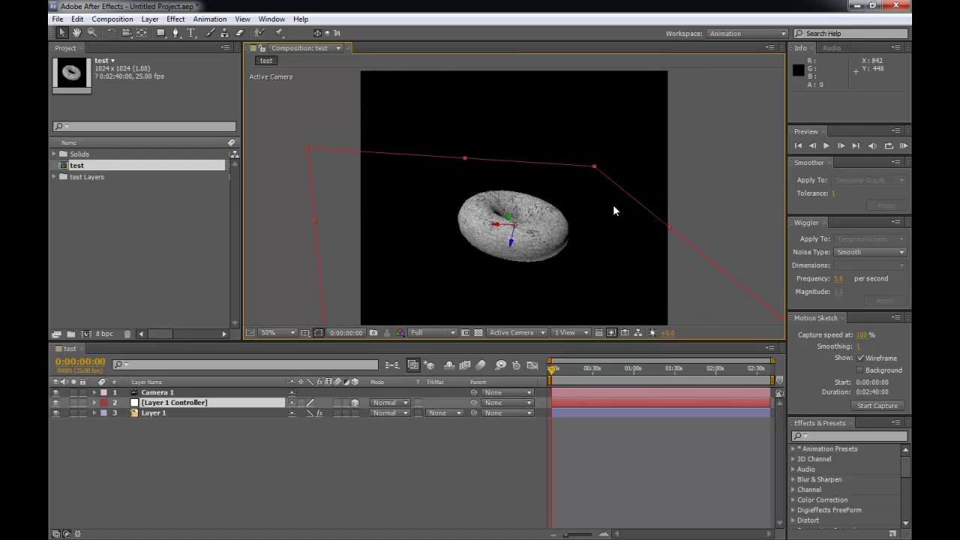
key("comma")
left_click(575, 159)
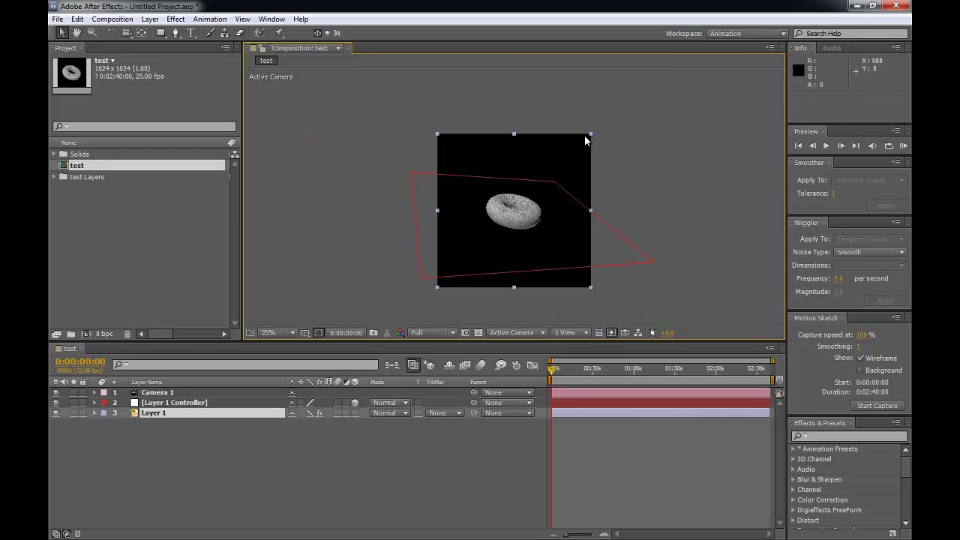
mouse_move(591, 133)
left_mouse_down()
mouse_move(634, 108)
mouse_move(591, 133)
mouse_move(607, 113)
left_mouse_up()
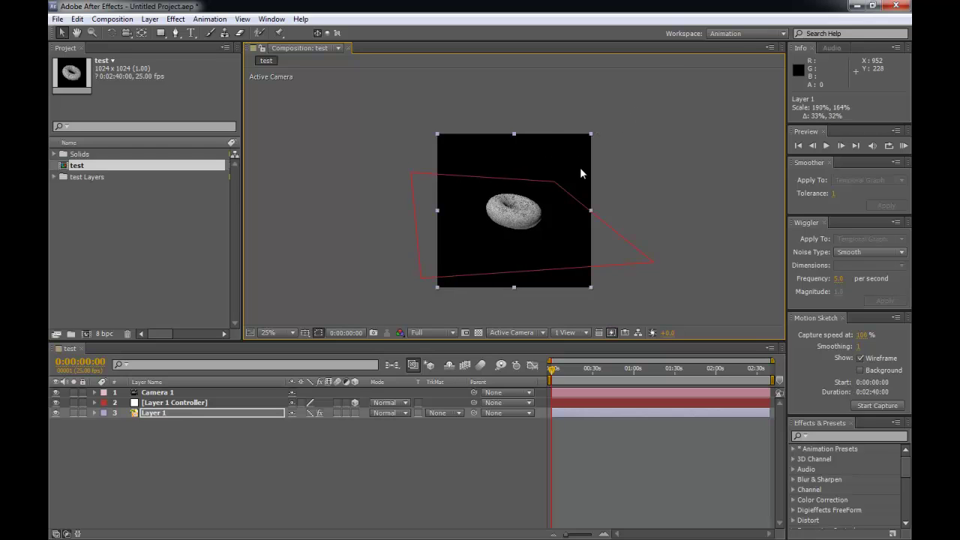
key("period")
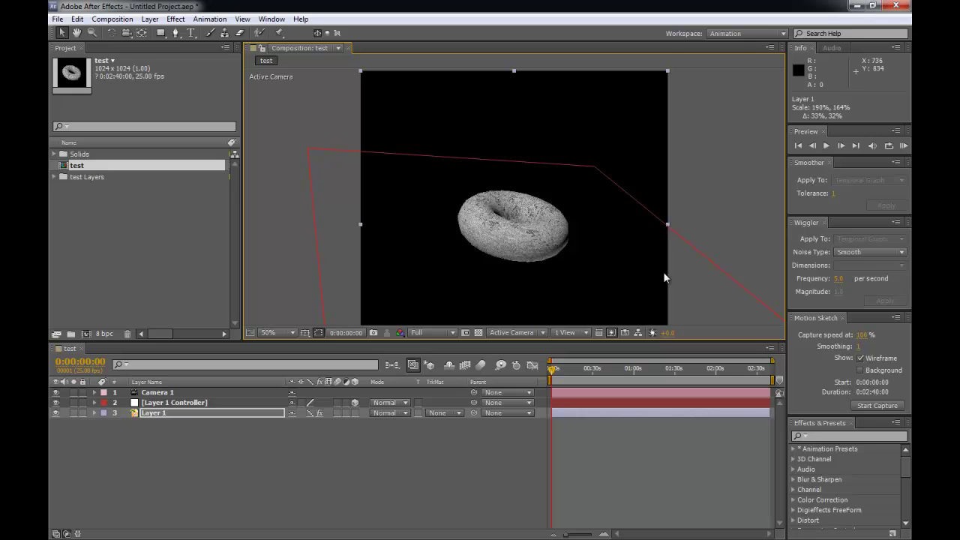
Step: Move Layer 1 Controller slightly right to 498.2, 513.7, -1834.6
left_click(567, 403)
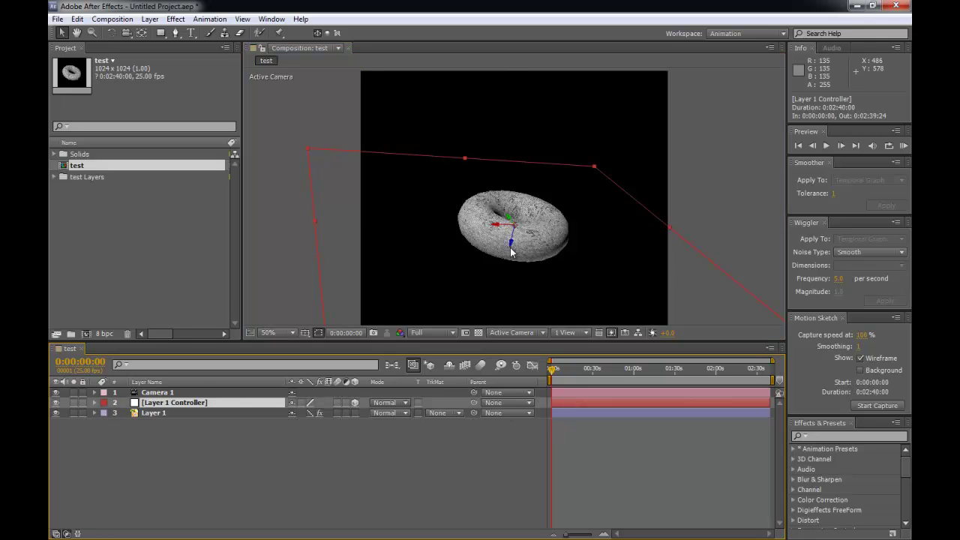
left_click_drag(502, 230, 413, 234)
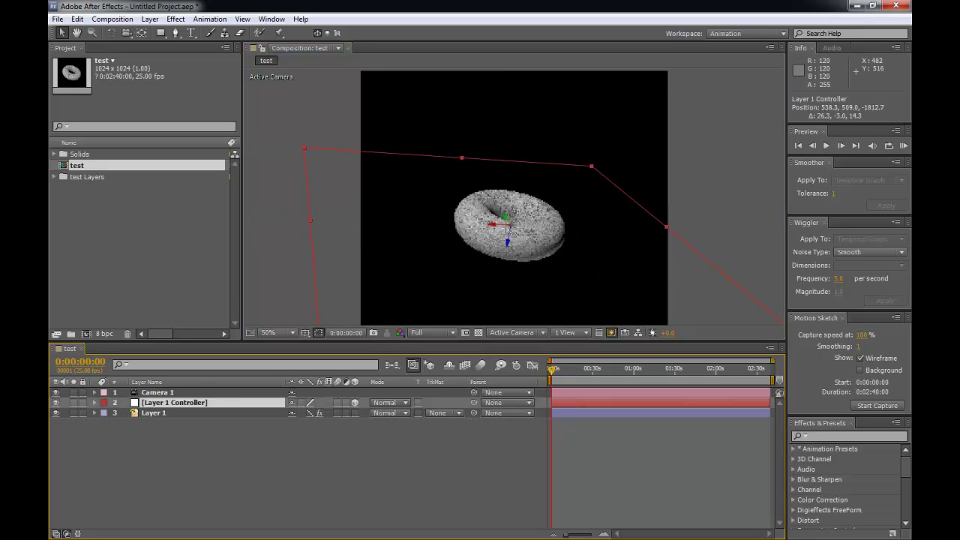
left_click_drag(509, 212, 459, 260)
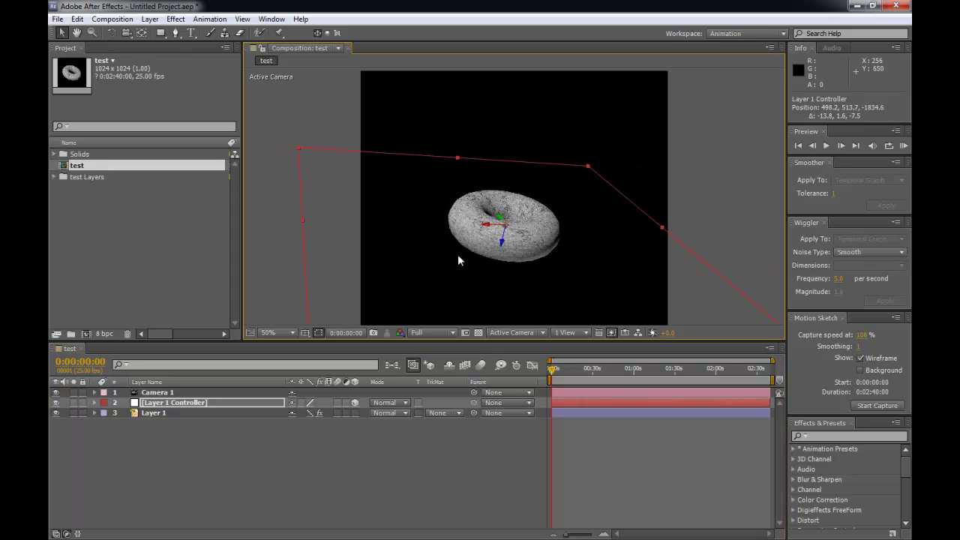
left_click(161, 414)
Step: Duplicate the test composition as test 2 and open it
left_click(128, 252)
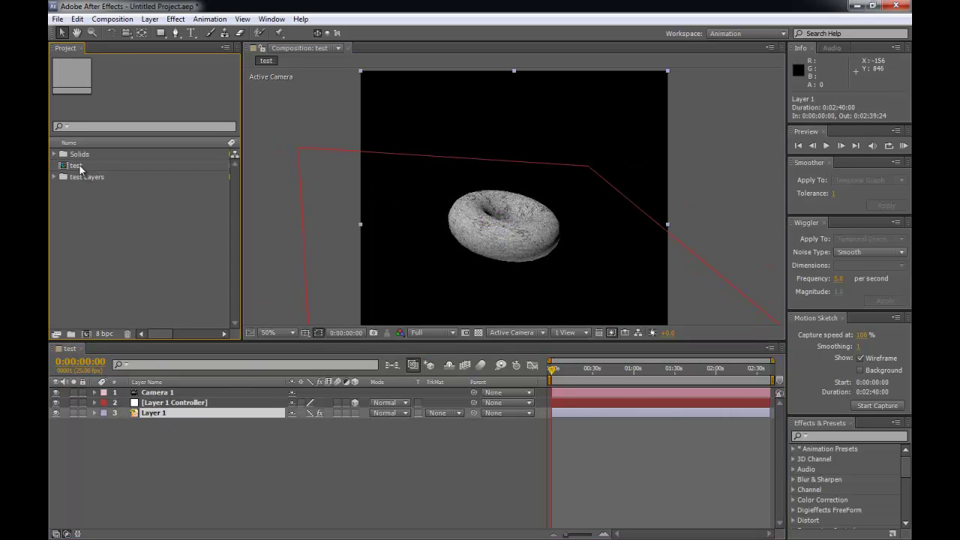
left_click(66, 171)
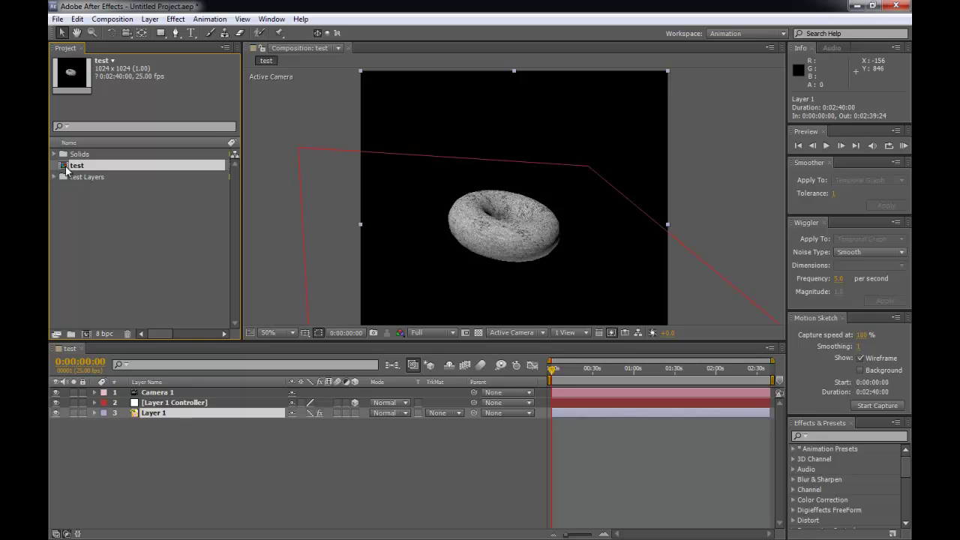
key("ctrl+d")
double_click(65, 180)
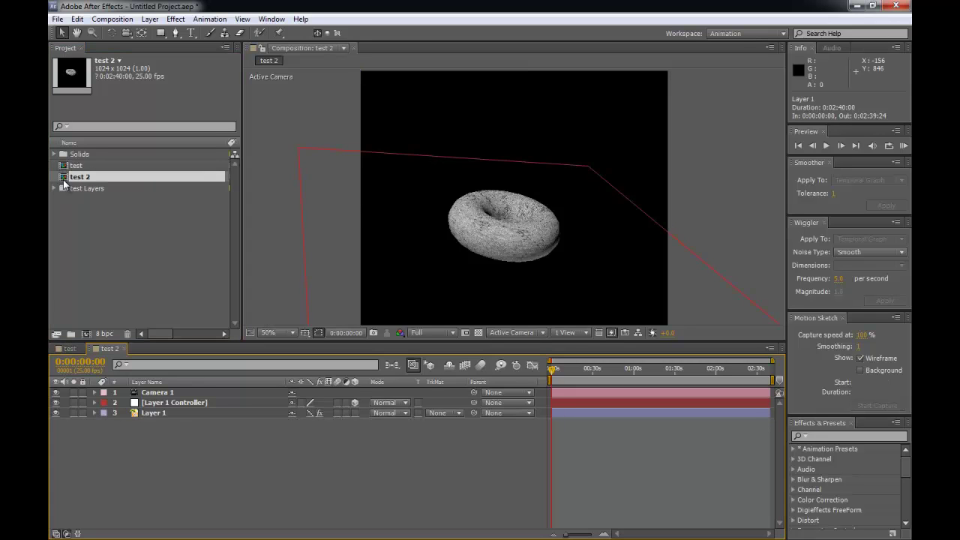
Step: Copy Layer 1 and Layer 1 Controller from test 2
left_click(585, 411)
left_click(565, 403, "shift")
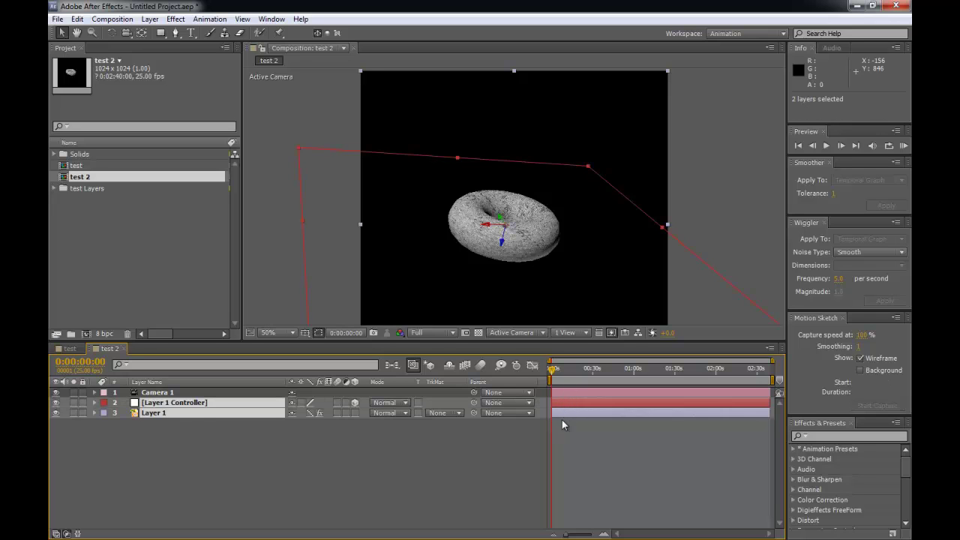
left_click(562, 425)
left_click(561, 411)
left_click(561, 405, "shift")
key("ctrl+c")
Step: Paste both layers into test and move Layer 2 above the controllers
left_click(66, 349)
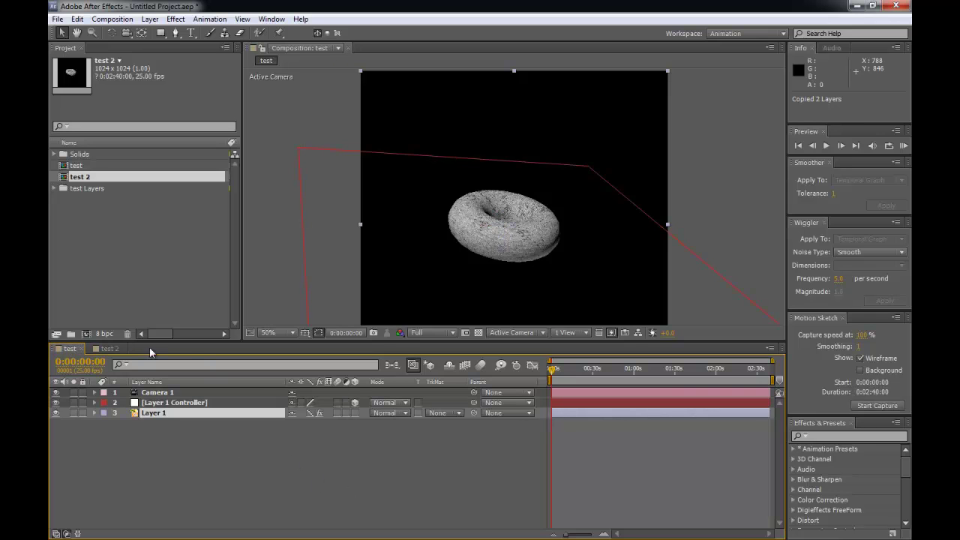
key("ctrl+v")
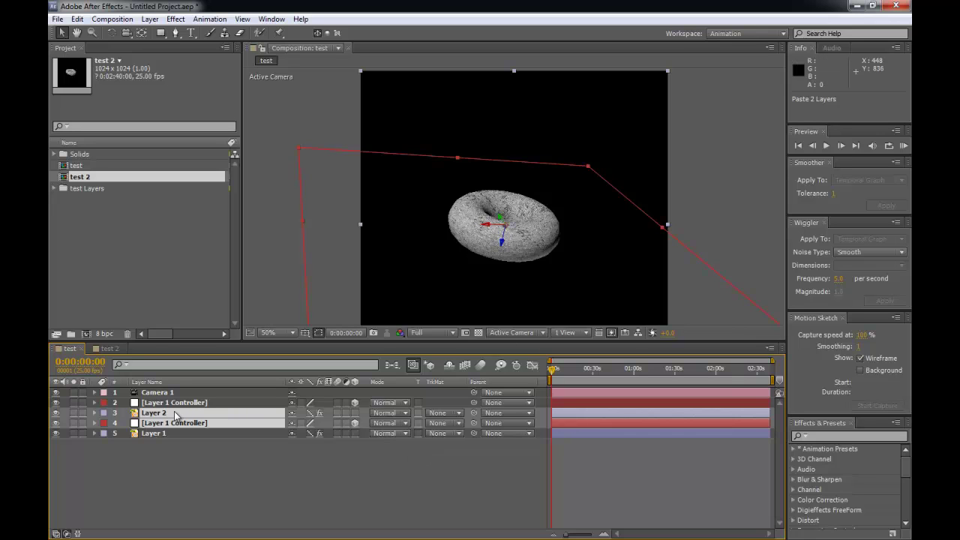
key("ctrl+bracketright")
Step: Drag the pasted controller layer over to the right side of the composition
left_click(181, 450)
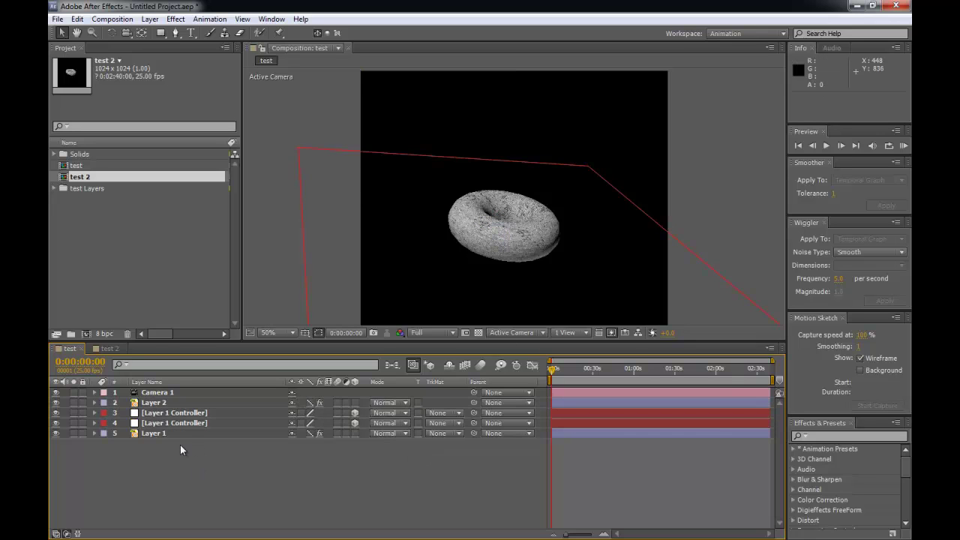
left_click(177, 417)
mouse_move(424, 252)
left_mouse_down()
mouse_move(460, 224)
mouse_move(429, 234)
left_mouse_up()
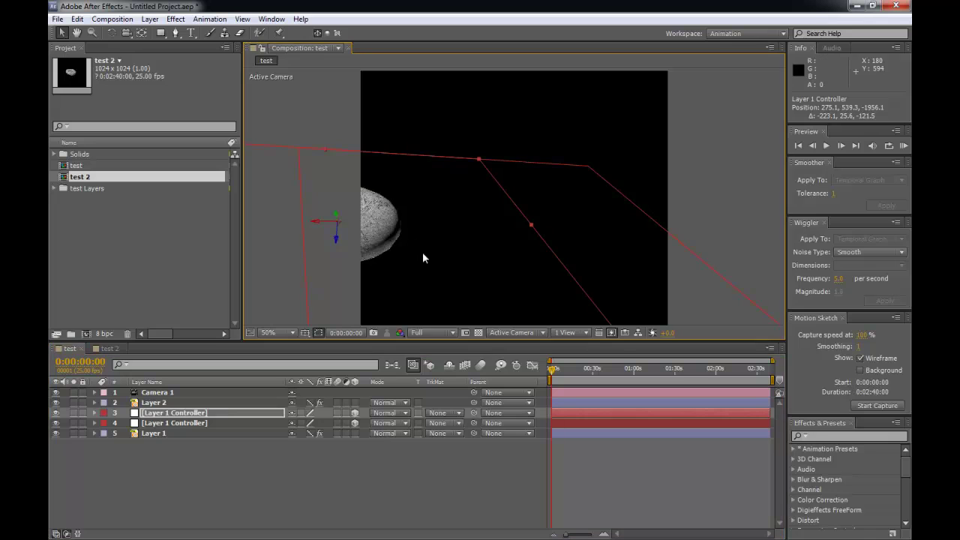
mouse_move(318, 225)
left_mouse_down()
mouse_move(529, 234)
mouse_move(420, 250)
left_mouse_up()
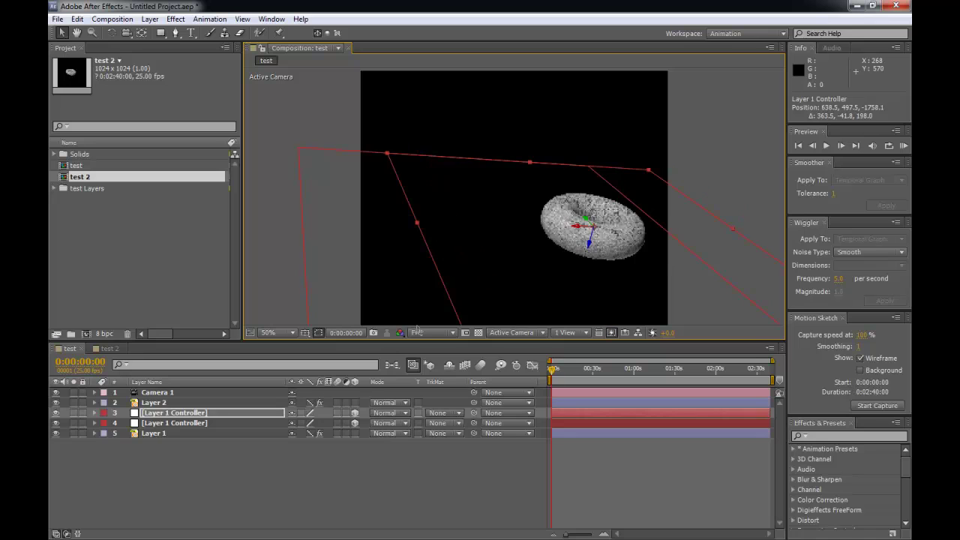
Step: Toggle the controller and torus layers' visibility, then move Layer 1 Controller right toward the donut
left_click(59, 412)
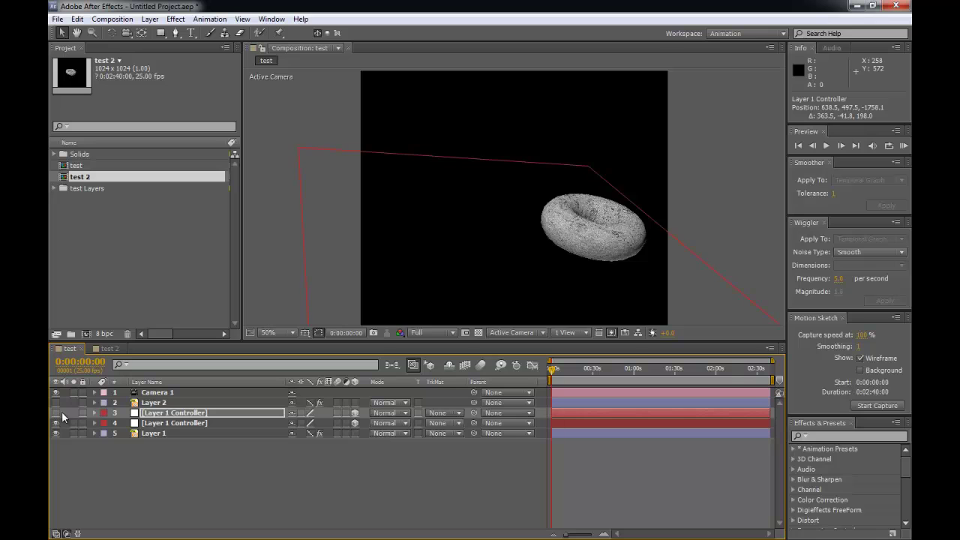
left_click(56, 423)
left_click(55, 423)
left_click(56, 433)
left_click(56, 433)
left_click(153, 423)
left_click_drag(501, 234, 364, 240)
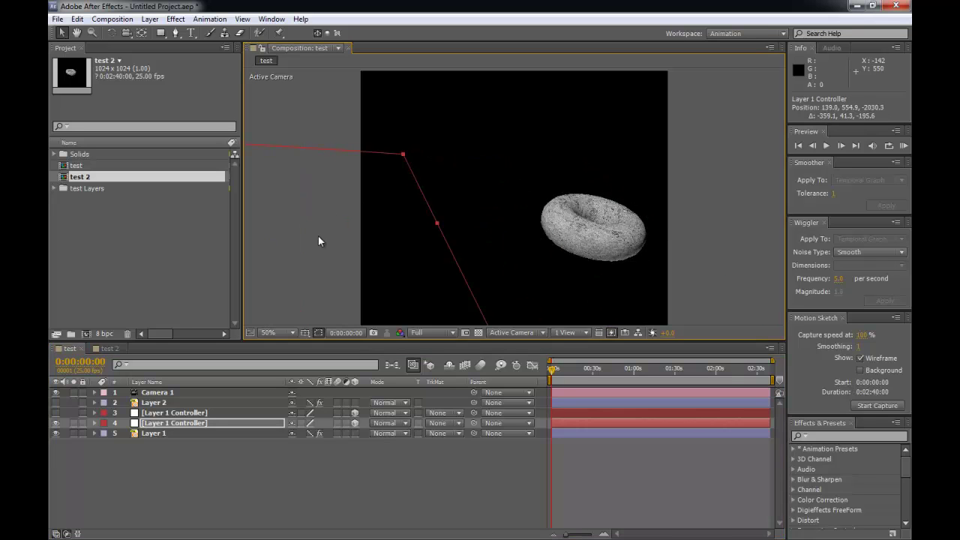
key("ctrl+z")
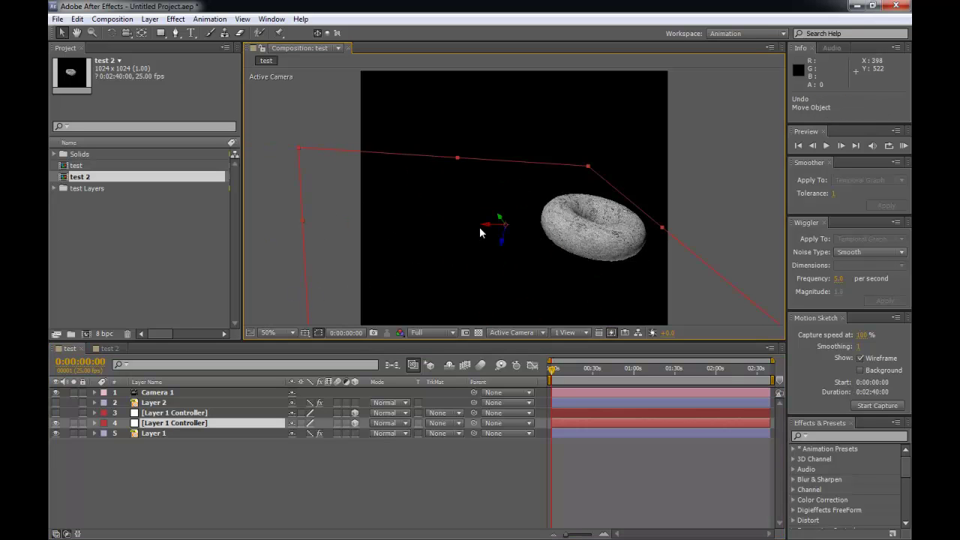
mouse_move(493, 225)
left_mouse_down()
mouse_move(505, 234)
mouse_move(442, 242)
left_mouse_up()
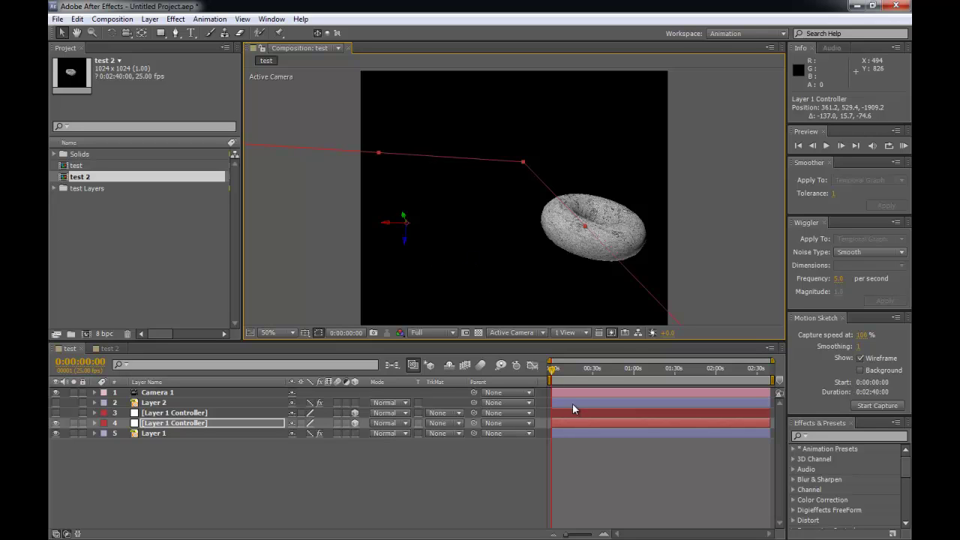
Step: Compare the controllers' motion paths, zoom to 25%, and push Layer 1 Controller further right
key("ctrl+Down")
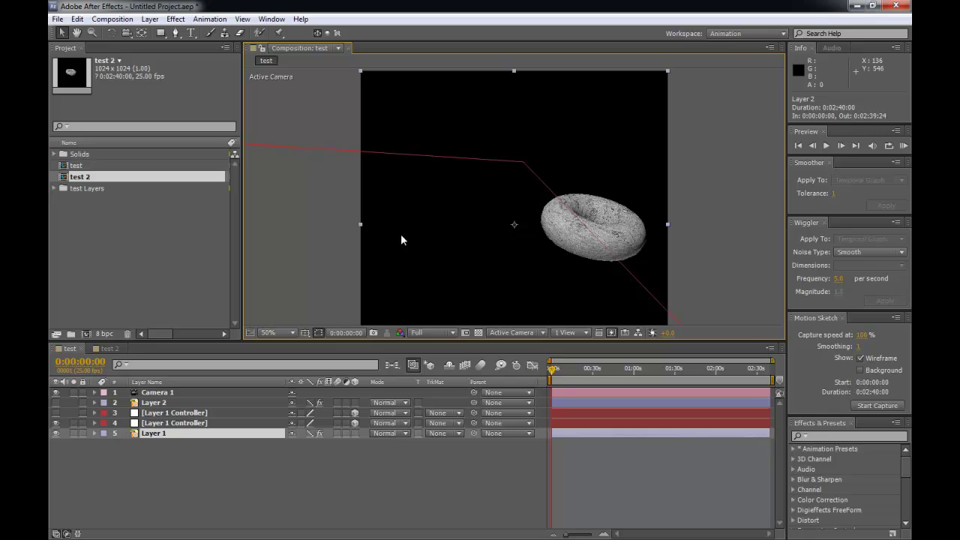
left_click(573, 413)
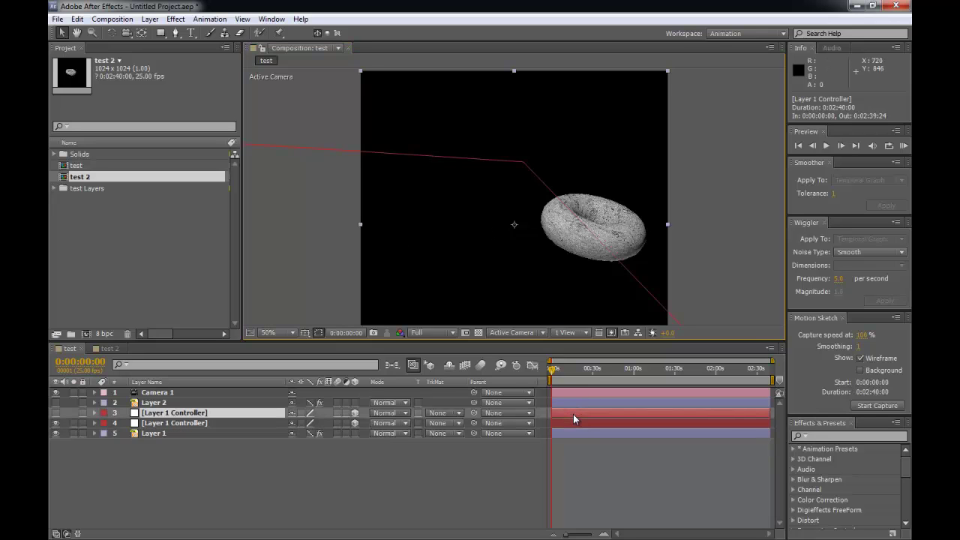
left_click(563, 423)
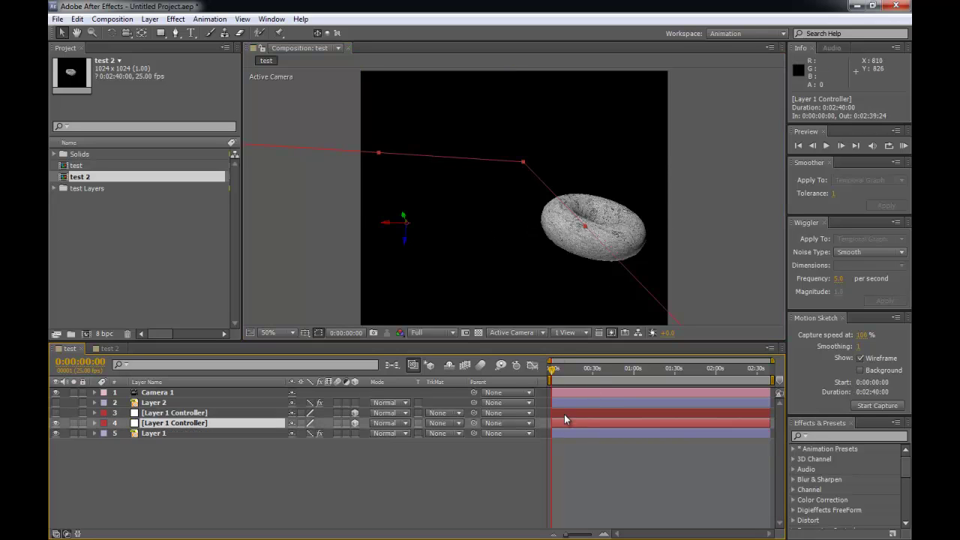
left_click(565, 414)
left_click(563, 425)
left_click(564, 413)
key("comma")
key("comma")
key("period")
left_click(457, 217)
mouse_move(457, 216)
left_mouse_down()
mouse_move(583, 218)
mouse_move(475, 230)
mouse_move(505, 235)
mouse_move(483, 244)
left_mouse_up()
key("period")
key("period")
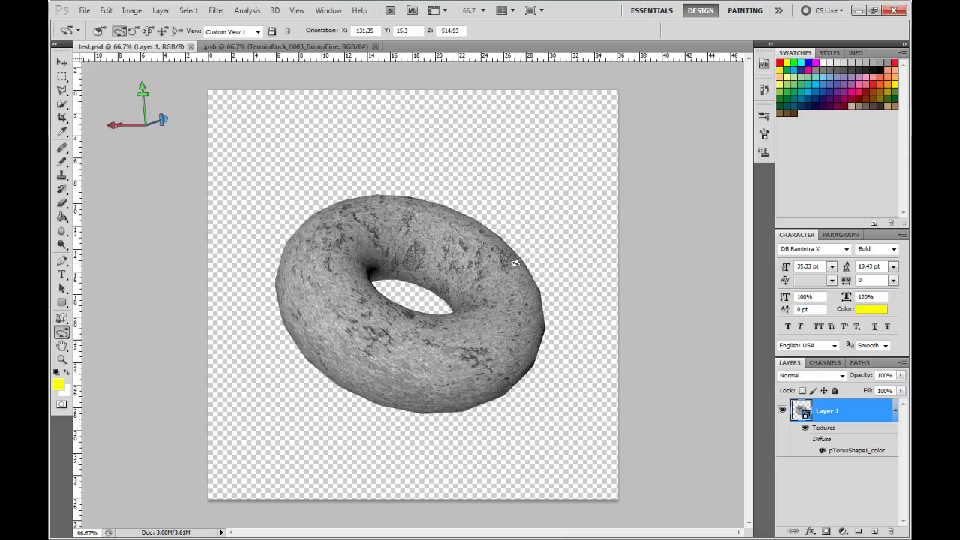
key("v")
key("k")
left_click_drag(513, 284, 616, 280)
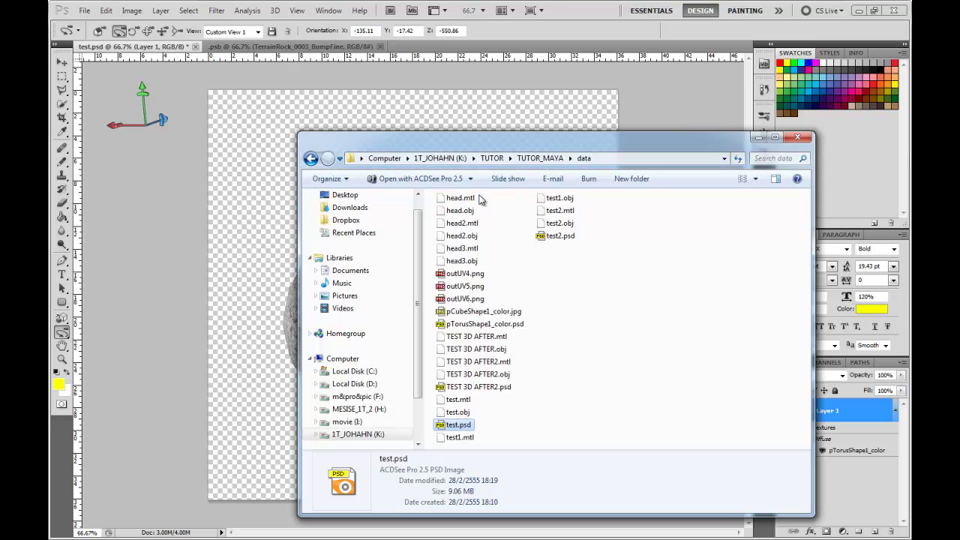
left_click_drag(540, 144, 691, 145)
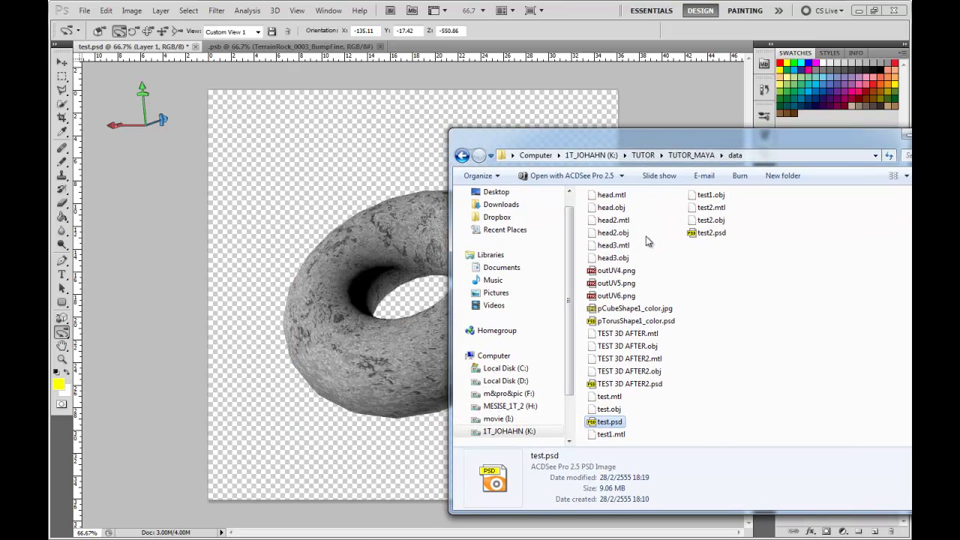
left_click_drag(613, 233, 361, 255)
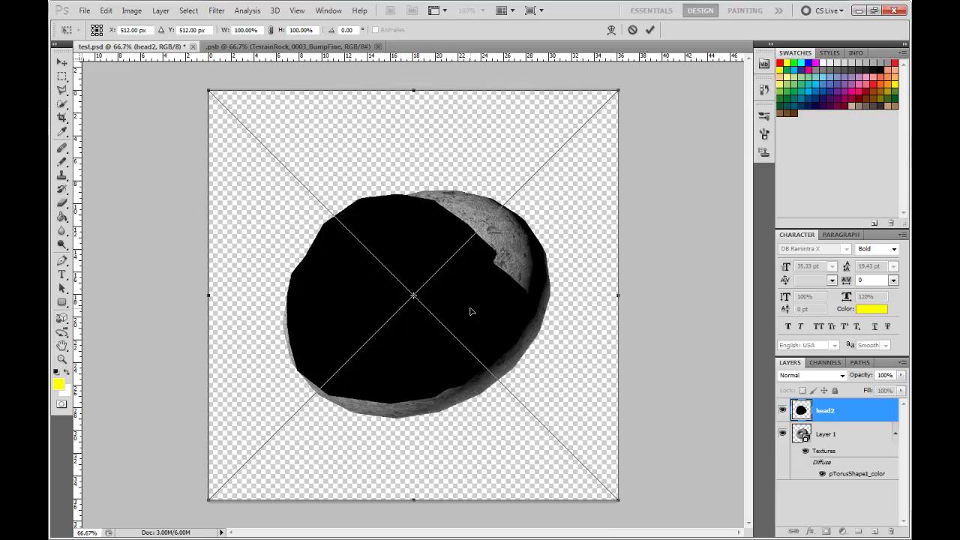
key("Return")
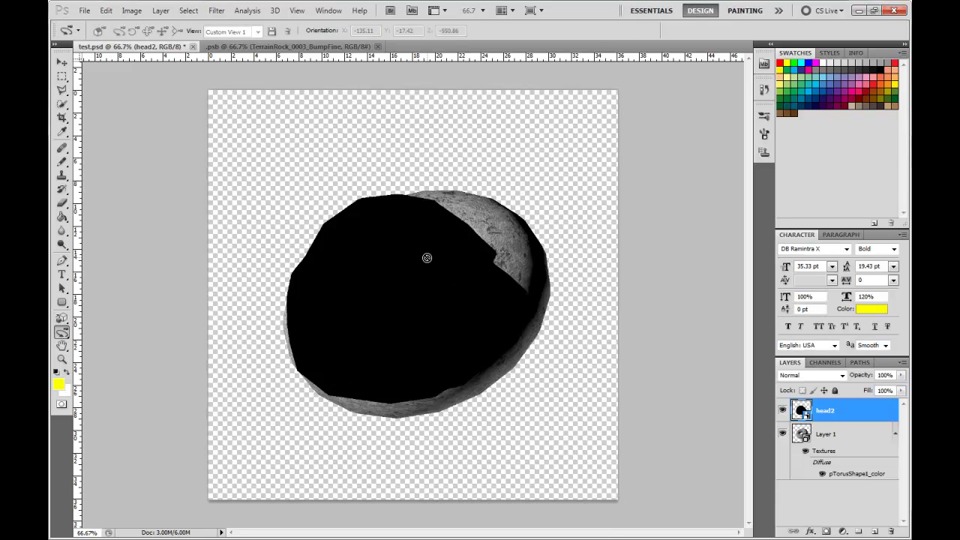
key("ctrl+z")
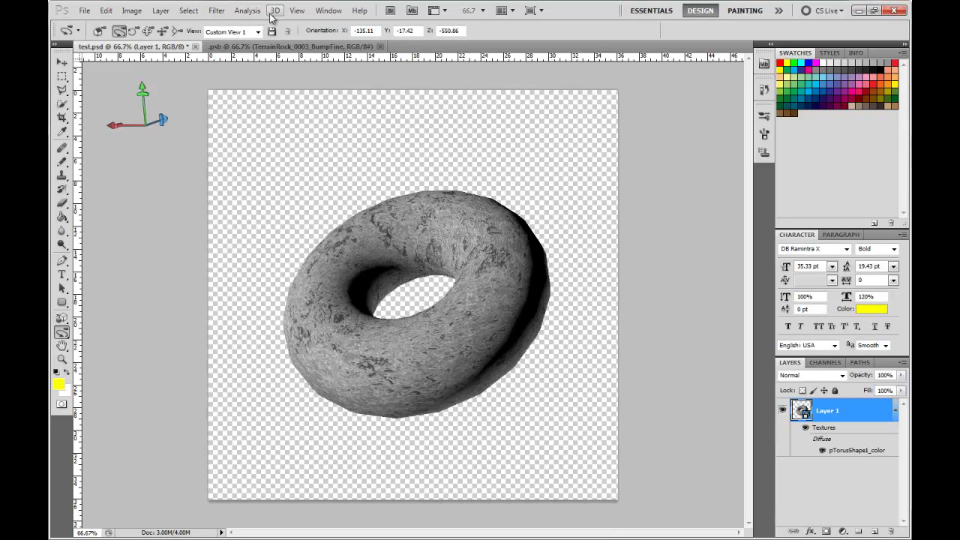
left_click(275, 11)
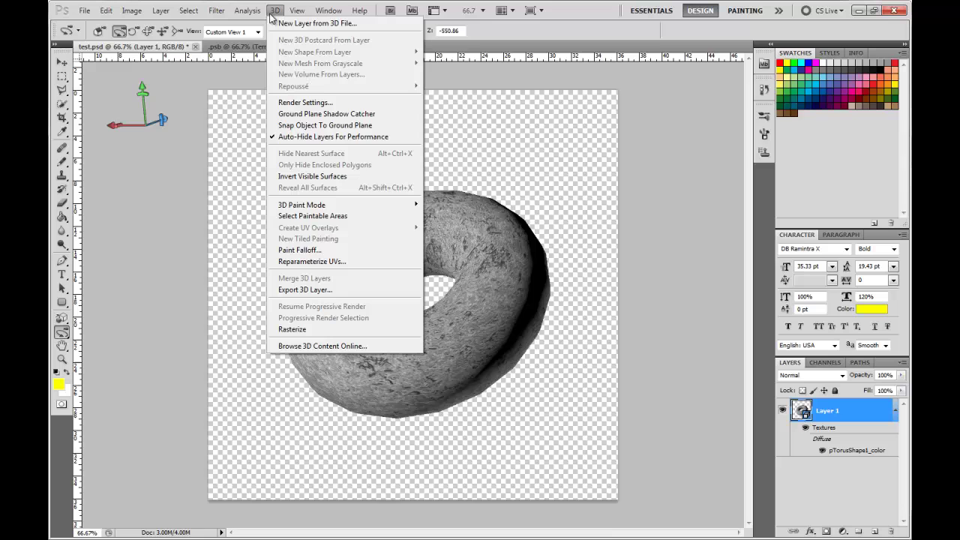
left_click(308, 25)
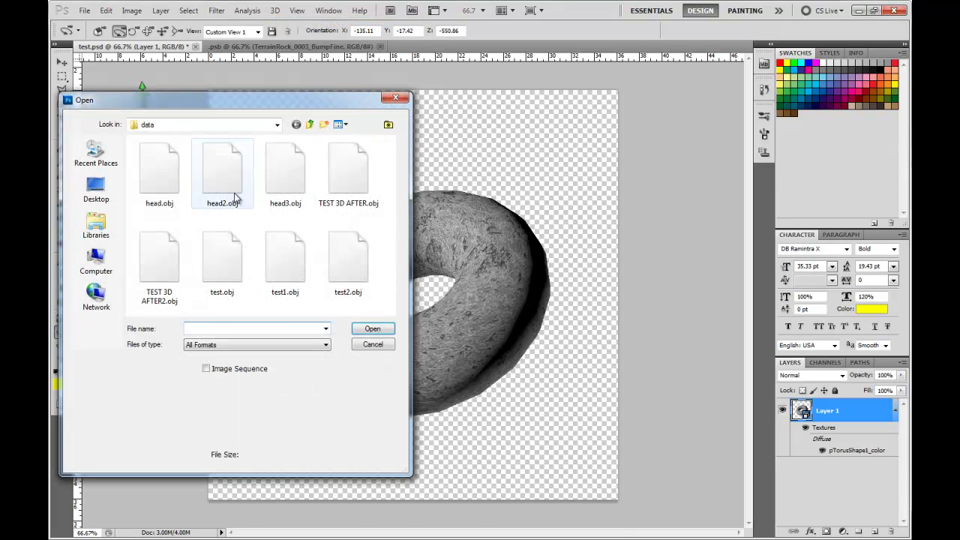
left_click(222, 172)
left_click(381, 330)
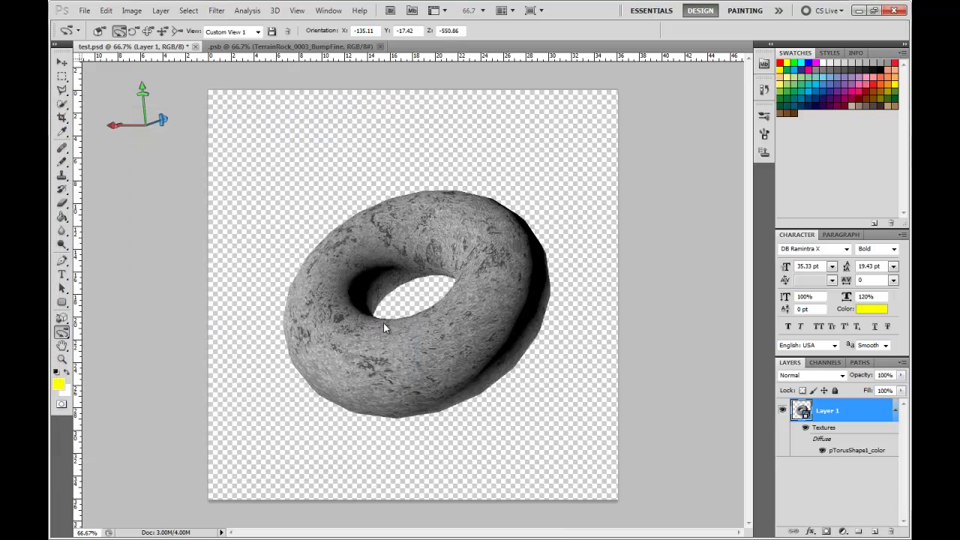
mouse_move(417, 307)
left_mouse_down()
mouse_move(231, 317)
mouse_move(225, 257)
mouse_move(249, 218)
mouse_move(247, 349)
mouse_move(382, 343)
mouse_move(440, 388)
mouse_move(450, 322)
left_mouse_up()
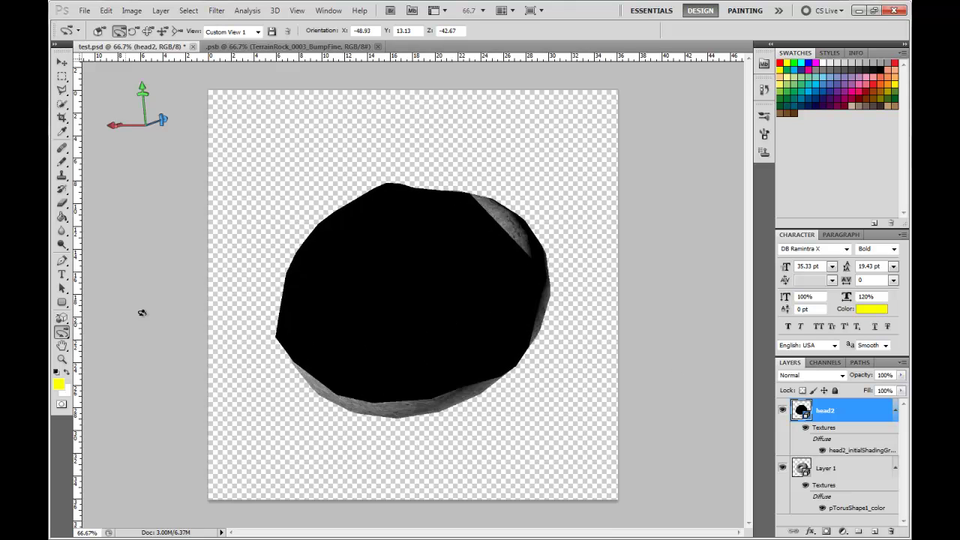
left_click(61, 318)
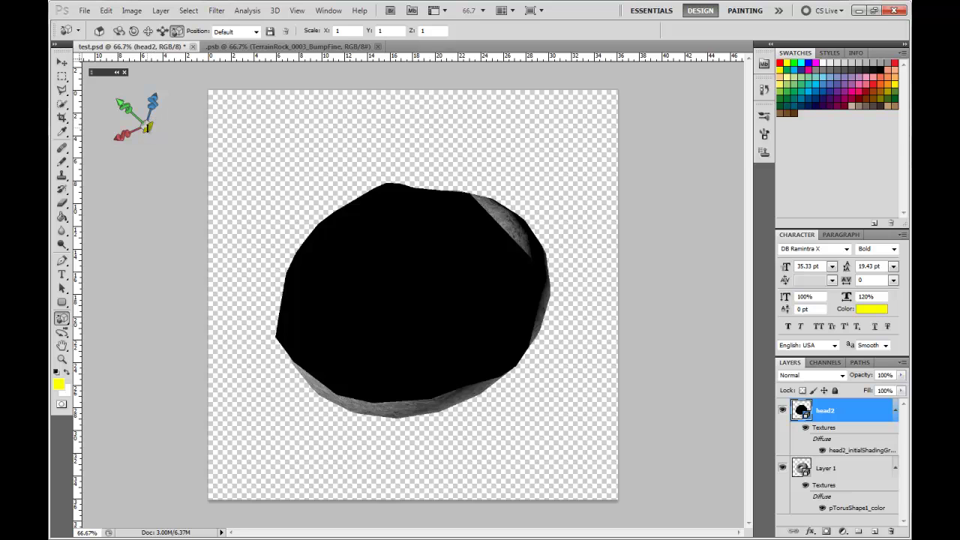
left_click_drag(146, 125, 129, 115)
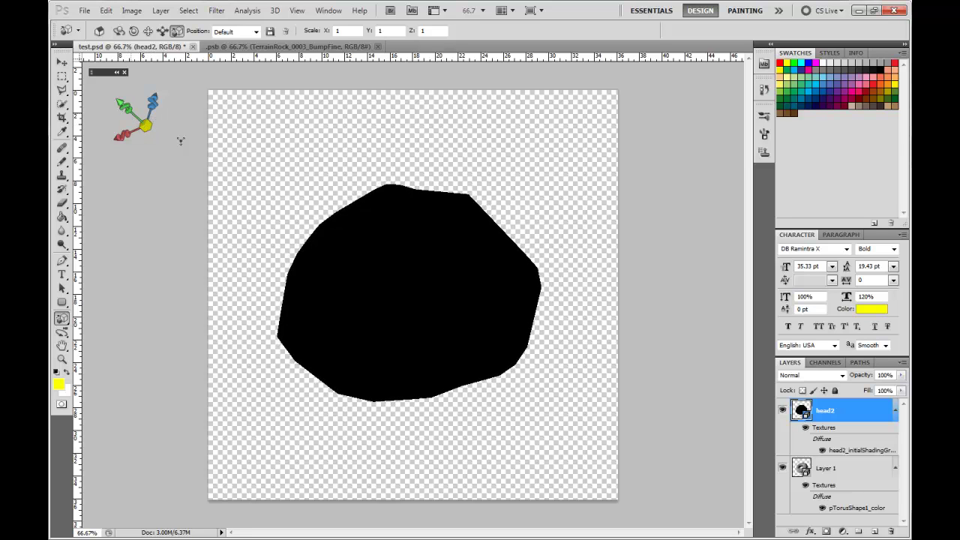
left_click_drag(264, 181, 446, 244)
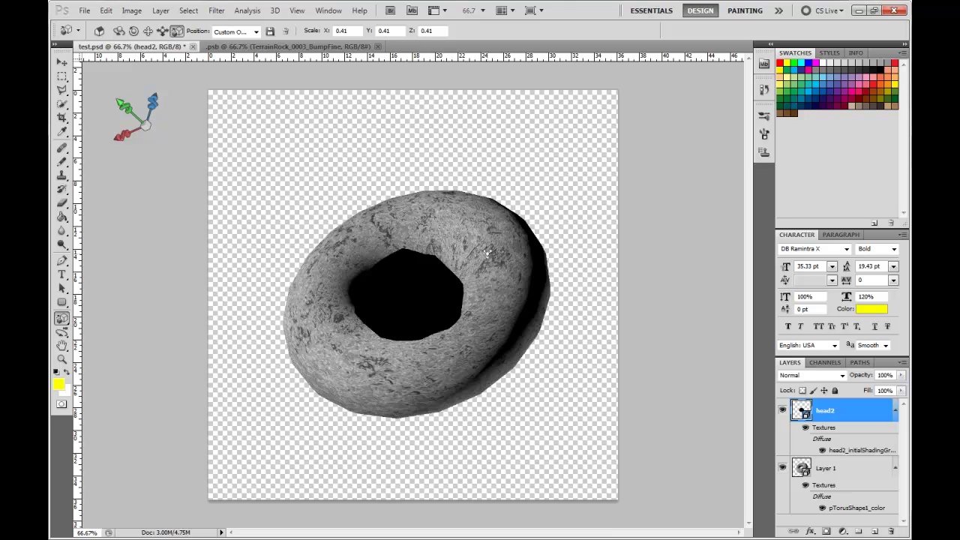
key("Delete")
left_click(276, 11)
Step: Import TEST 3D AFTER.obj as a new 3D layer in test.psd
left_click(293, 29)
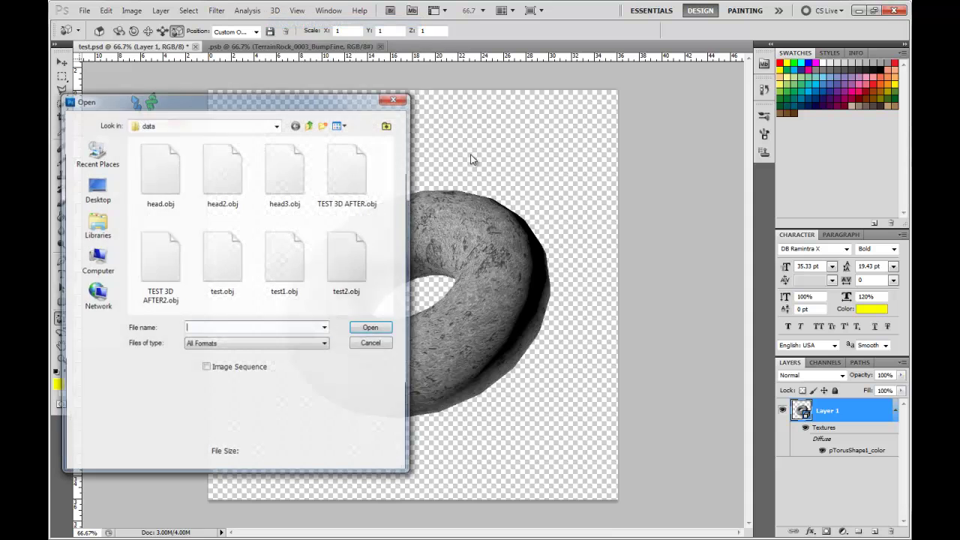
left_click(361, 192)
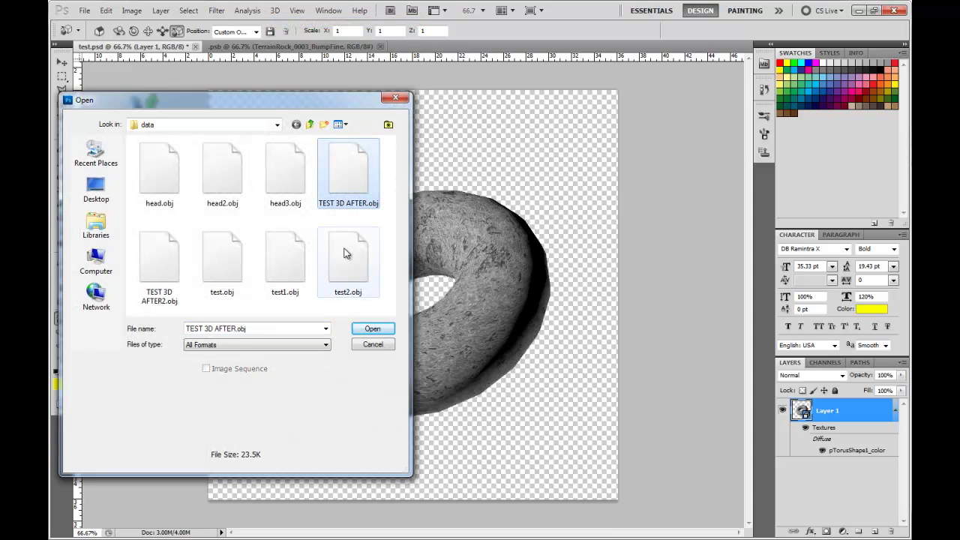
left_click(370, 329)
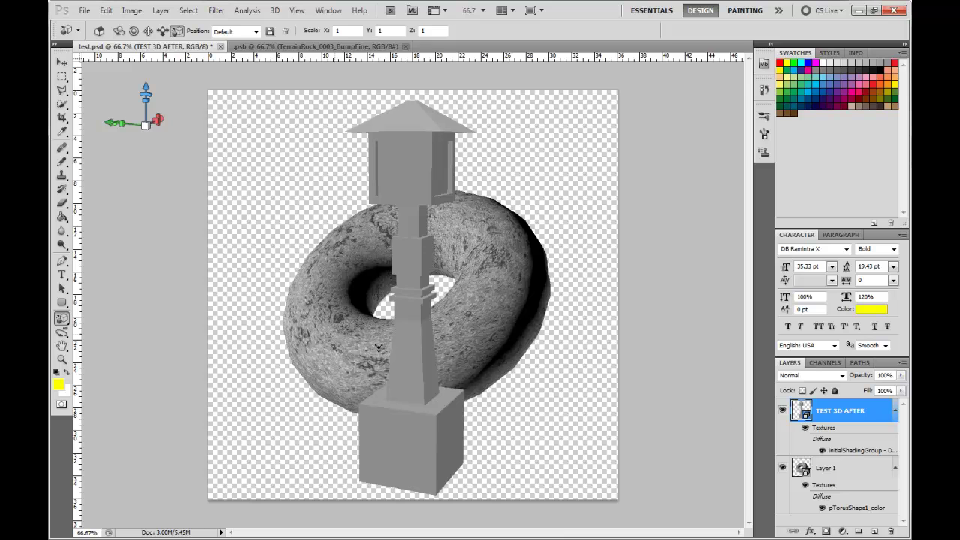
Step: Orbit the lamp post to a diagonal tilt, then slide the Layer 1 torus to the lower-left
left_click(65, 333)
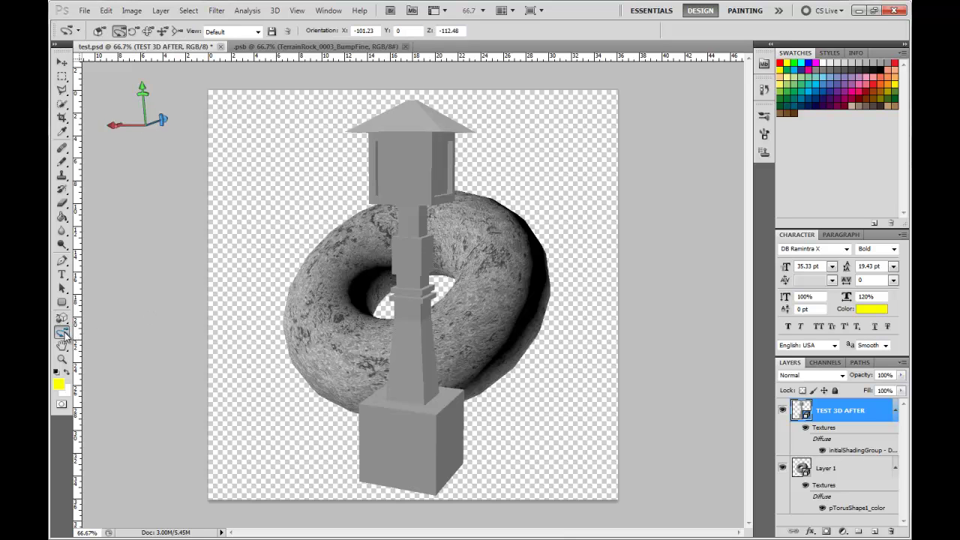
mouse_move(497, 306)
left_mouse_down()
mouse_move(307, 307)
mouse_move(338, 235)
mouse_move(304, 258)
mouse_move(279, 210)
mouse_move(273, 223)
left_mouse_up()
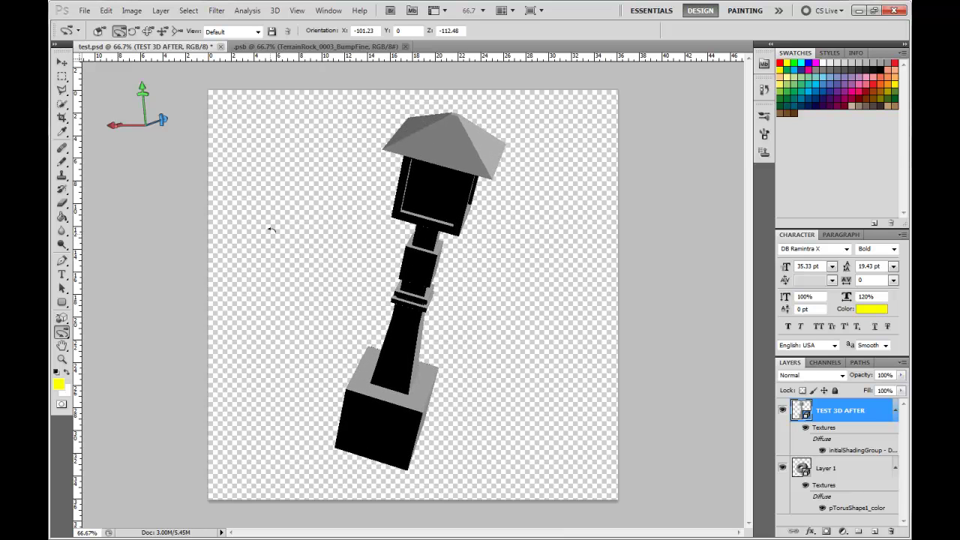
left_click(844, 473)
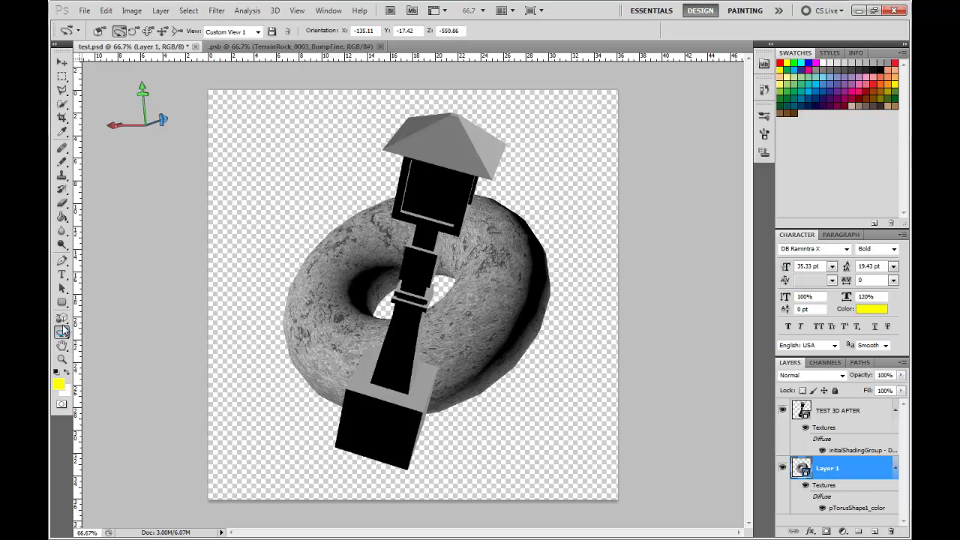
left_click(62, 318)
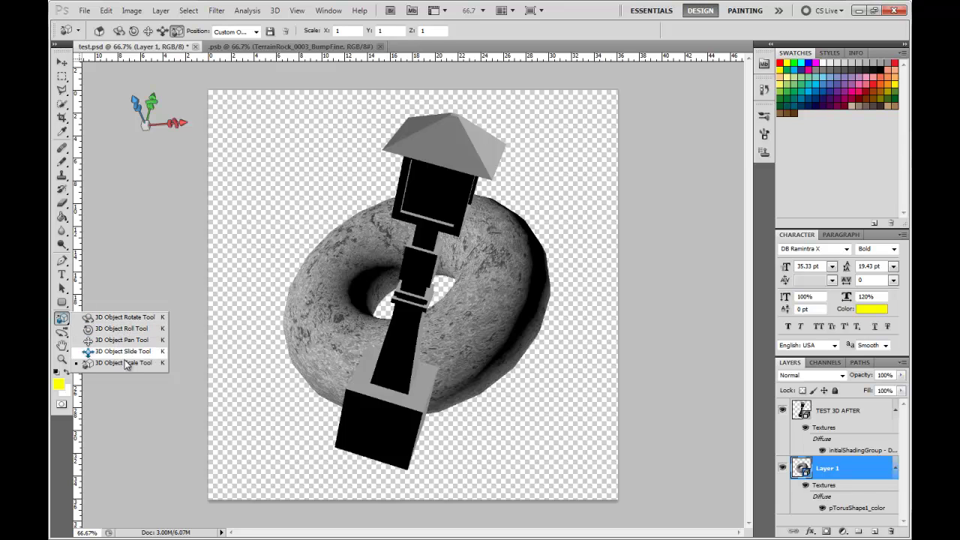
left_click(124, 362)
mouse_move(159, 112)
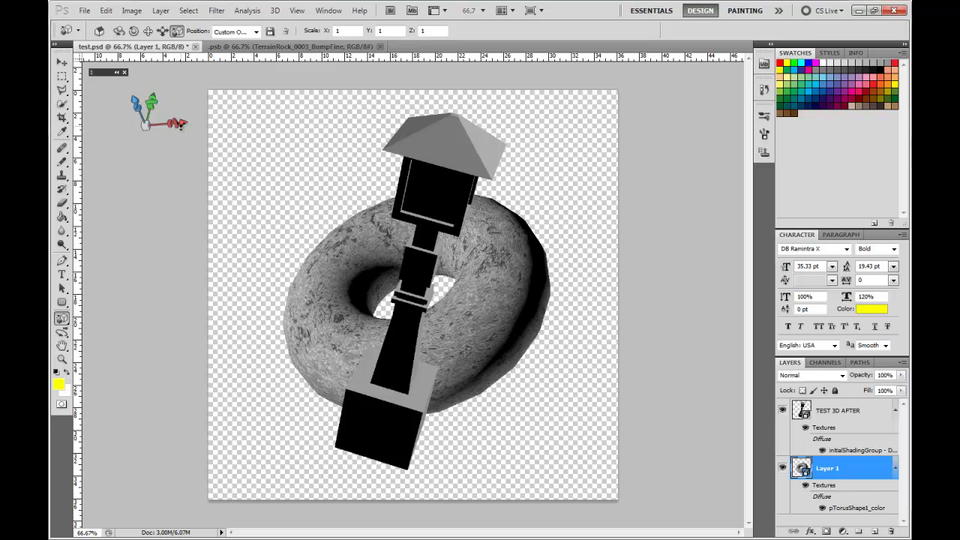
mouse_move(197, 122)
left_mouse_down()
mouse_move(128, 124)
mouse_move(243, 303)
mouse_move(241, 166)
left_mouse_up()
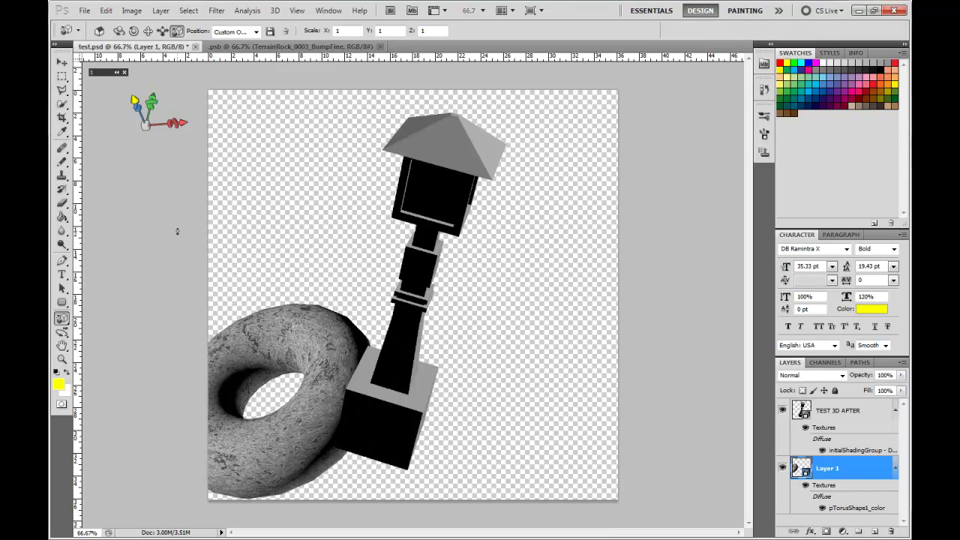
left_click(116, 72)
left_click(116, 72)
left_click_drag(413, 276, 623, 320)
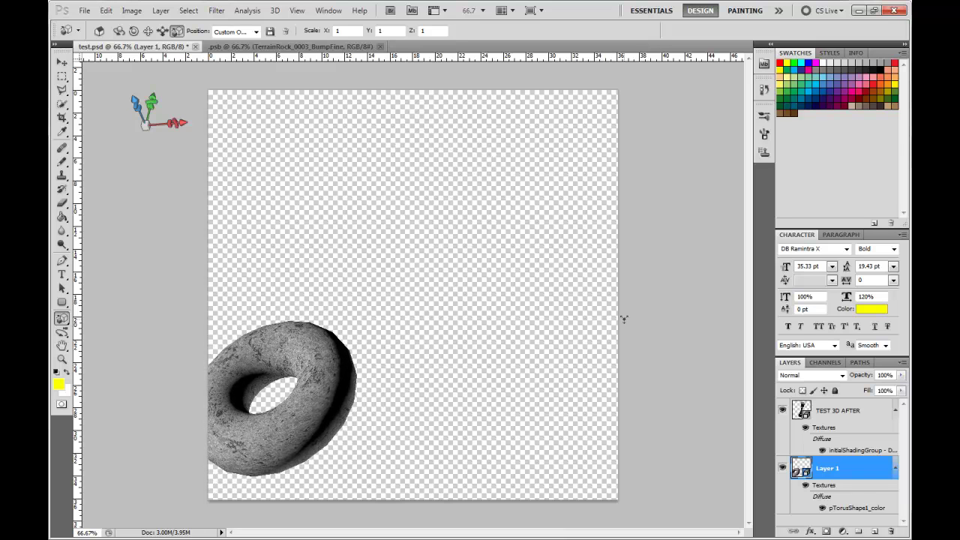
key("n")
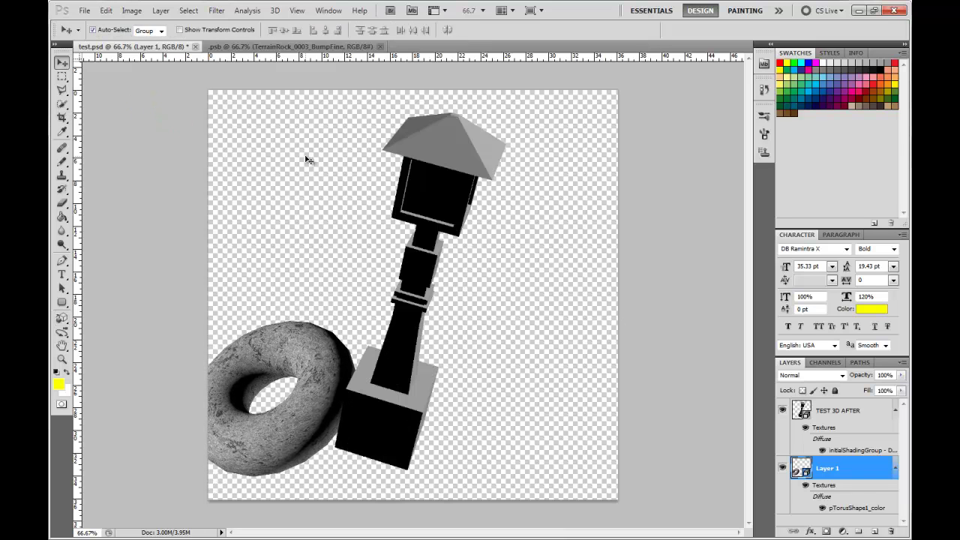
mouse_move(400, 274)
left_mouse_down()
mouse_move(165, 287)
mouse_move(122, 330)
mouse_move(131, 349)
mouse_move(143, 292)
mouse_move(125, 266)
left_mouse_up()
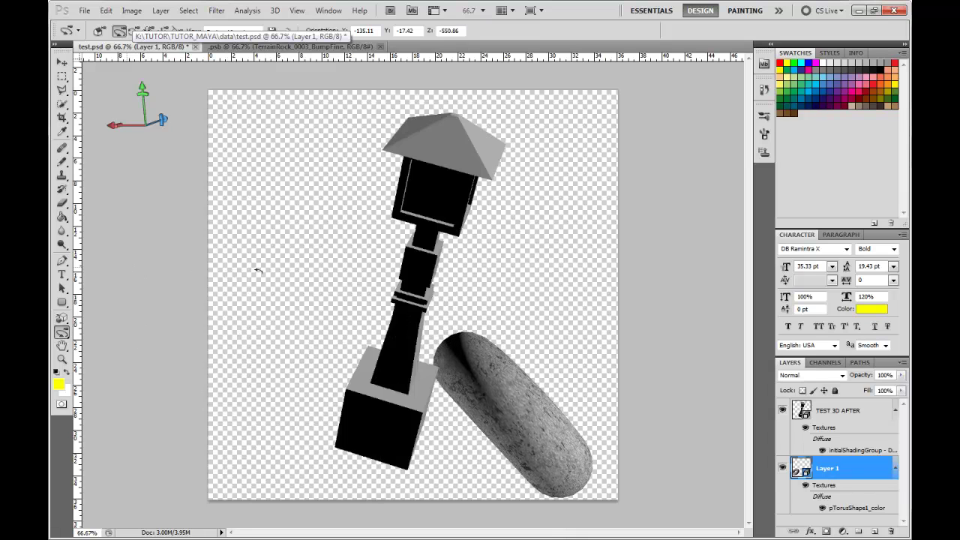
left_click_drag(409, 360, 310, 347)
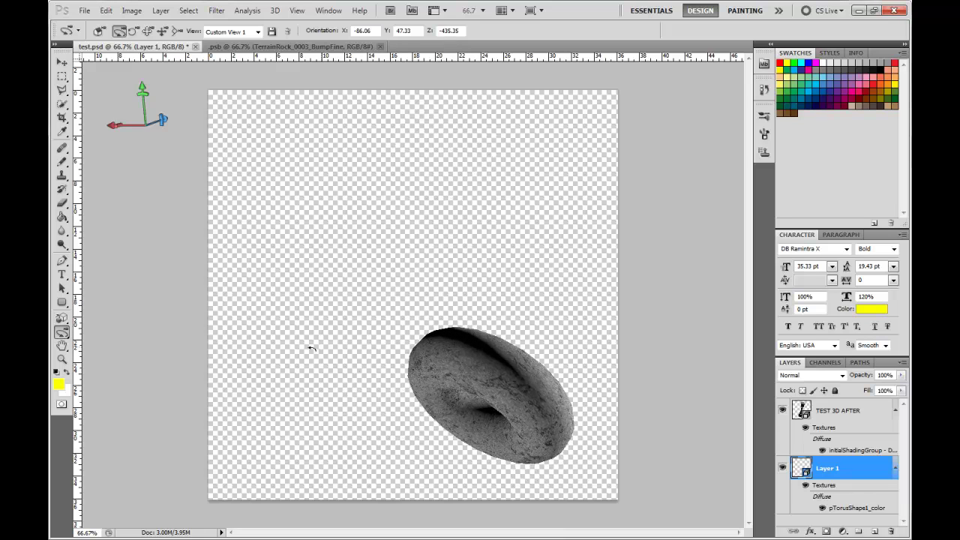
left_click(855, 419)
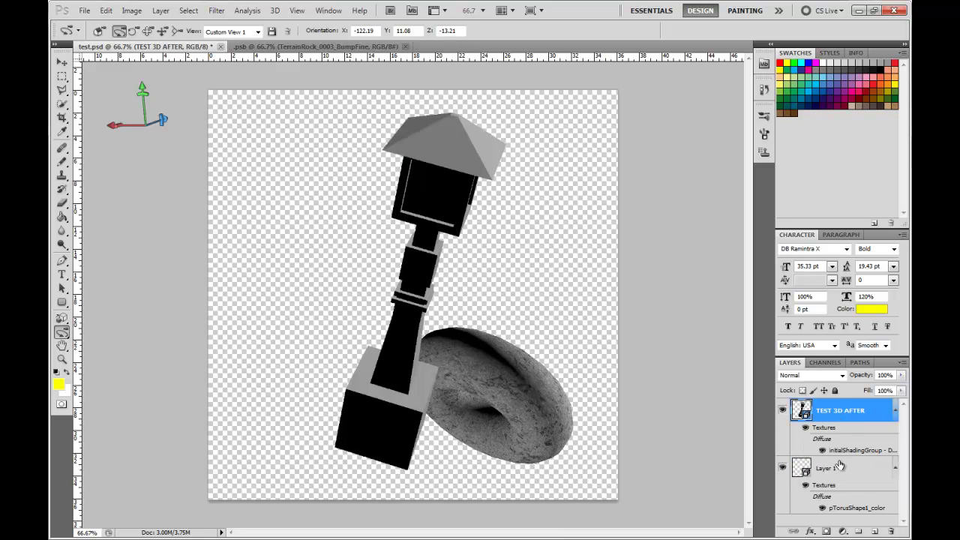
left_click(840, 466, "shift")
key("ctrl+e")
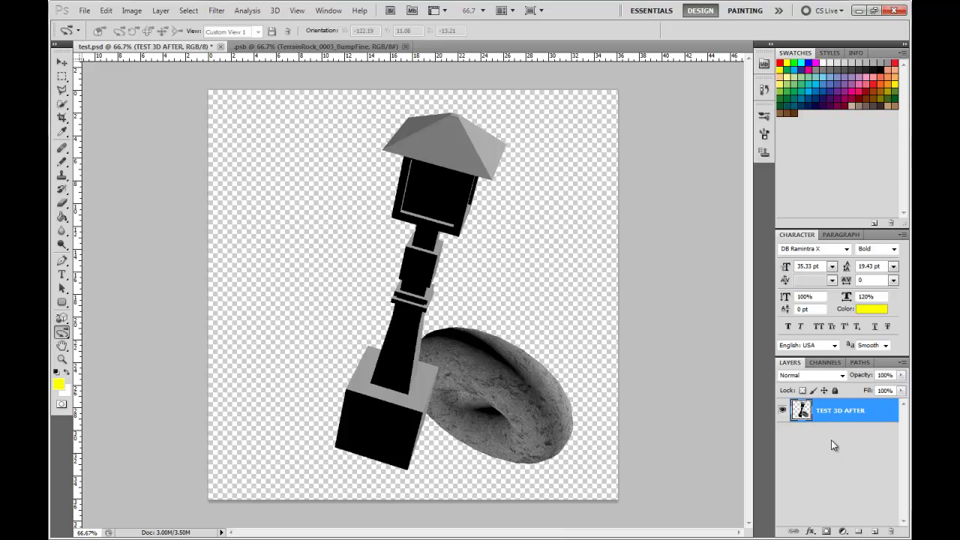
key("ctrl+z")
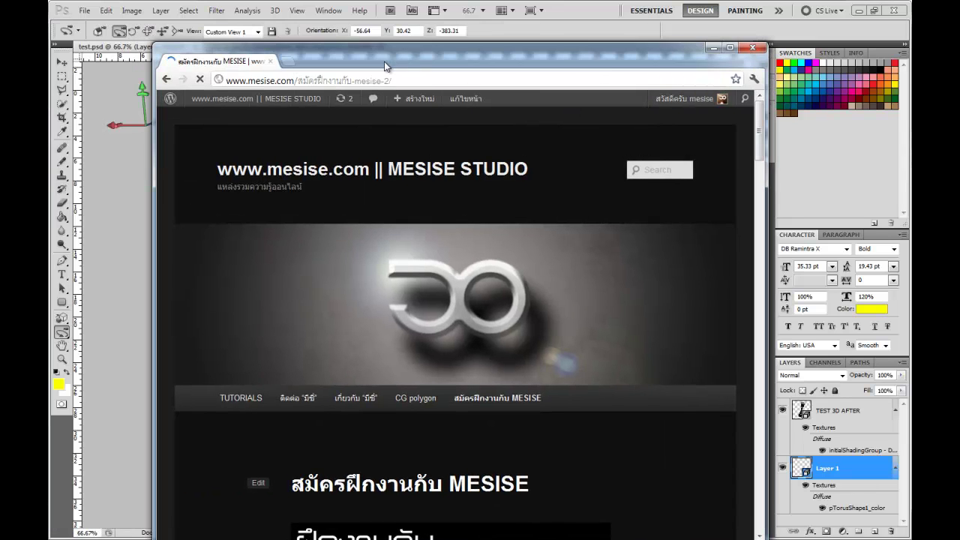
Step: Maximize Chrome, scroll the MESISE internship page and open the form-download link in a background tab
double_click(384, 60)
scroll(809, 284, "down", 1)
scroll(808, 284, "down", 2)
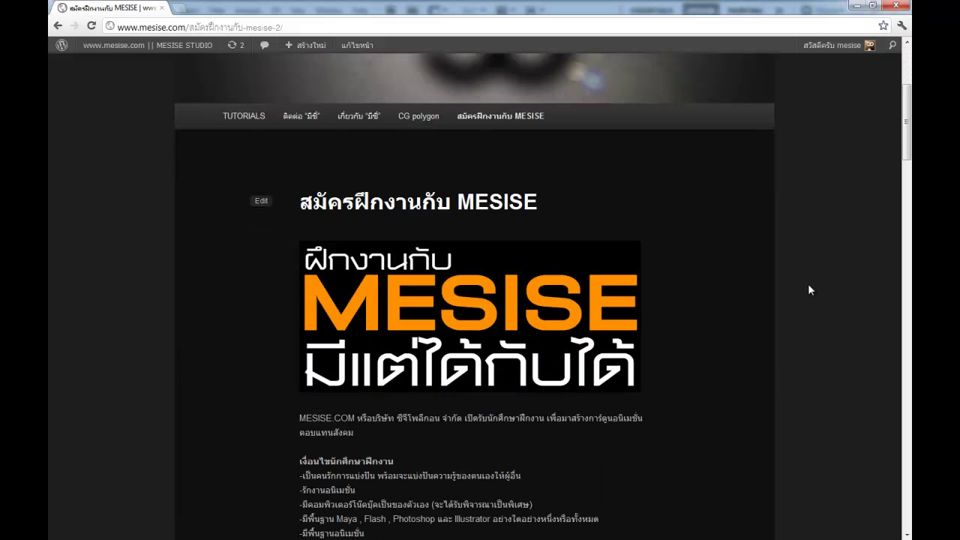
scroll(801, 280, "down", 1)
scroll(802, 286, "down", 2)
scroll(801, 285, "down", 1)
scroll(800, 286, "up", 1)
scroll(566, 285, "down", 6)
scroll(569, 308, "down", 2)
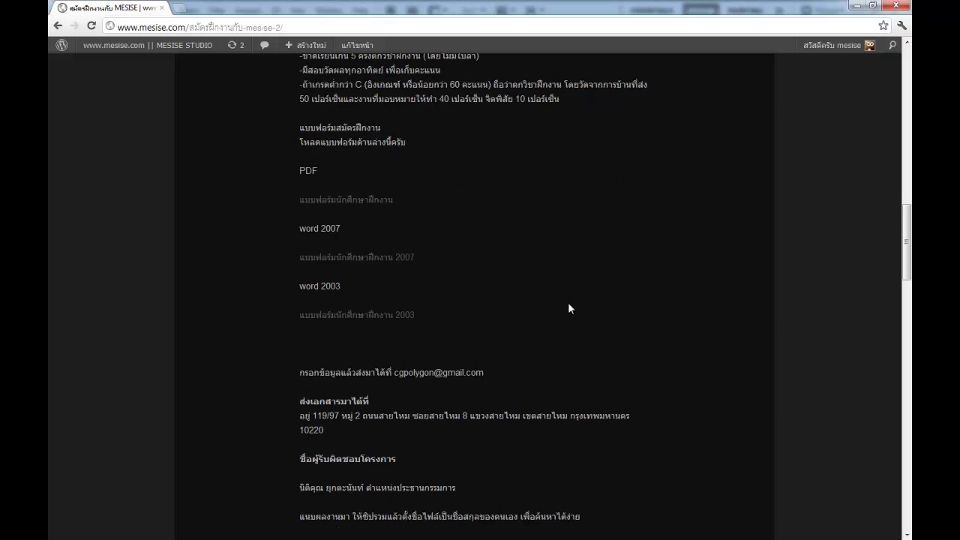
middle_click(374, 204)
Step: Scroll further down the page and highlight the contact phone number
scroll(593, 293, "down", 2)
scroll(593, 292, "down", 2)
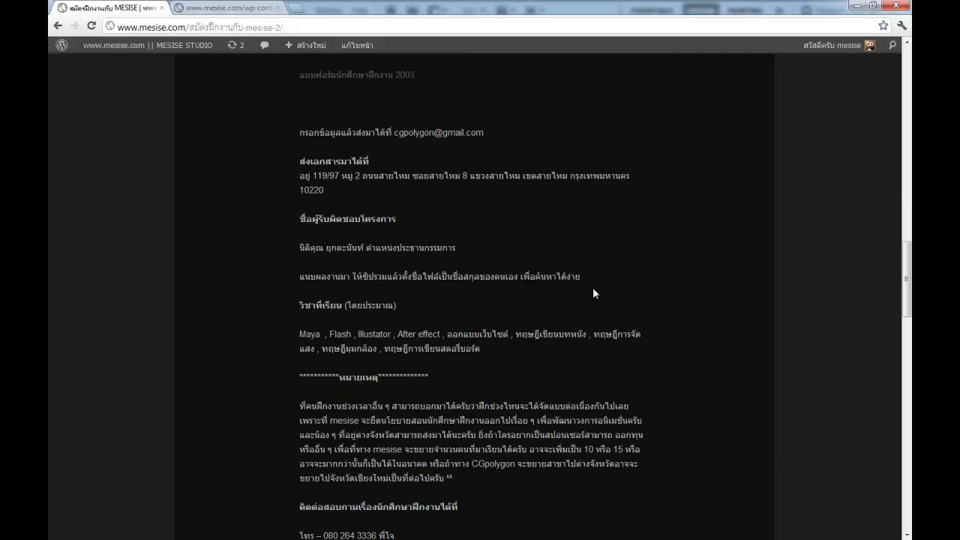
scroll(593, 293, "down", 3)
scroll(592, 294, "down", 2)
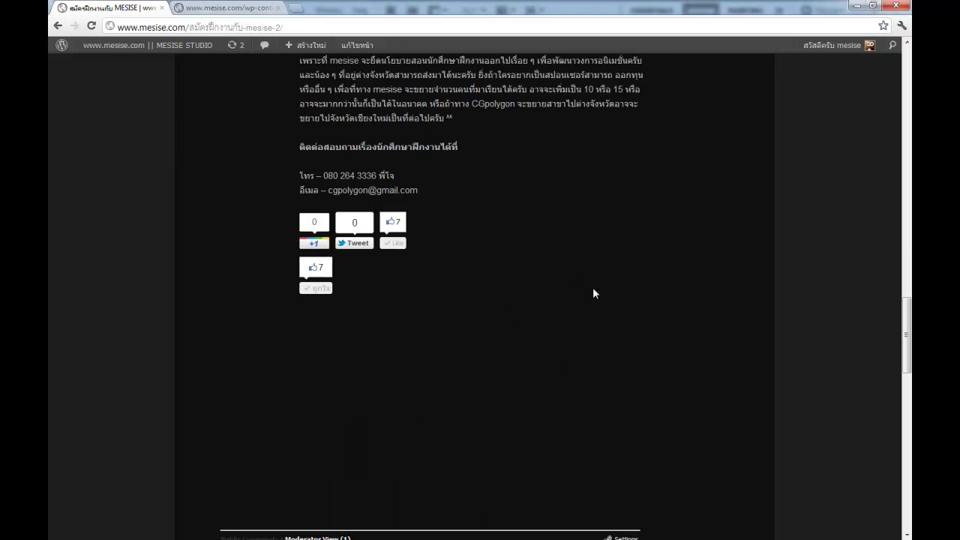
left_click_drag(327, 174, 432, 176)
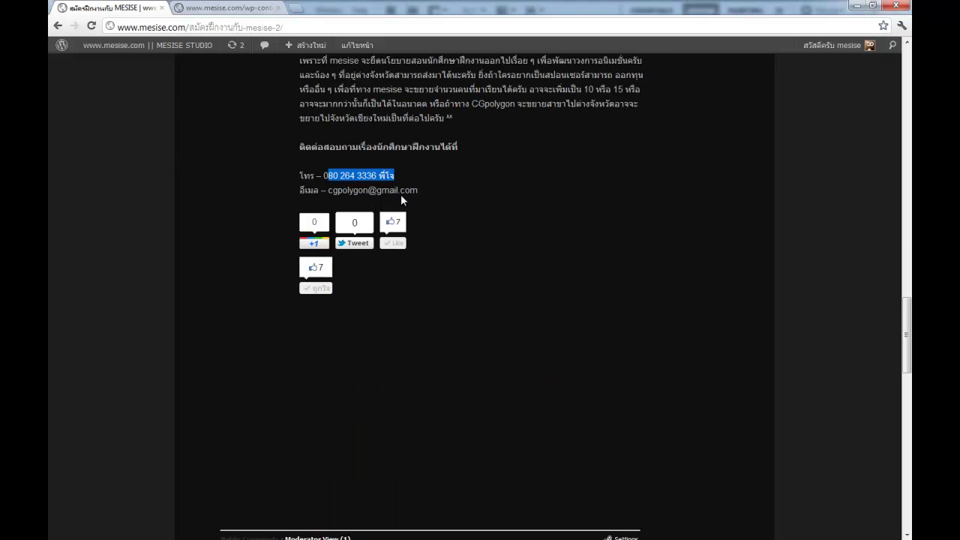
left_click(401, 198)
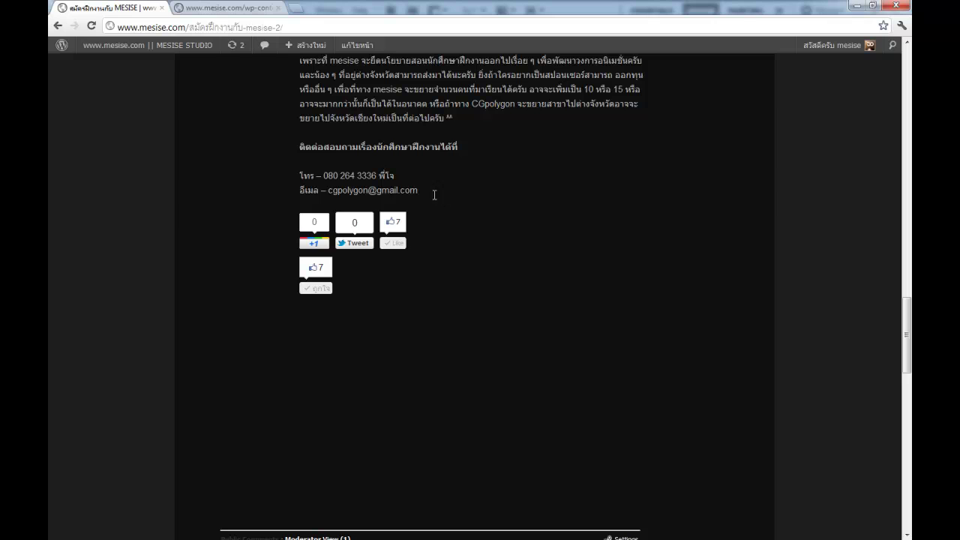
left_click_drag(433, 195, 327, 192)
scroll(506, 218, "down", 5)
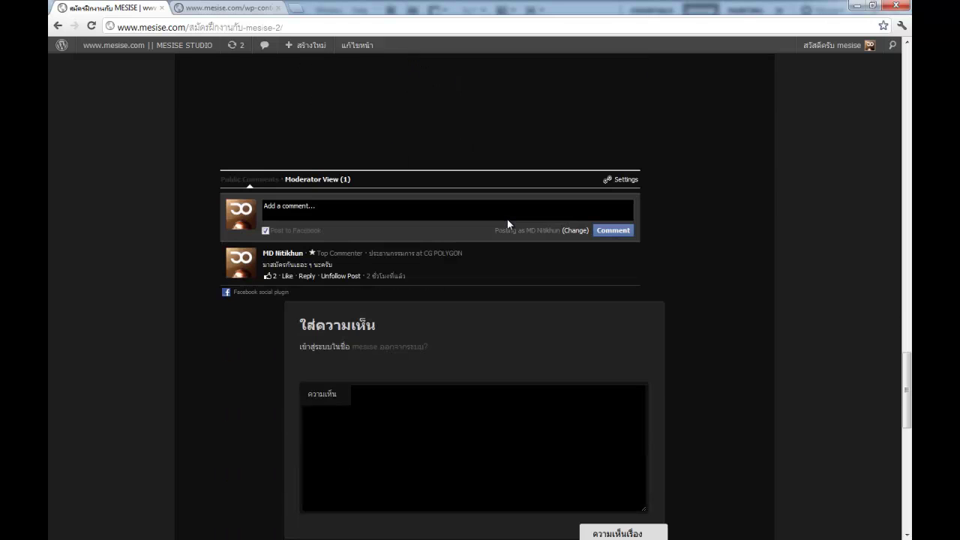
scroll(507, 224, "up", 3)
scroll(428, 168, "up", 3)
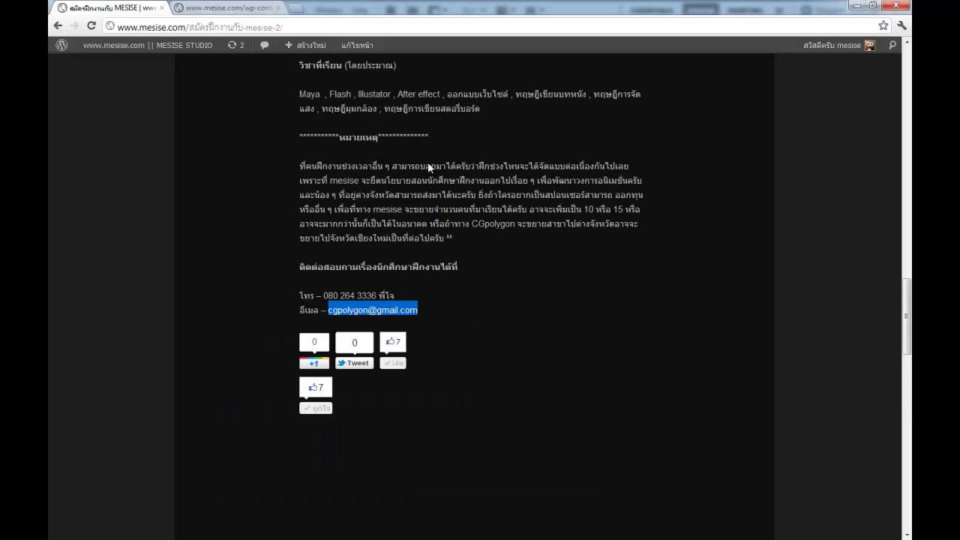
Step: Bring up the internship application form PDF tab
left_click(259, 9)
scroll(721, 232, "down", 3)
scroll(721, 232, "up", 3)
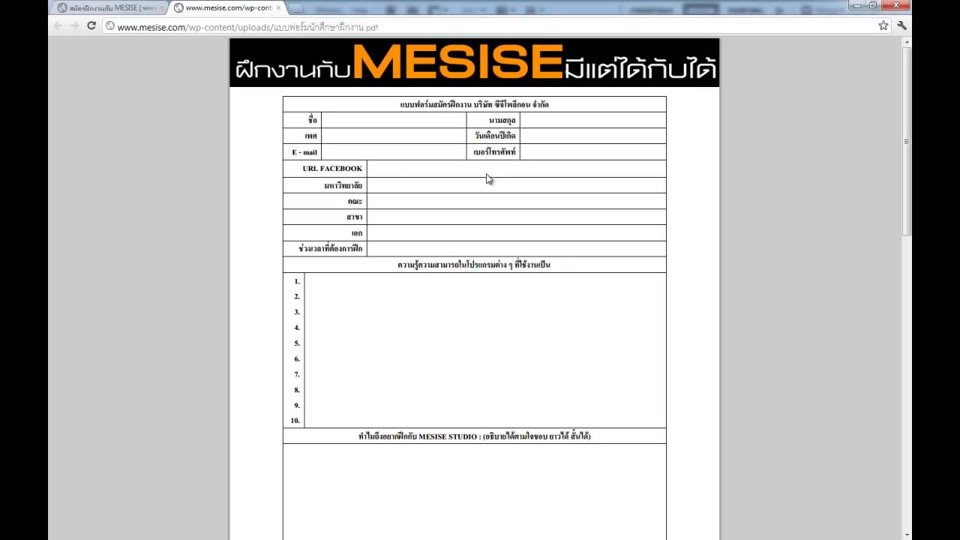
scroll(405, 178, "down", 2)
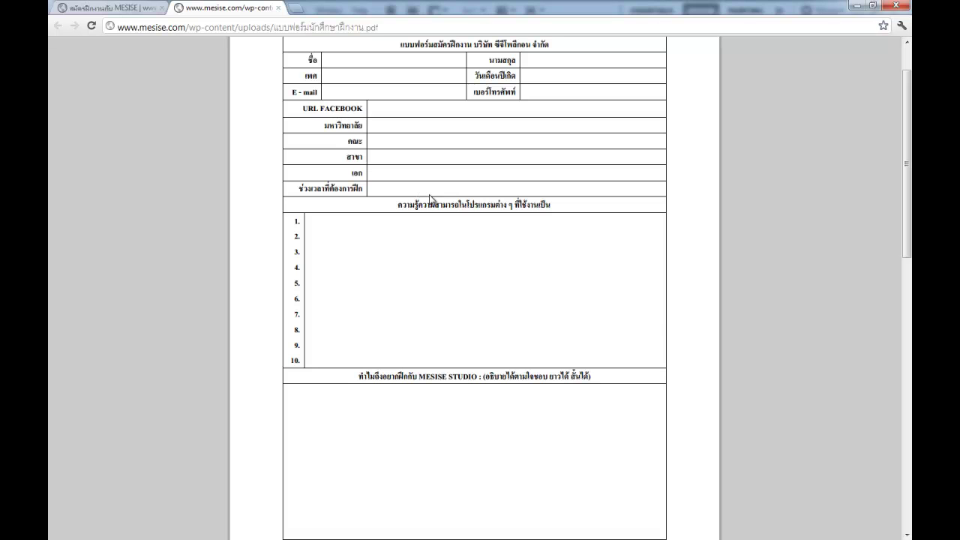
scroll(465, 240, "down", 2)
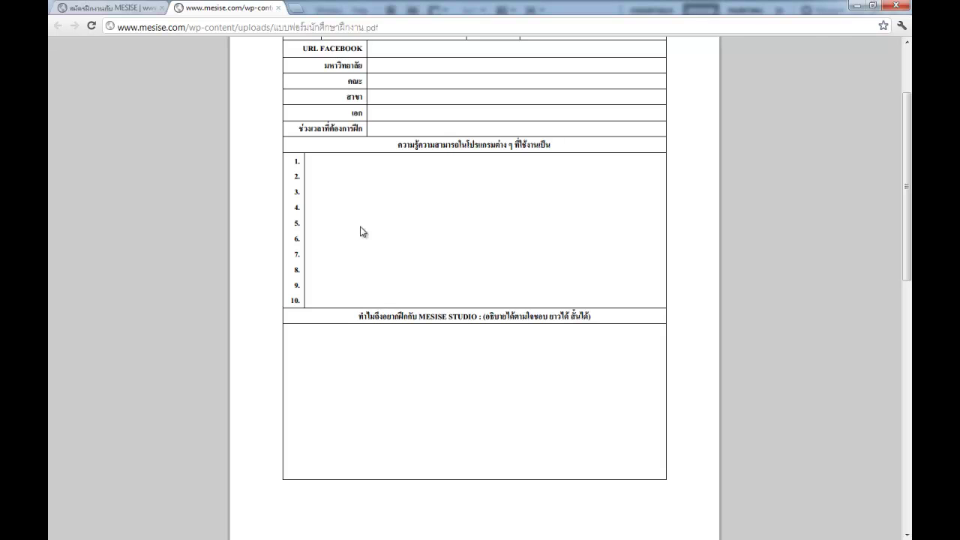
scroll(361, 232, "down", 3)
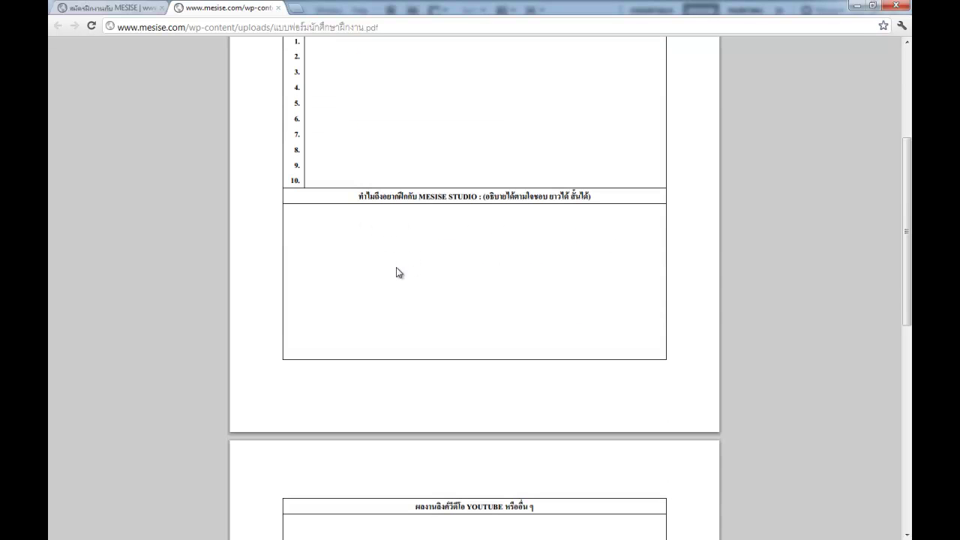
scroll(498, 312, "down", 5)
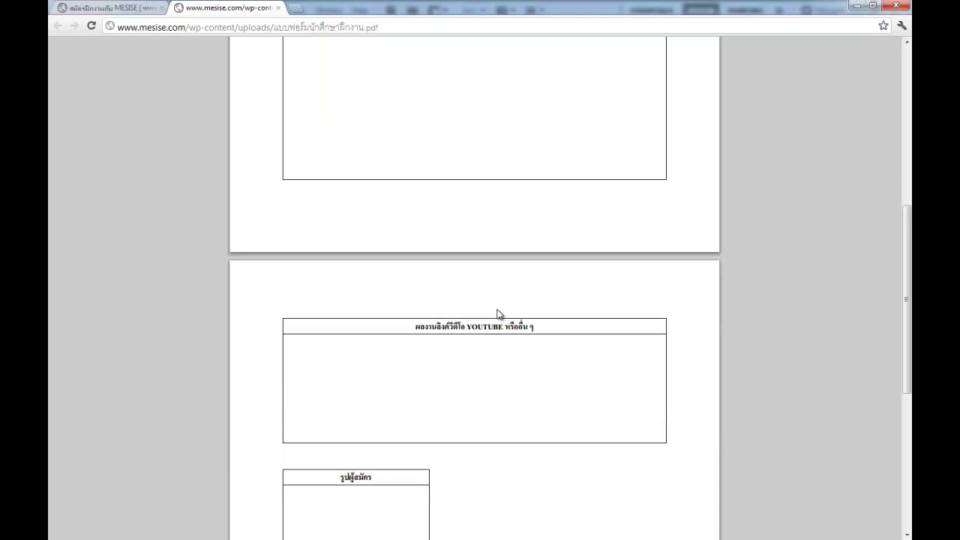
scroll(497, 313, "down", 5)
scroll(498, 315, "down", 3)
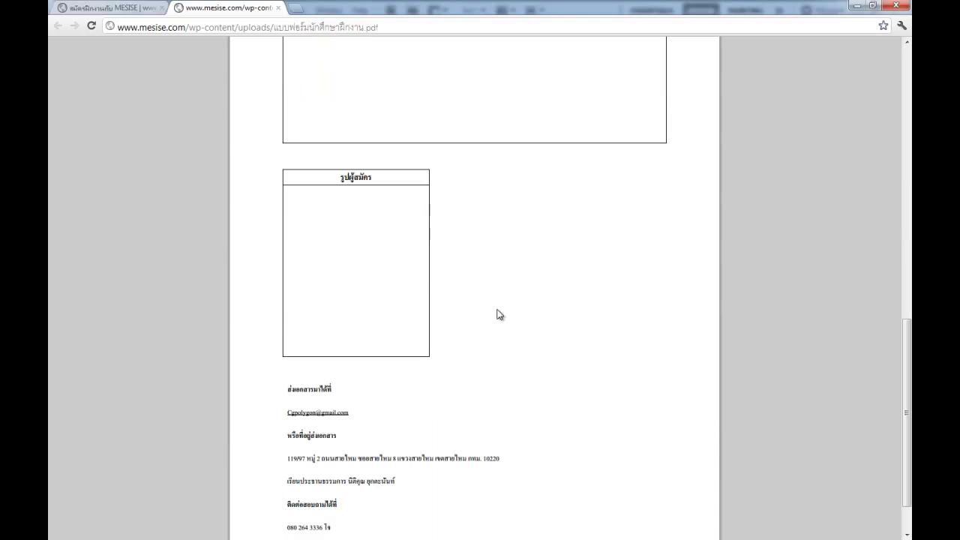
scroll(498, 315, "up", 2)
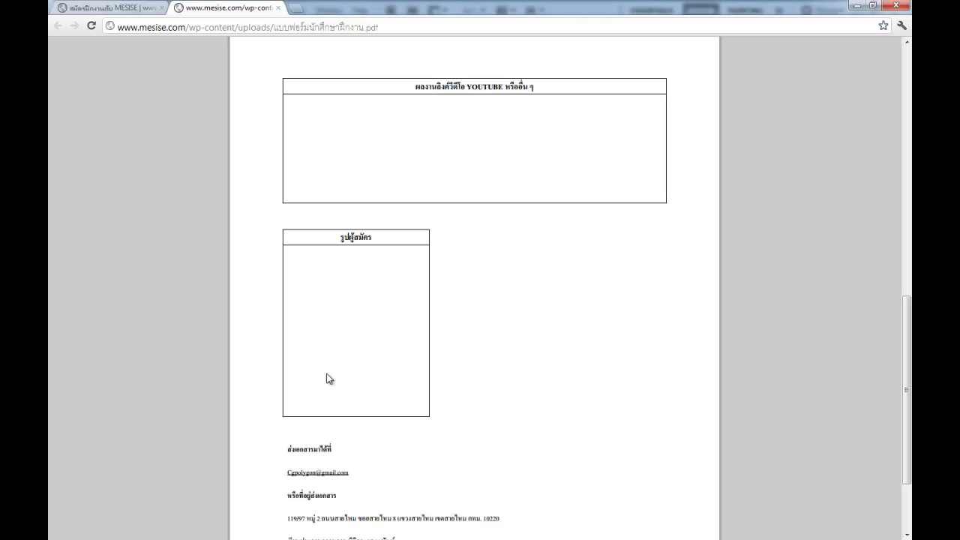
scroll(364, 356, "down", 3)
scroll(364, 355, "up", 3)
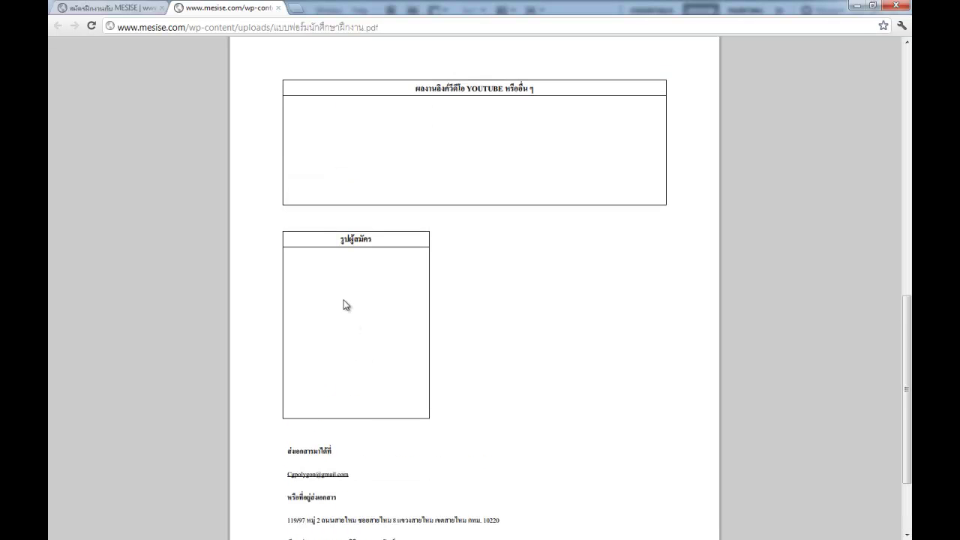
scroll(346, 305, "down", 2)
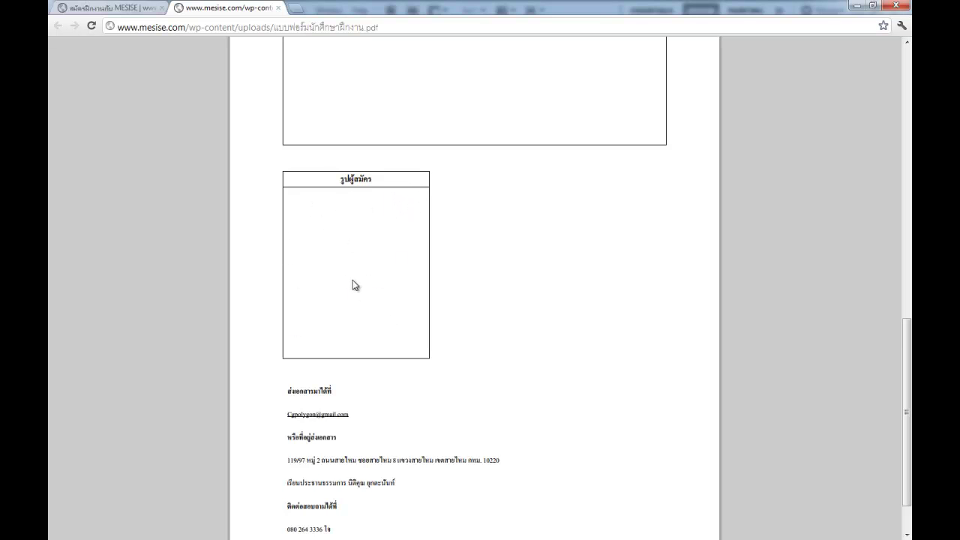
scroll(379, 270, "down", 2)
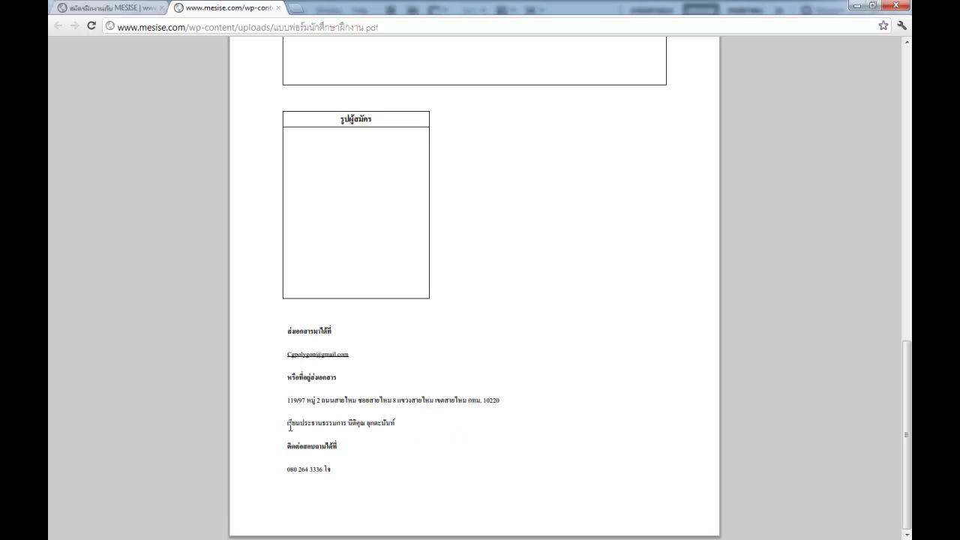
left_click_drag(285, 422, 374, 424)
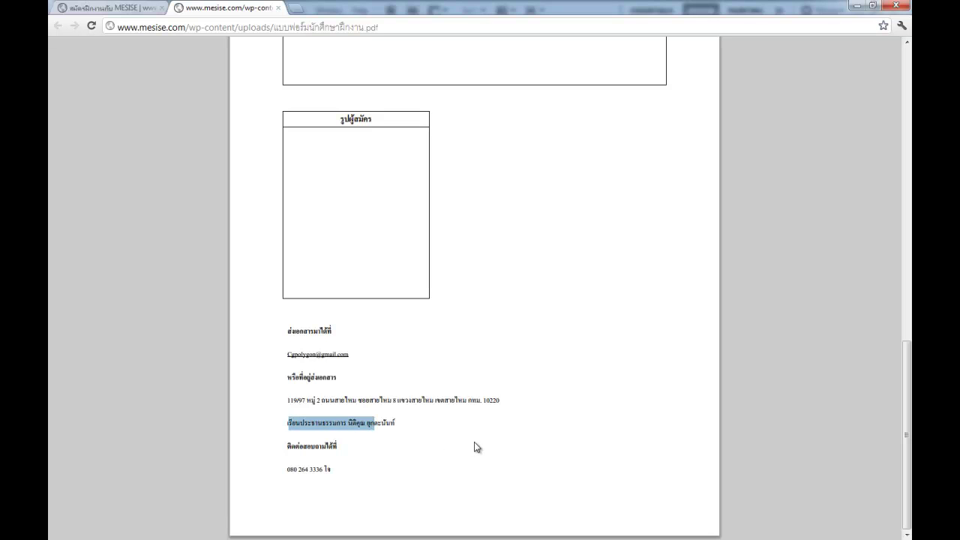
left_click(417, 435)
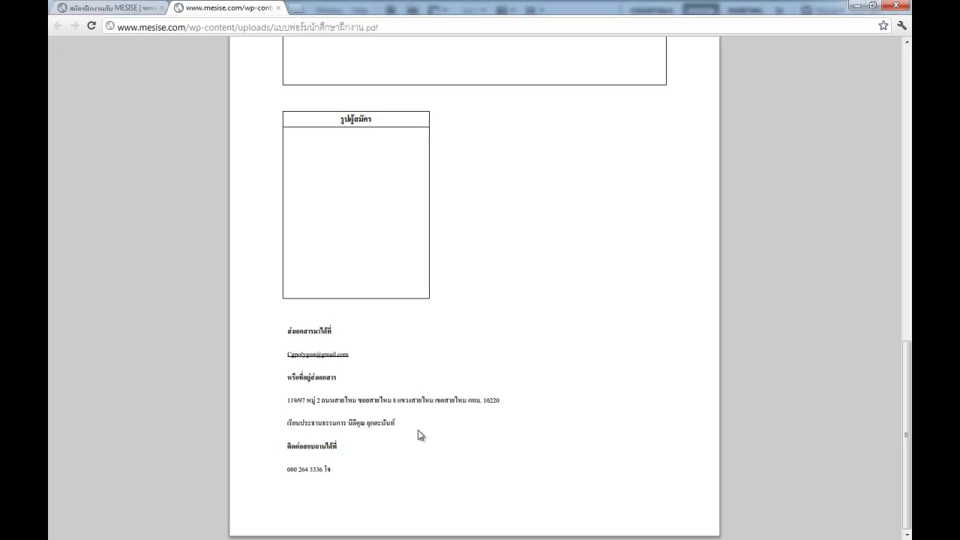
left_click_drag(285, 462, 368, 469)
left_click(444, 472)
scroll(480, 415, "up", 5)
scroll(478, 410, "up", 2)
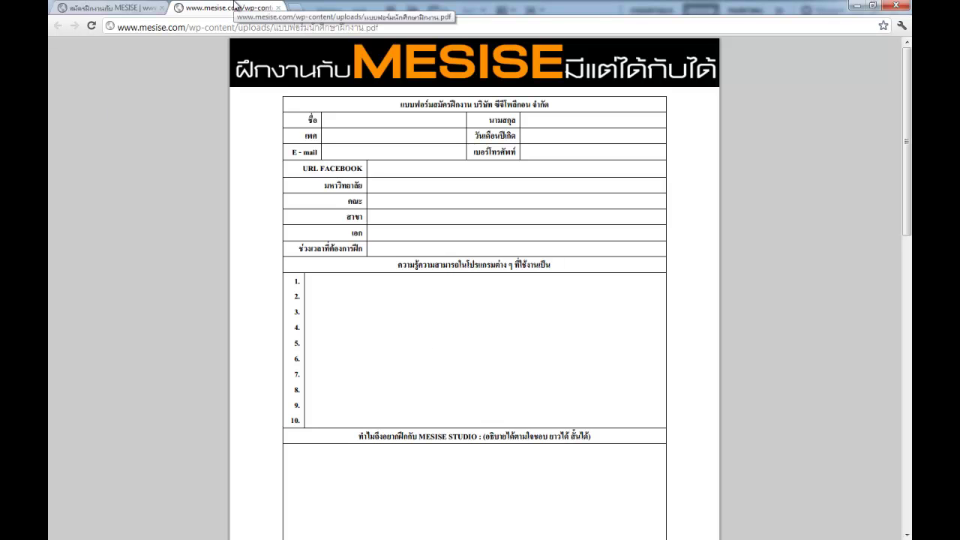
Step: Close the application form PDF tab and scroll back up the MESISE internship page
key("ctrl+w")
scroll(156, 237, "up", 5)
scroll(156, 242, "up", 5)
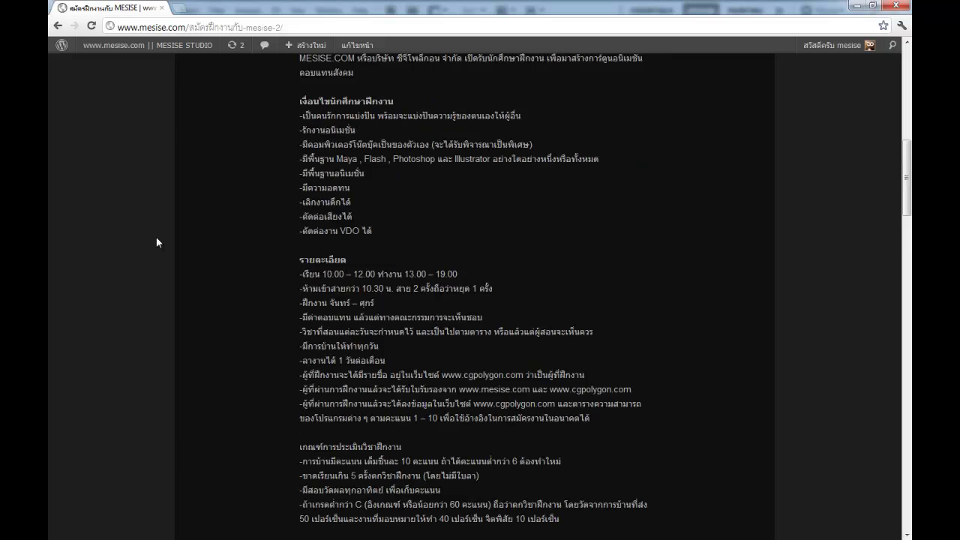
scroll(156, 242, "up", 5)
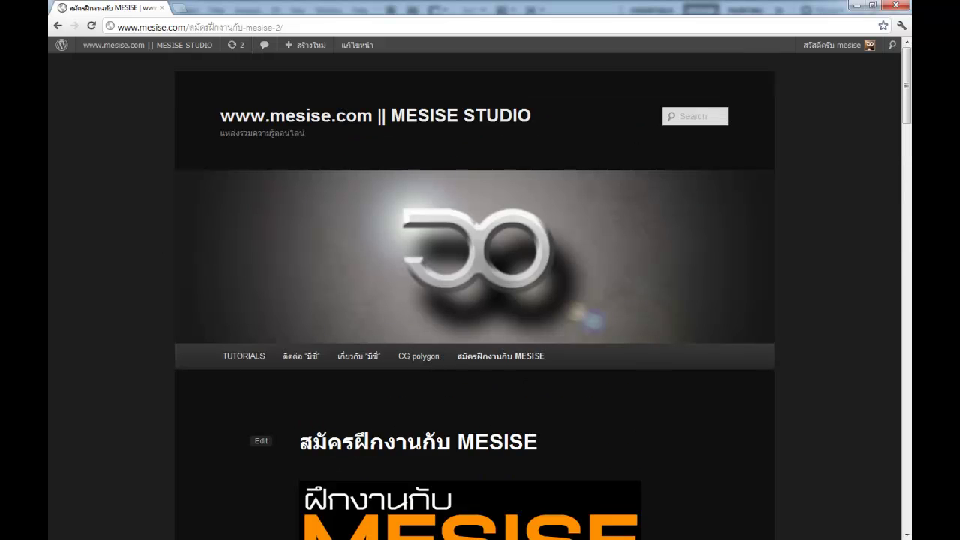